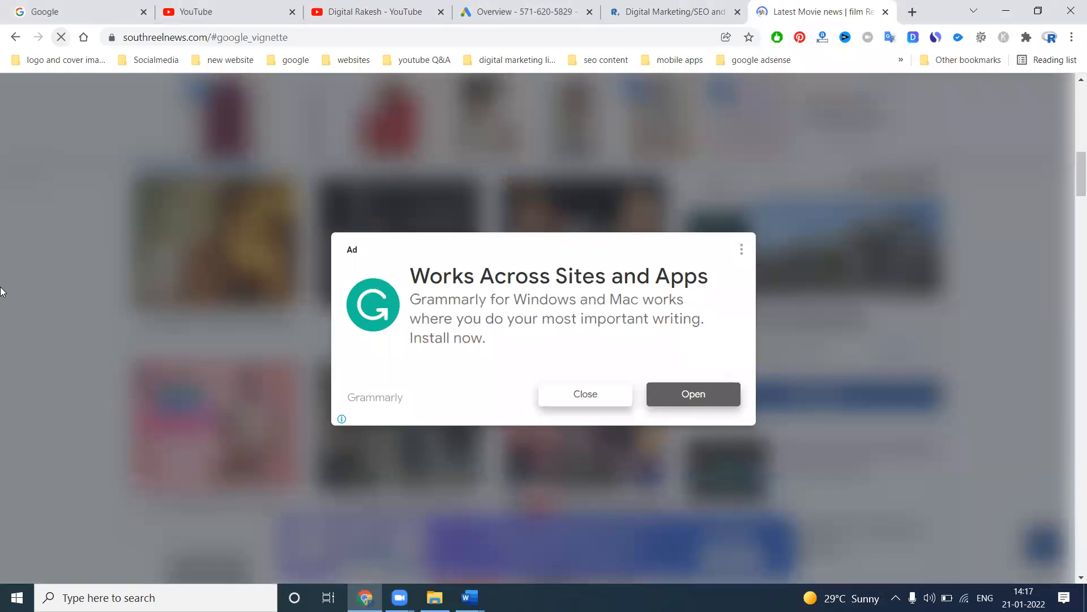
# Examine the ads placed on the Aashiqui Aa Gayi full Song article page, down to the Grammarly banner's Learn More link
pyautogui.scroll(-15, 580, 226)
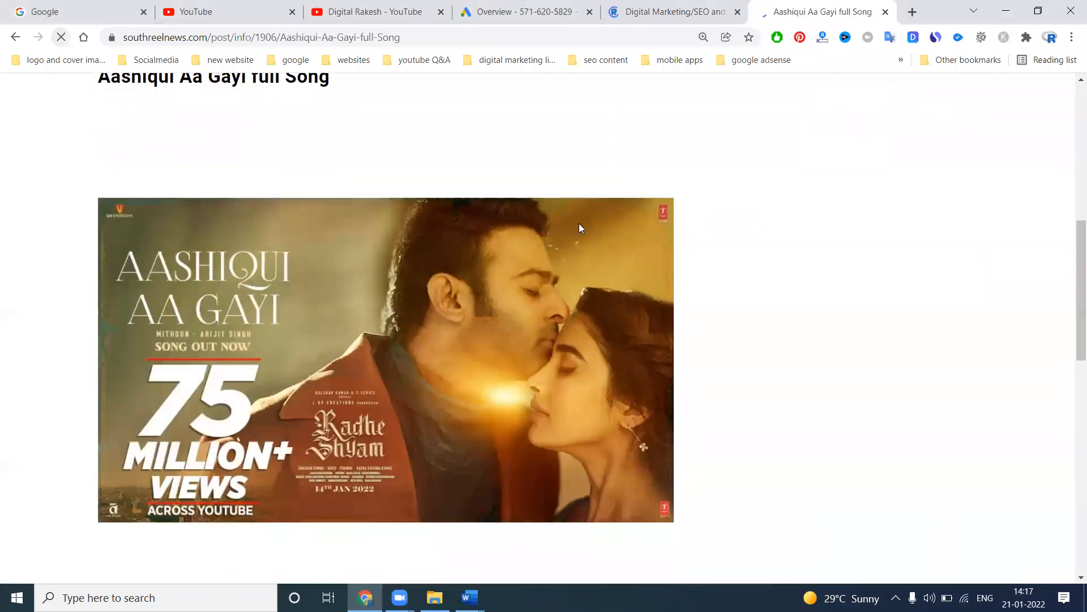
pyautogui.scroll(-9, 580, 228)
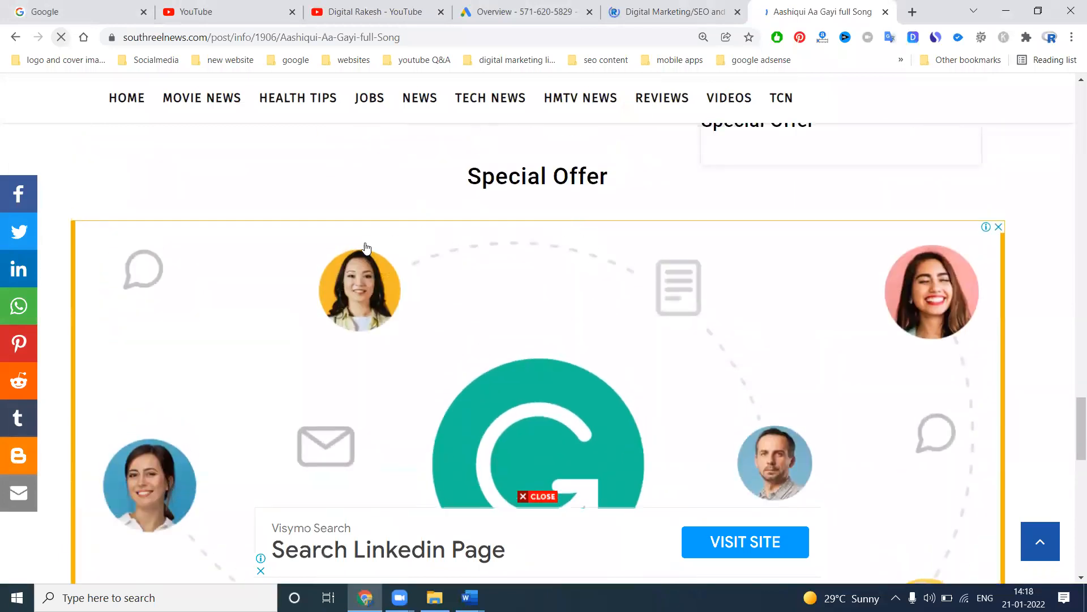
pyautogui.scroll(-3, 737, 331)
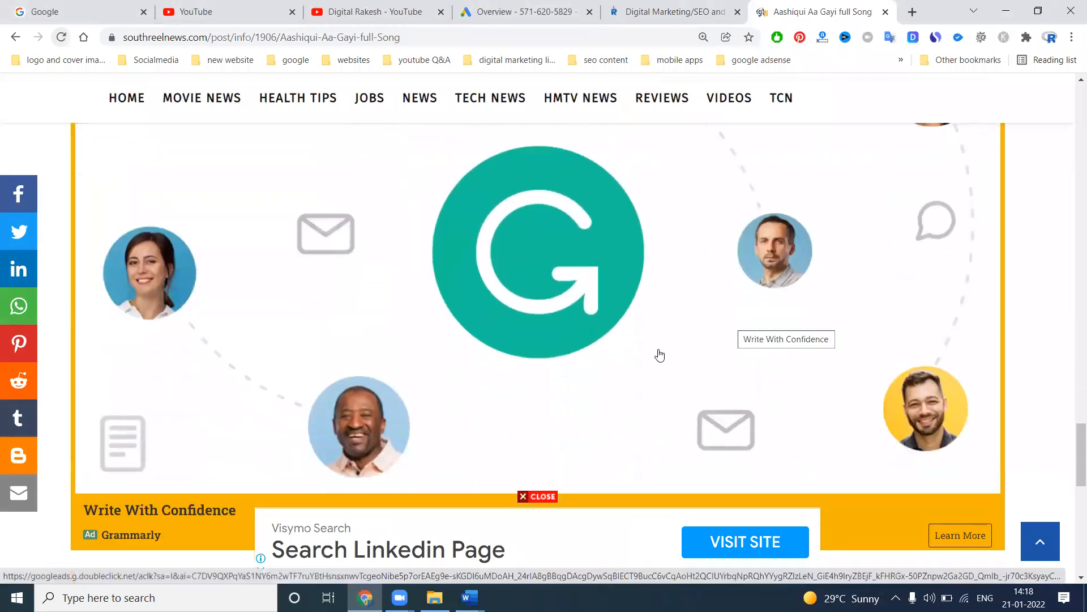
pyautogui.scroll(-1, 610, 213)
pyautogui.scroll(-2, 610, 212)
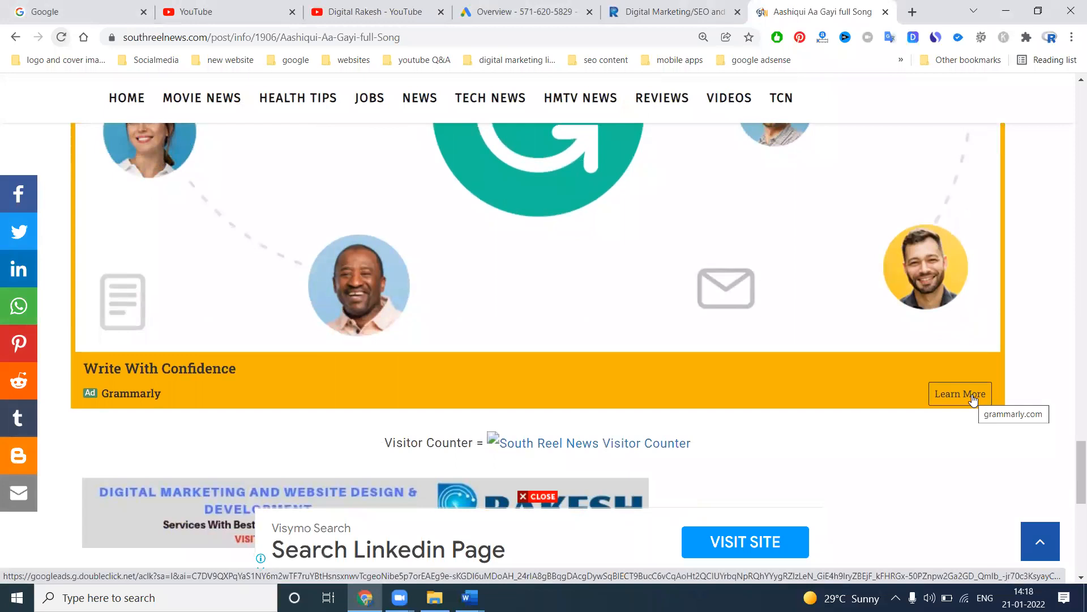
# Switch to Google Ads and start creating a new campaign from the account overview
pyautogui.click(505, 10)
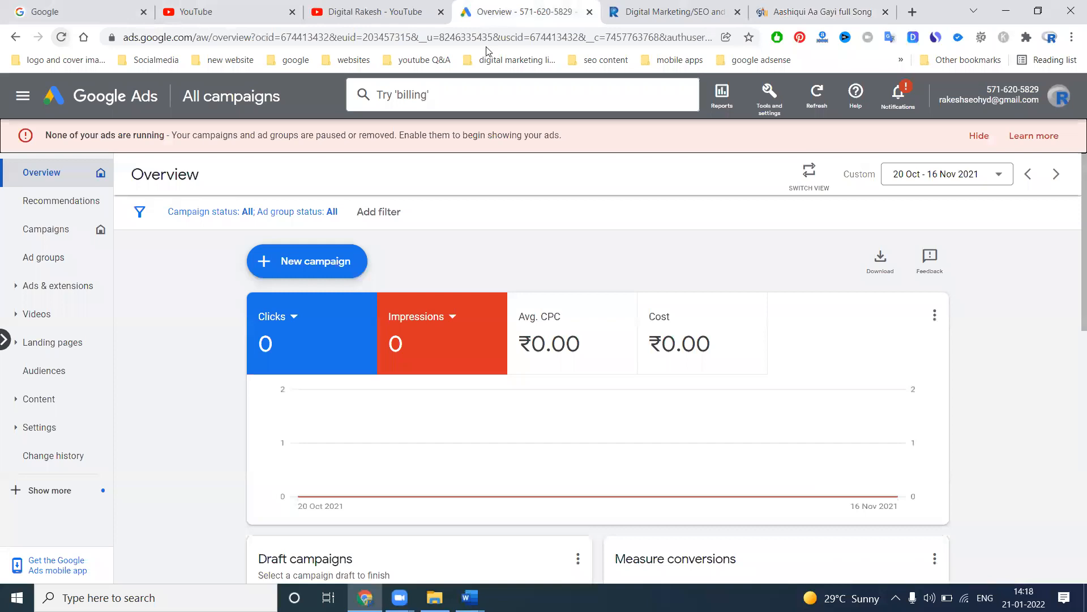
pyautogui.click(333, 263)
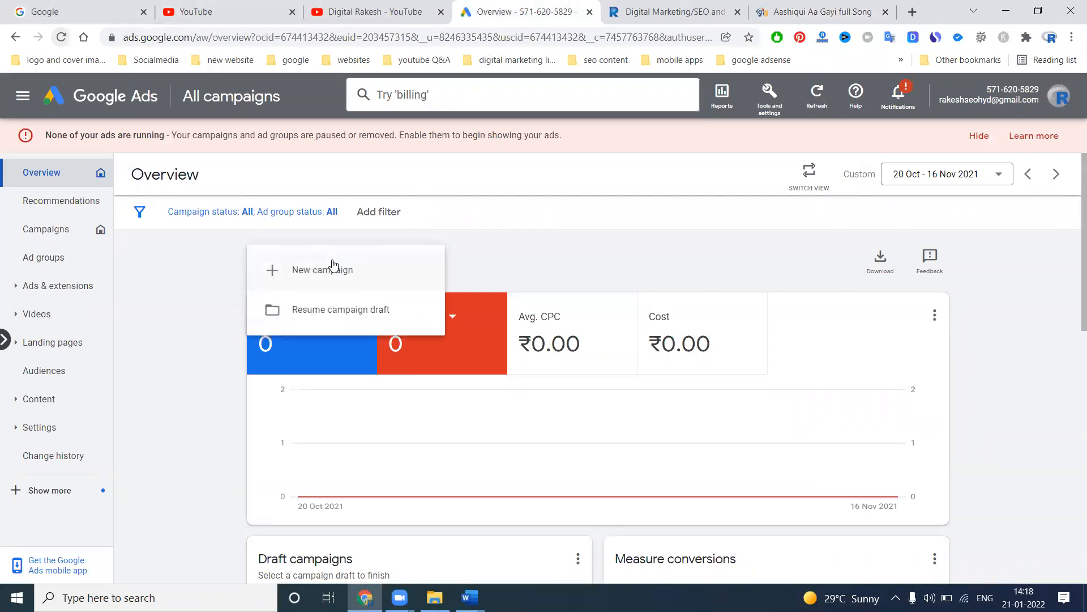
pyautogui.click(333, 266)
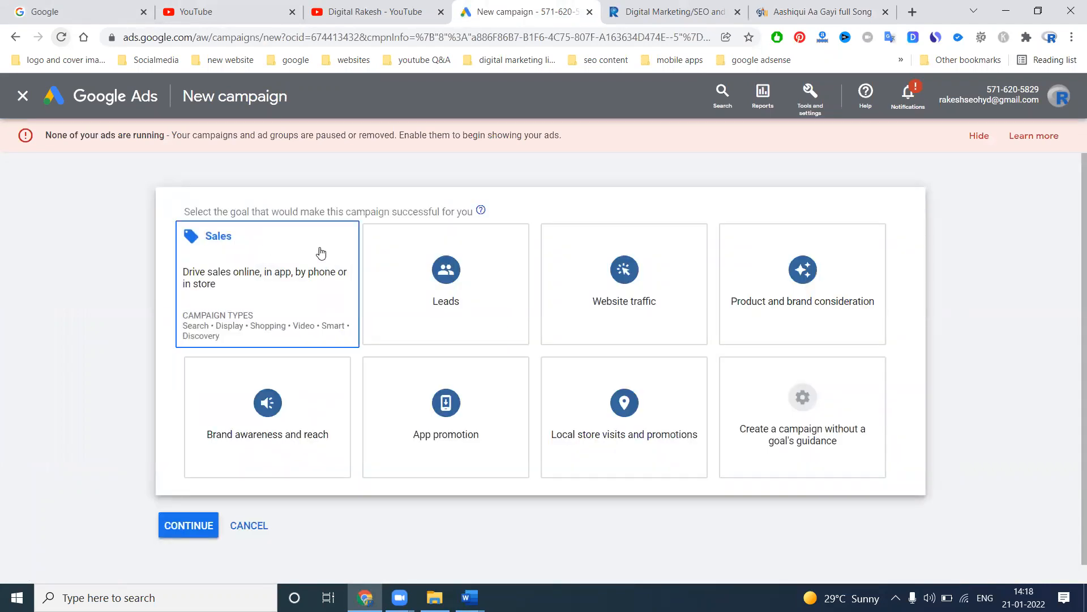
# Review the campaign types offered by the campaign goals, including Website traffic, Product and brand consideration, and Brand awareness and reach
pyautogui.click(439, 270)
pyautogui.click(617, 275)
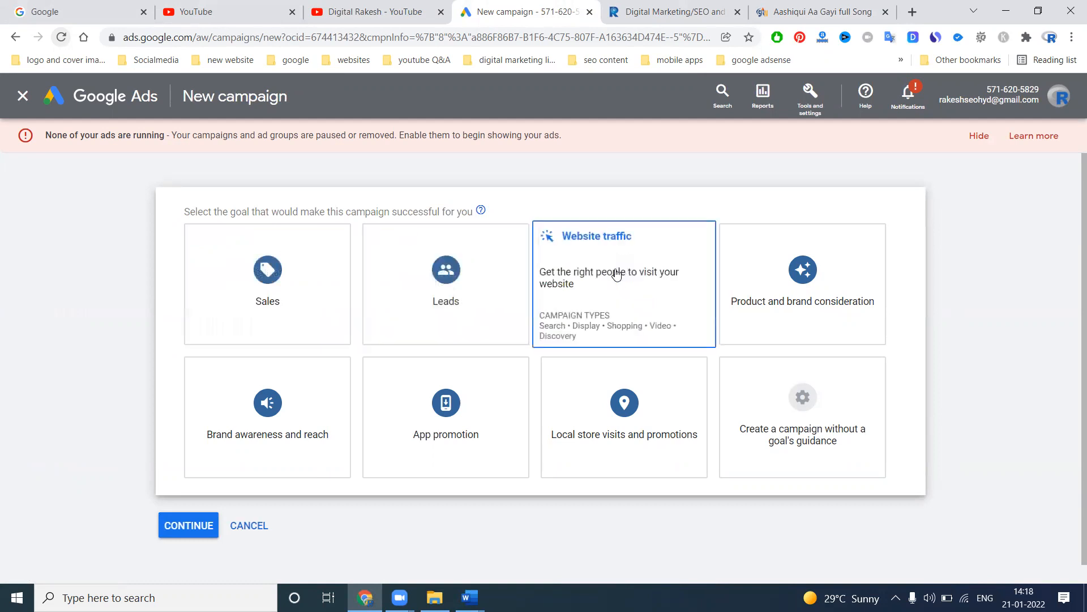
pyautogui.click(755, 274)
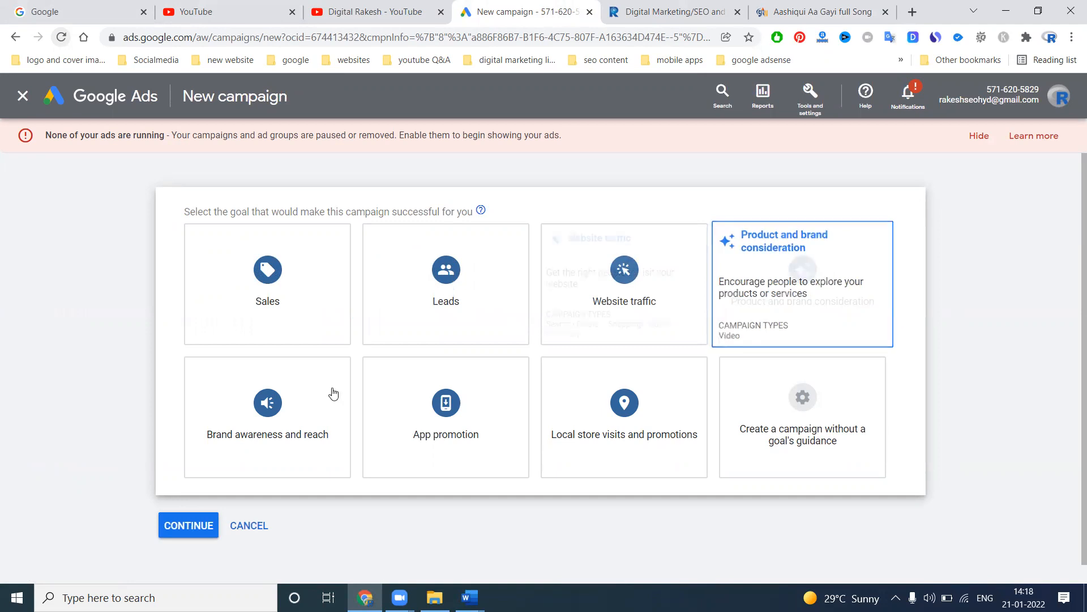
pyautogui.click(259, 426)
pyautogui.click(842, 294)
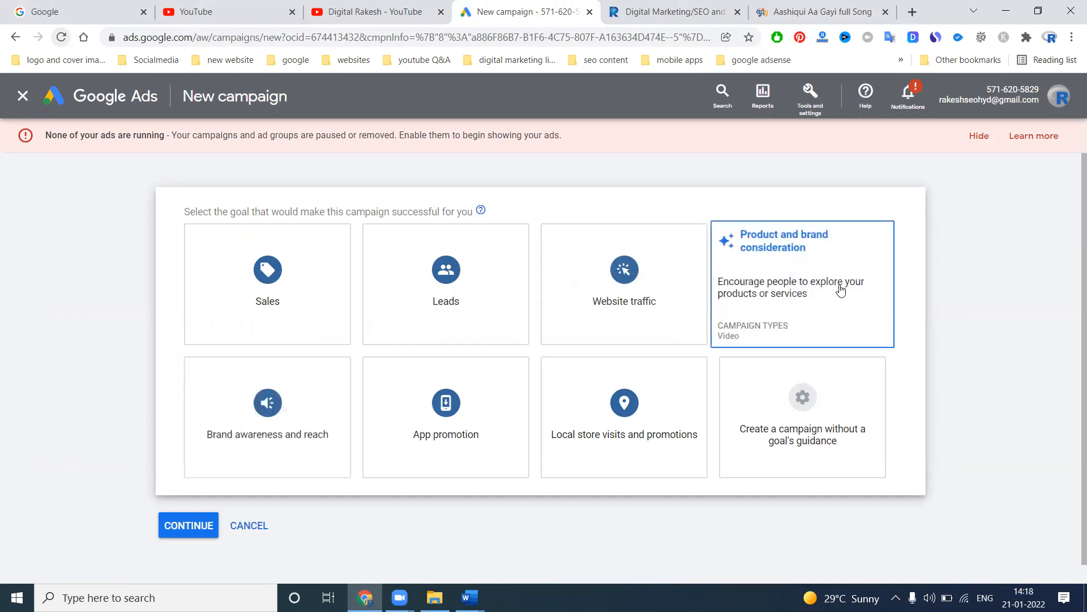
pyautogui.click(340, 372)
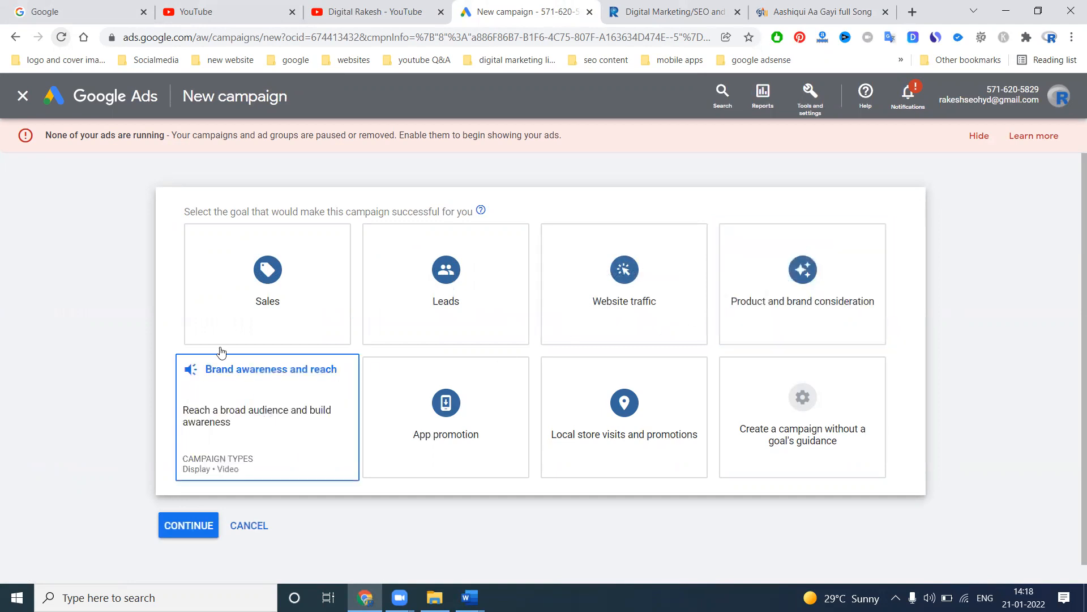
pyautogui.click(251, 332)
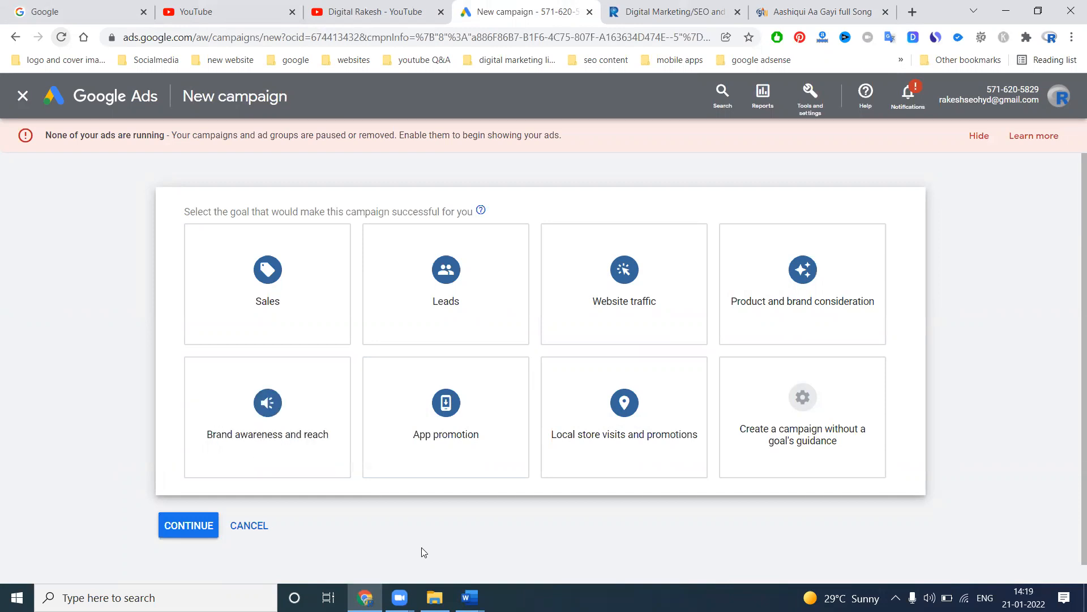
# Choose the Brand awareness and reach goal with the Display campaign type
pyautogui.click(313, 436)
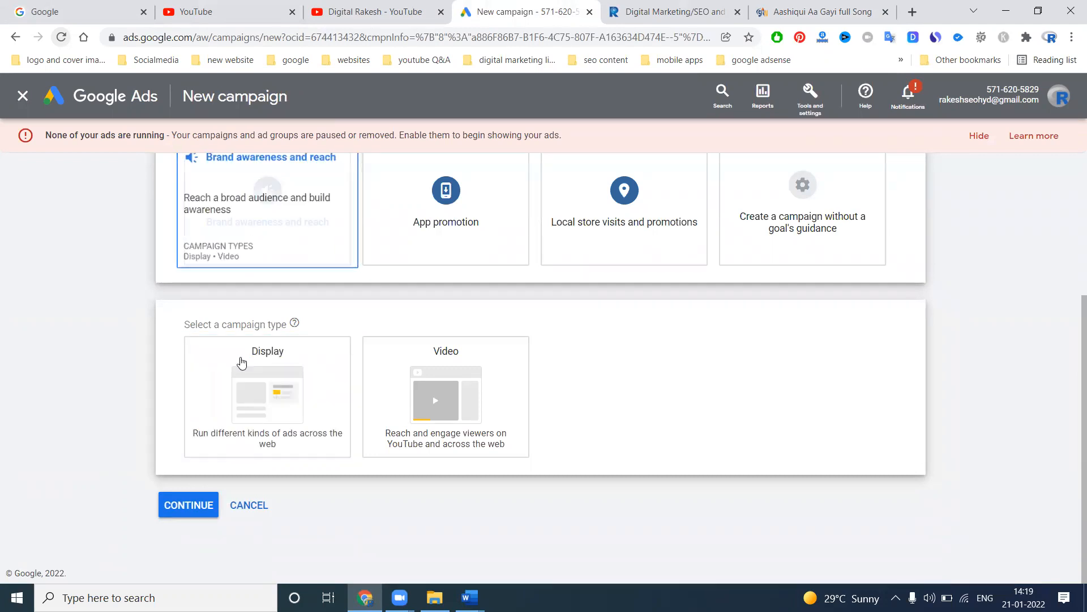
pyautogui.click(245, 378)
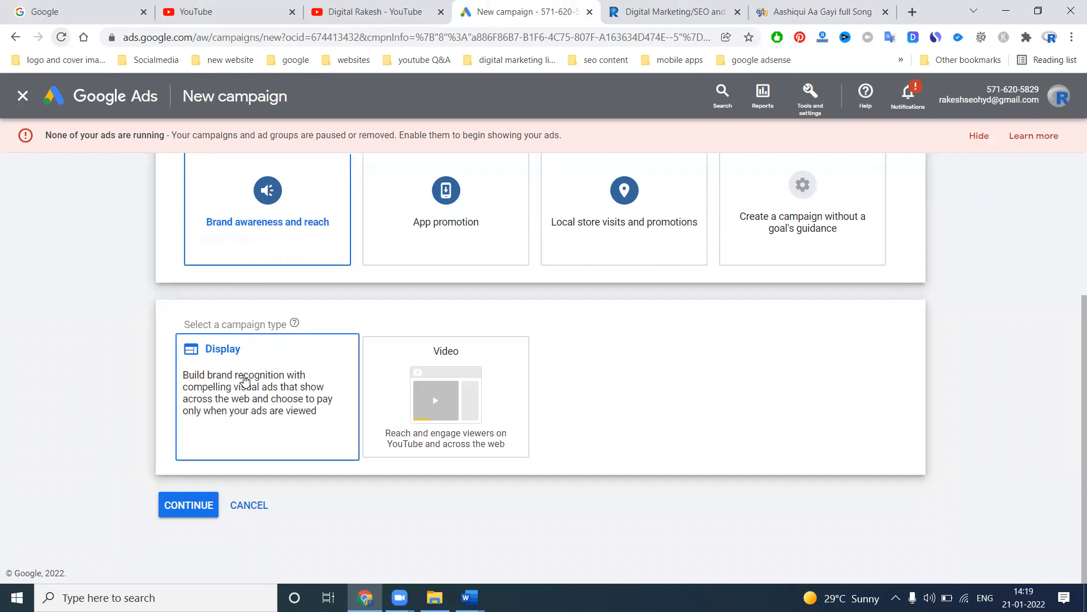
pyautogui.click(249, 317)
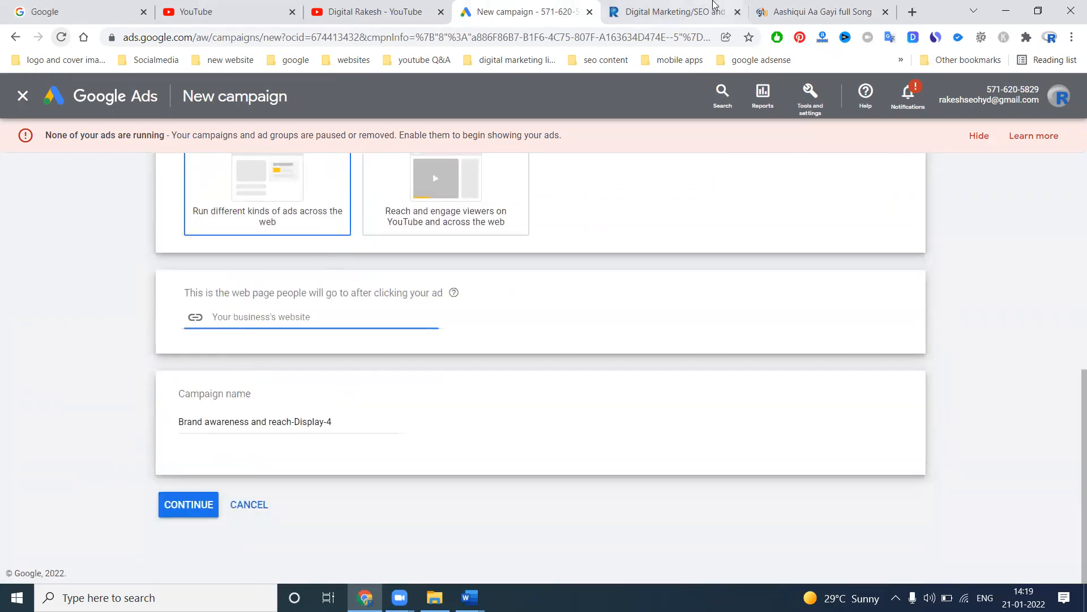
pyautogui.click(668, 12)
pyautogui.hotkey('ctrl', 'l')
pyautogui.hotkey('ctrl', 'c')
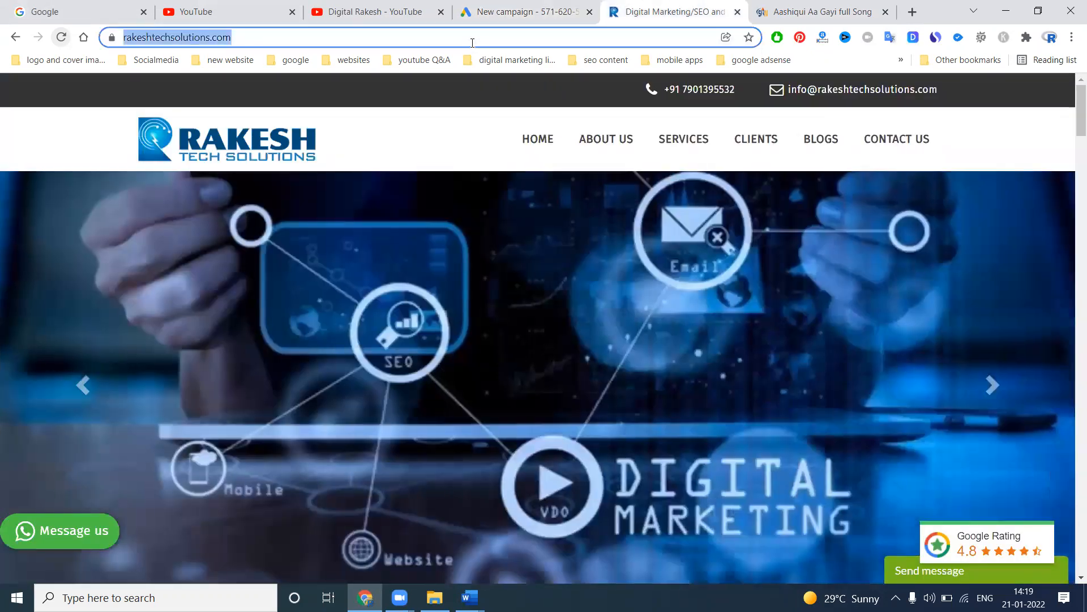
pyautogui.click(516, 5)
pyautogui.hotkey('ctrl', 'v')
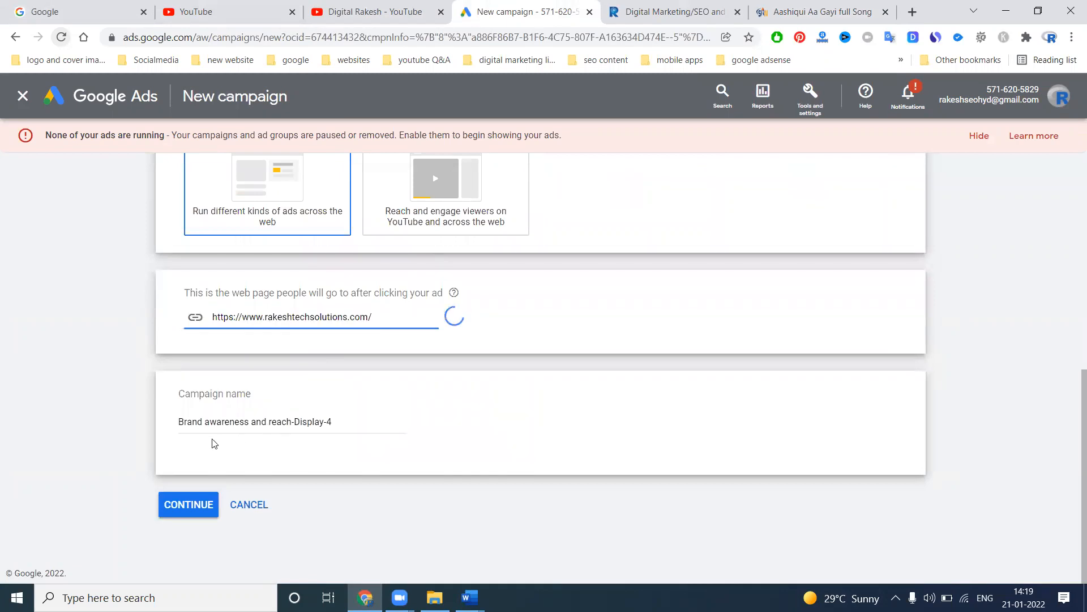
# Rename the campaign as RTS Brand awareness and reach-Display-4 and continue with the setup
pyautogui.click(179, 423)
pyautogui.write('RTS')
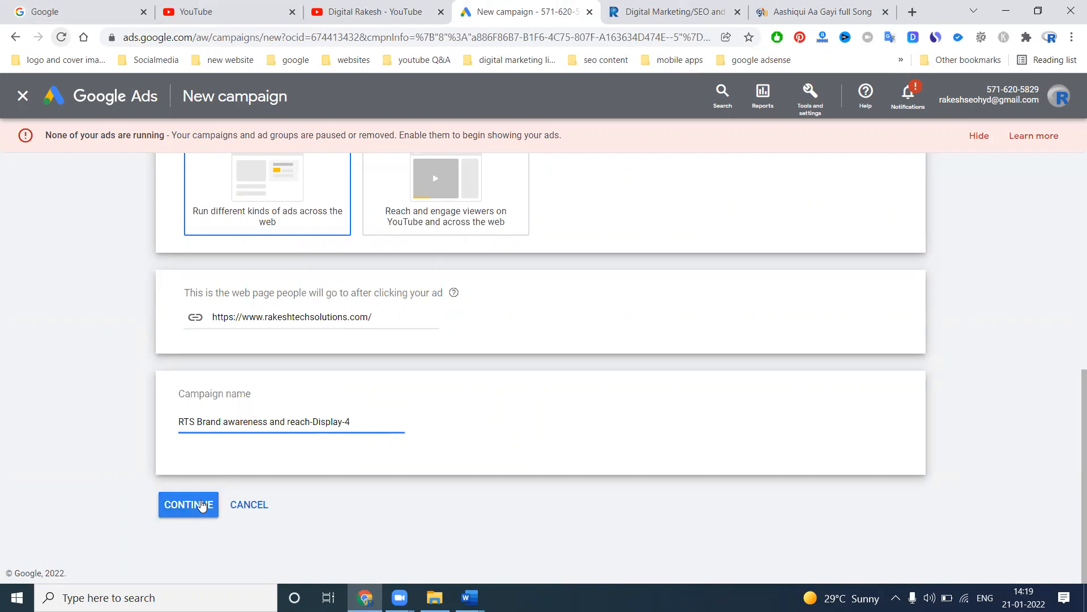
pyautogui.click(202, 505)
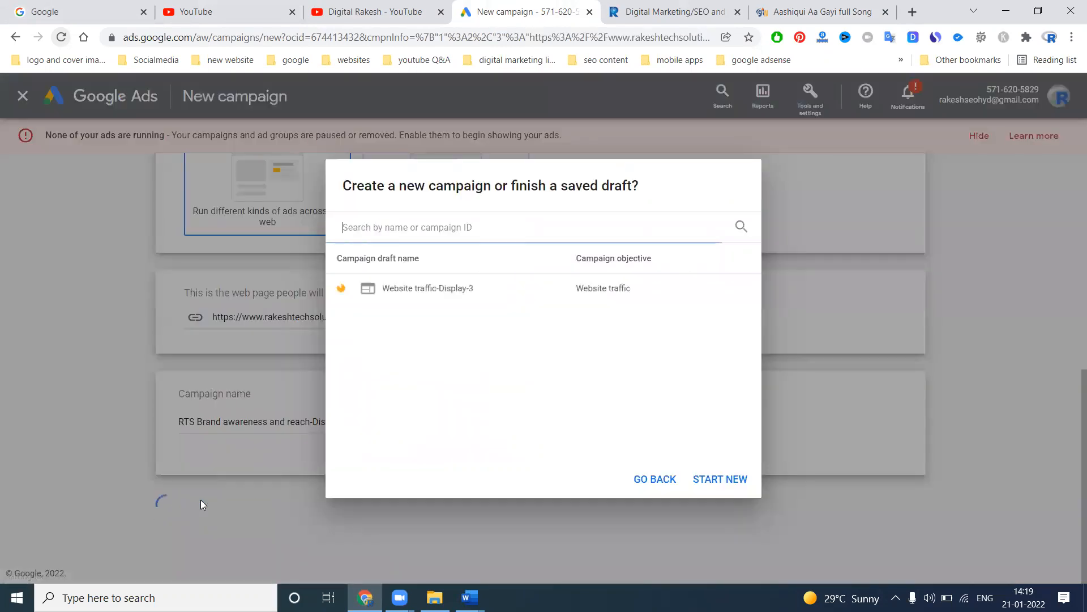
# Start a new campaign instead of resuming the saved draft, and reload the blank campaign settings page
pyautogui.click(700, 476)
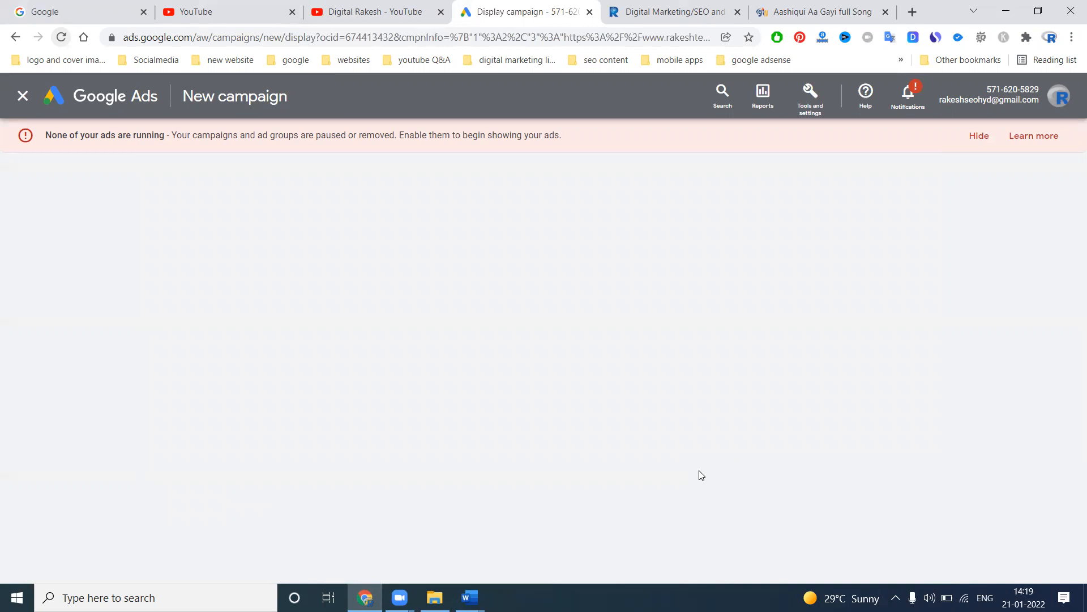
pyautogui.click(968, 141)
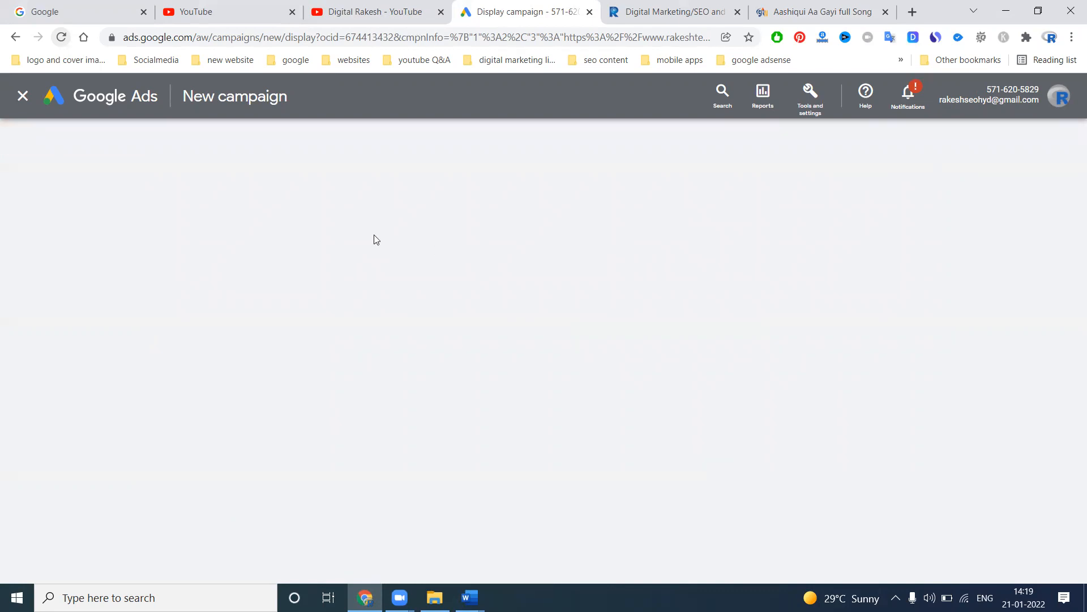
pyautogui.click(60, 39)
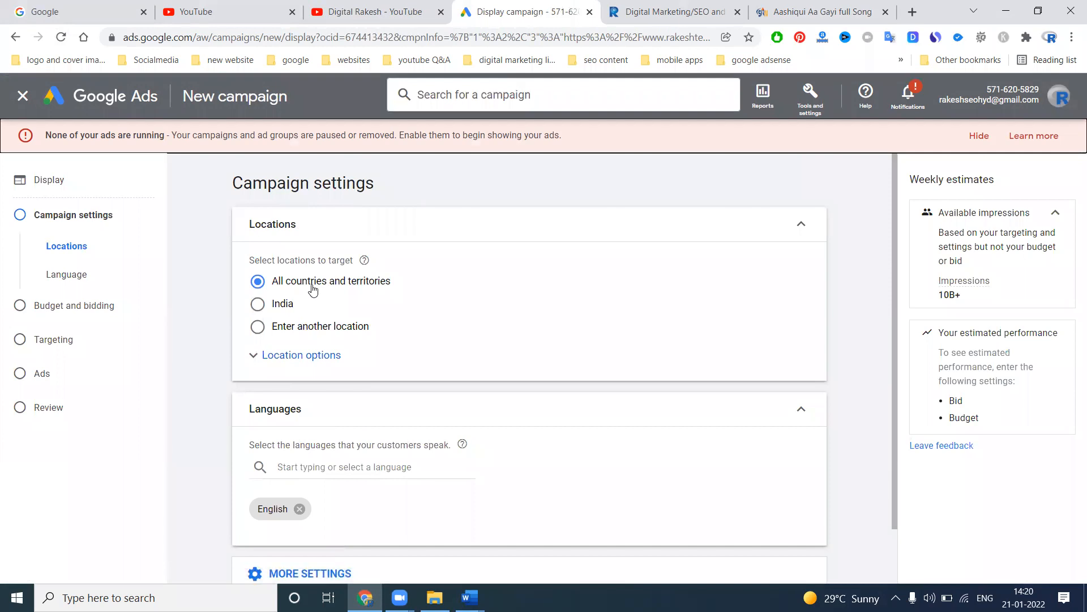
# Set the campaign's target location to India and check the language list, keeping English selected
pyautogui.click(289, 303)
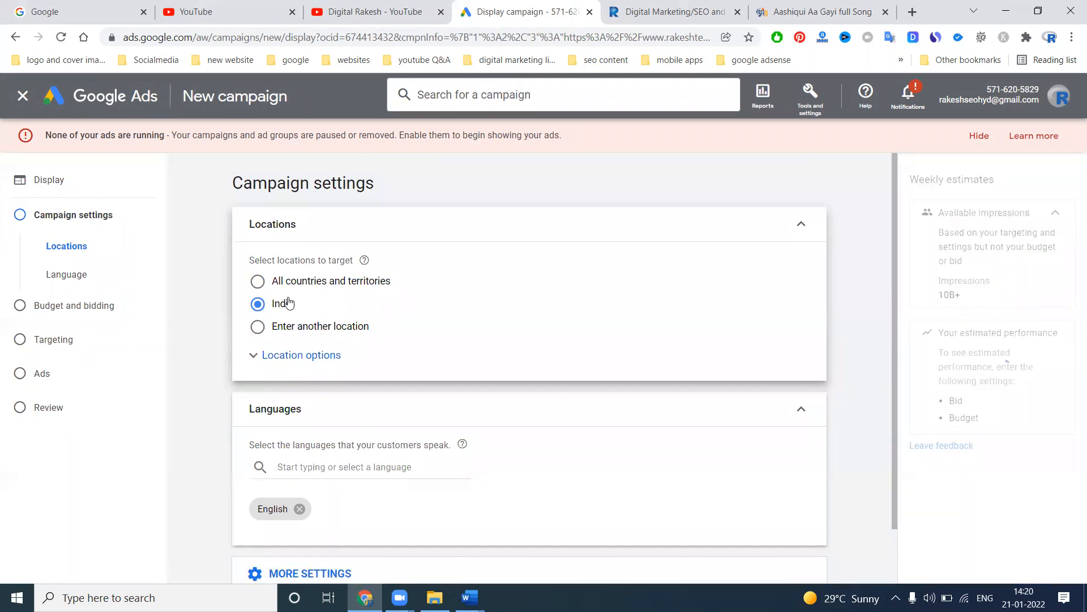
pyautogui.scroll(-1, 288, 302)
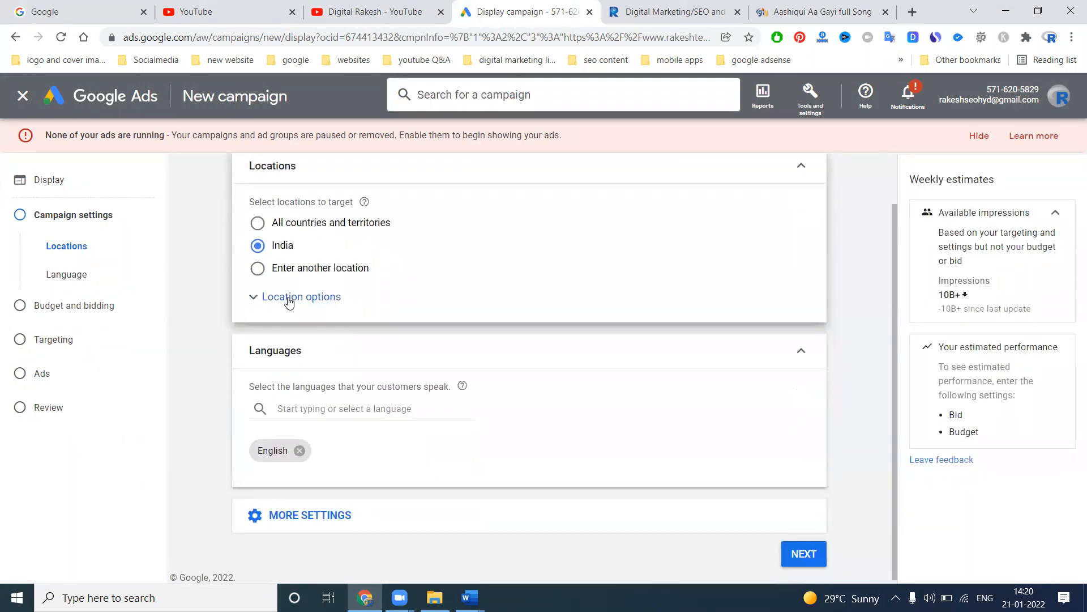
pyautogui.click(298, 406)
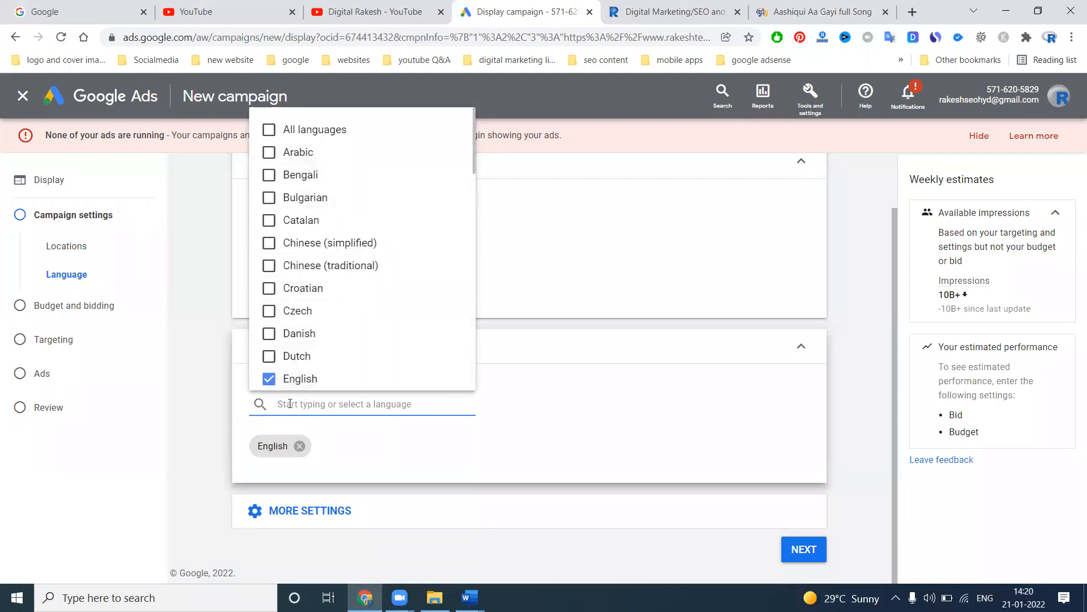
pyautogui.click(228, 394)
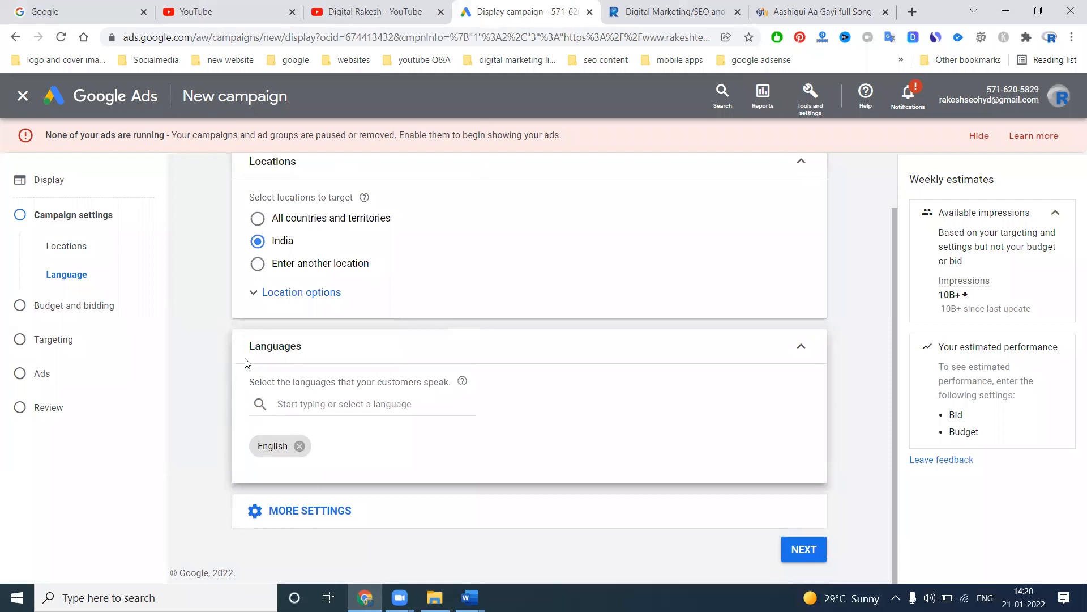
pyautogui.scroll(1, 321, 344)
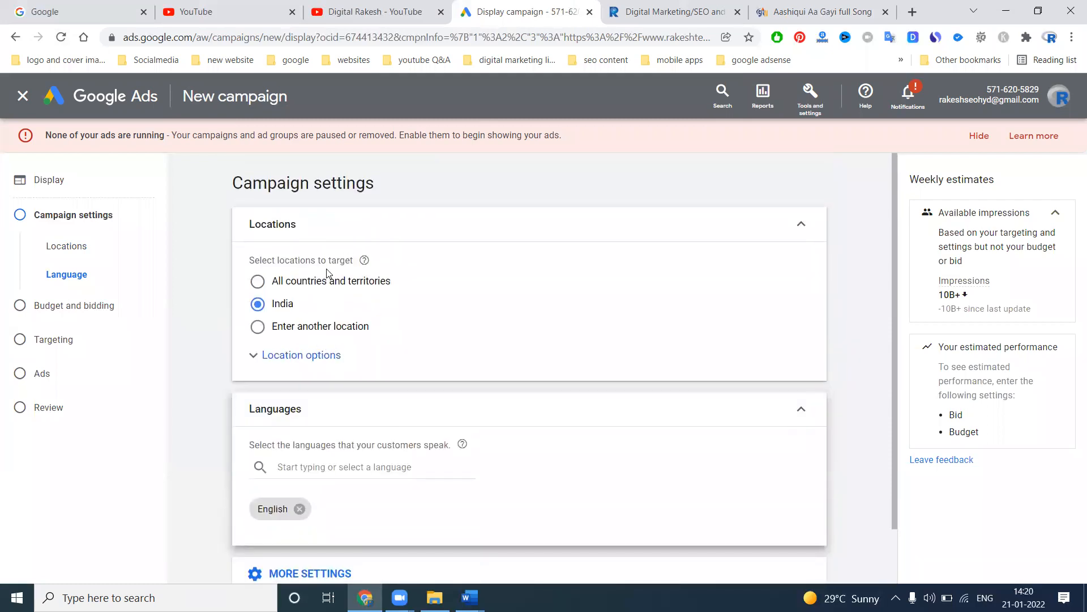
pyautogui.scroll(-1, 310, 458)
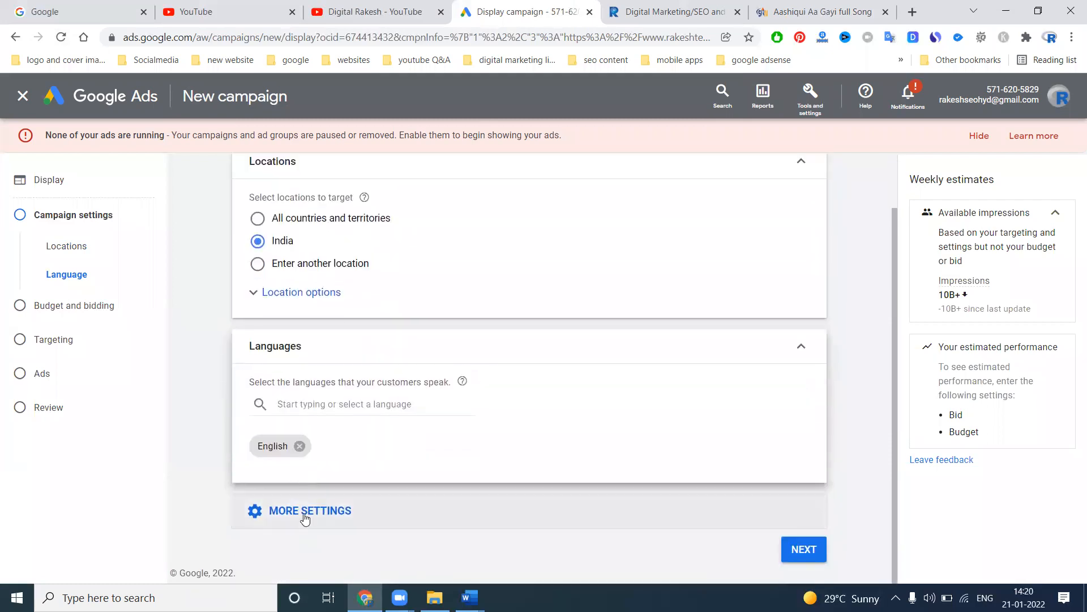
# Review the specific device targeting options in the additional campaign settings and keep ads showing on all devices
pyautogui.click(305, 512)
pyautogui.scroll(-4, 454, 354)
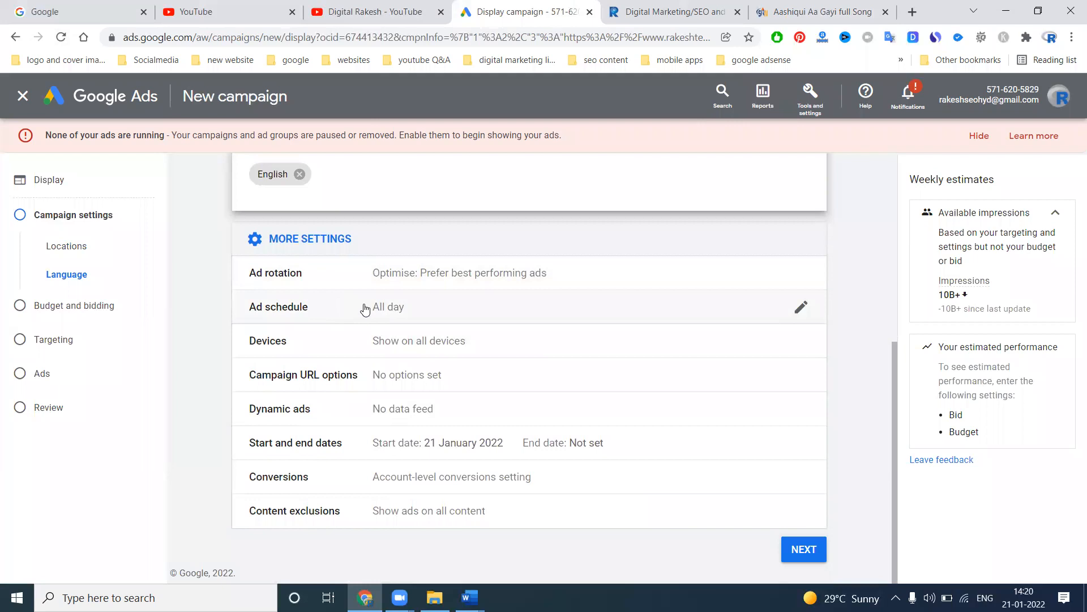
pyautogui.click(390, 341)
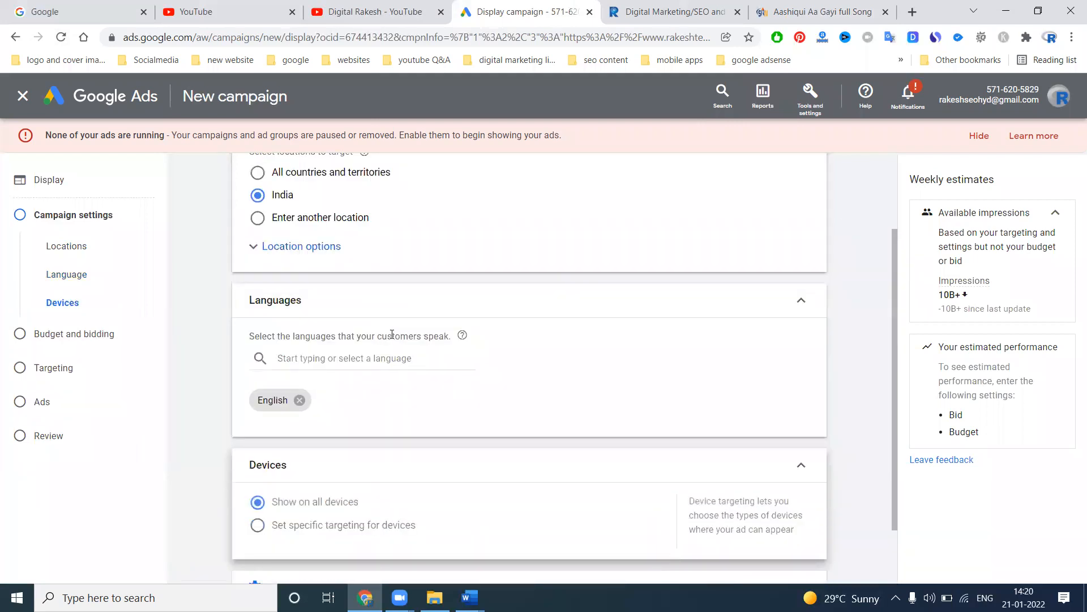
pyautogui.scroll(-2, 392, 334)
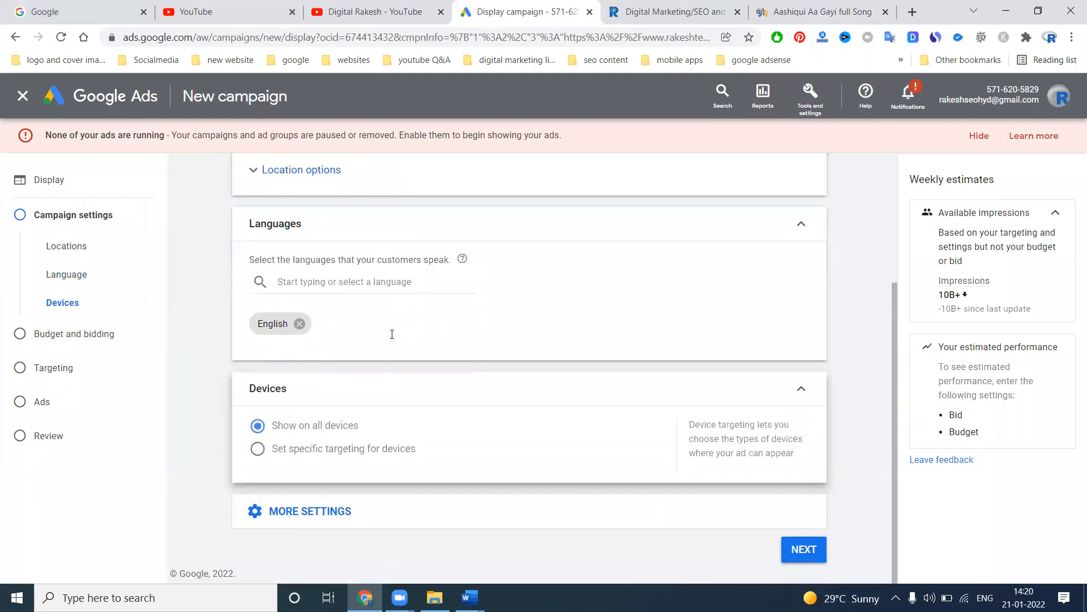
pyautogui.click(314, 450)
pyautogui.scroll(-4, 419, 390)
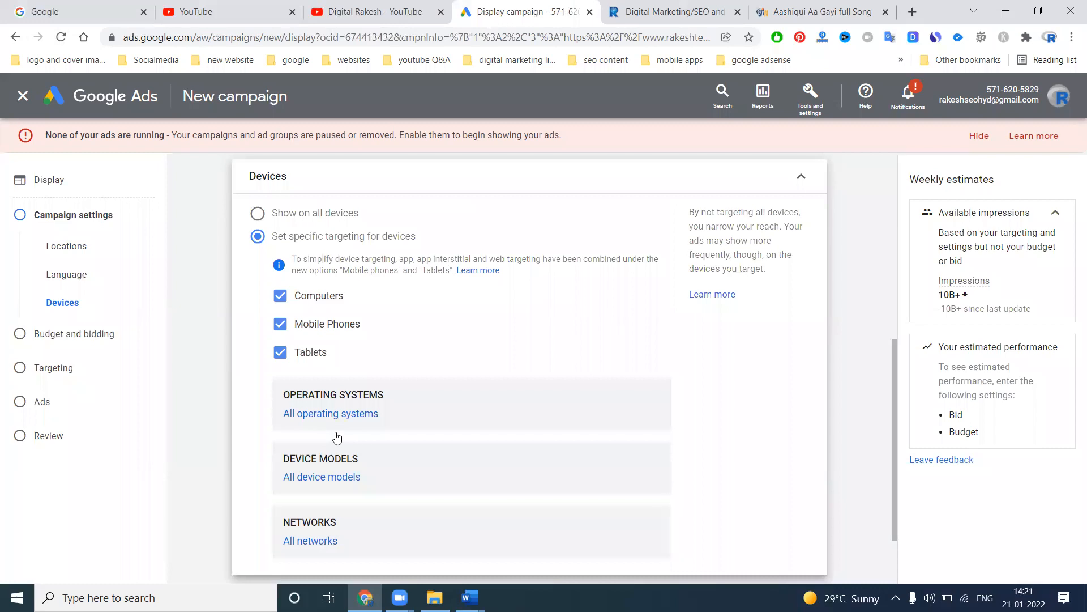
pyautogui.click(258, 214)
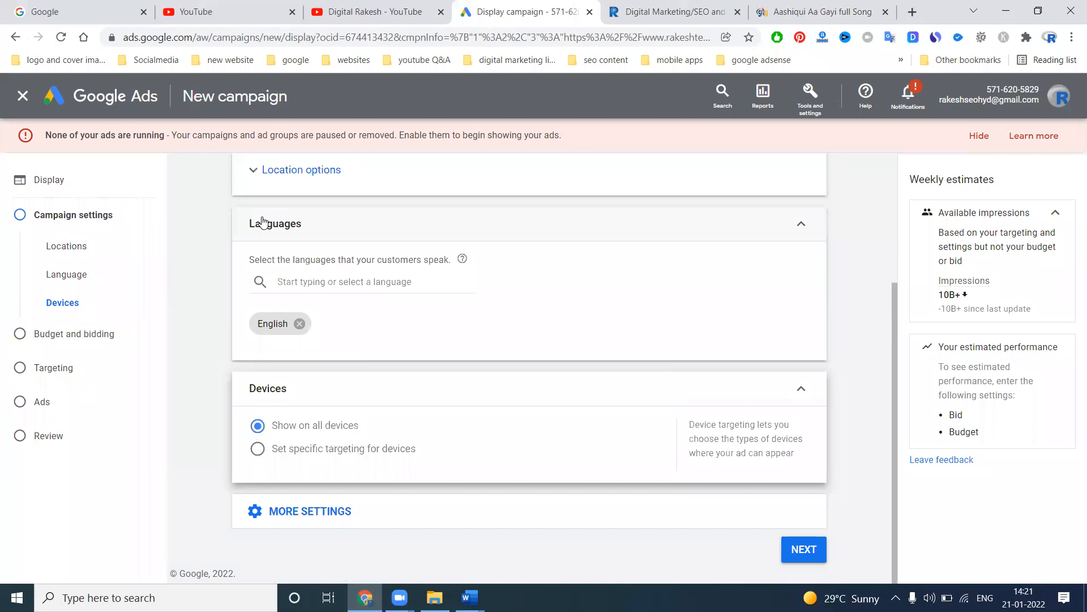
# Open the Conversions section from the additional campaign settings and view its options
pyautogui.click(301, 510)
pyautogui.scroll(-5, 459, 322)
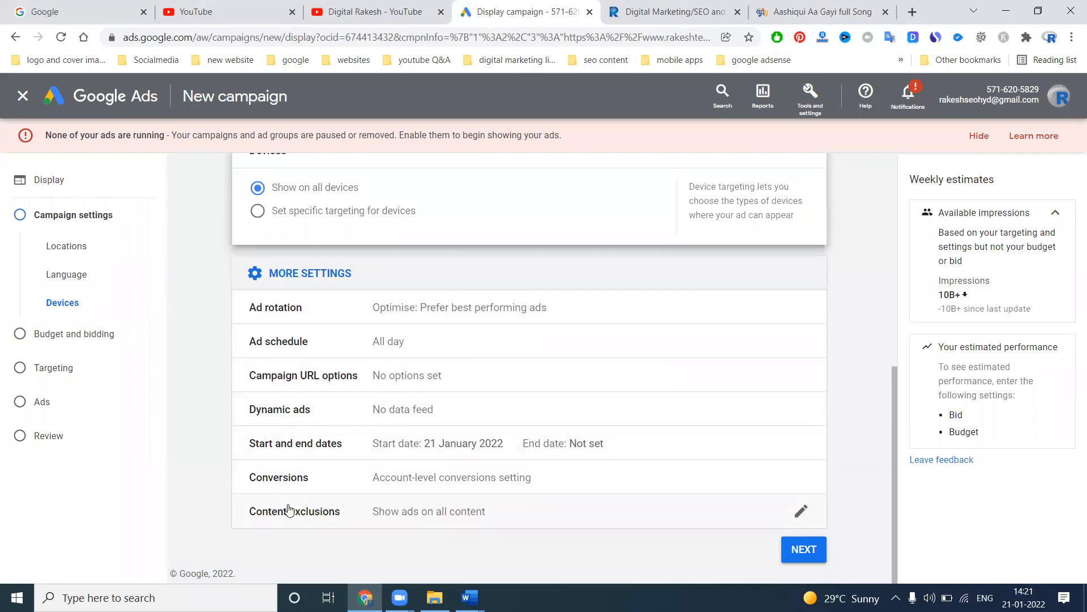
pyautogui.click(396, 485)
pyautogui.scroll(-2, 474, 376)
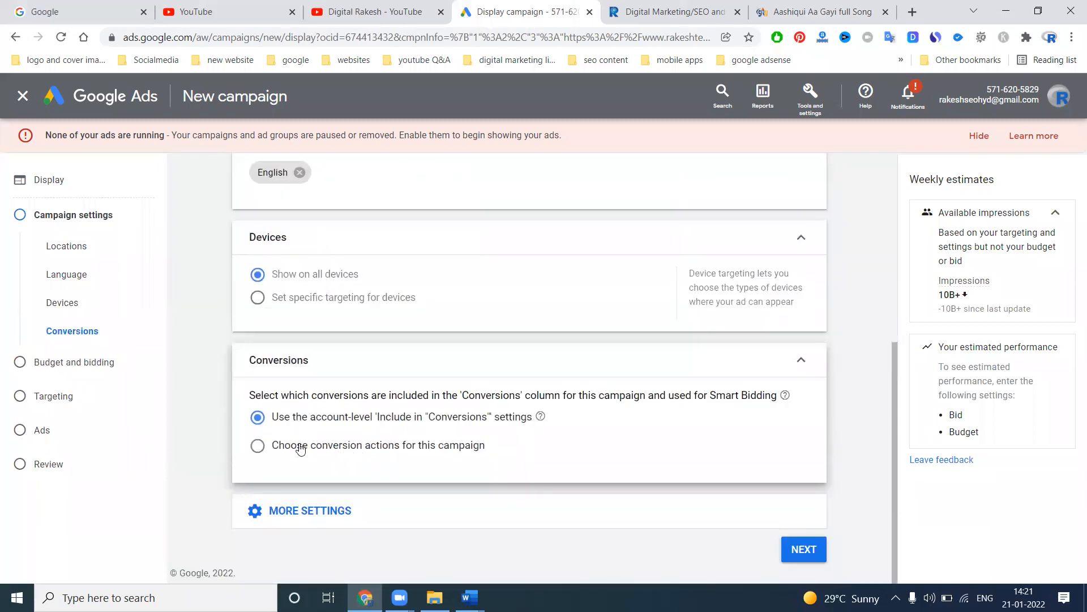
# Switch to choosing conversion actions for this campaign, and view the available actions without selecting any
pyautogui.click(436, 447)
pyautogui.click(358, 467)
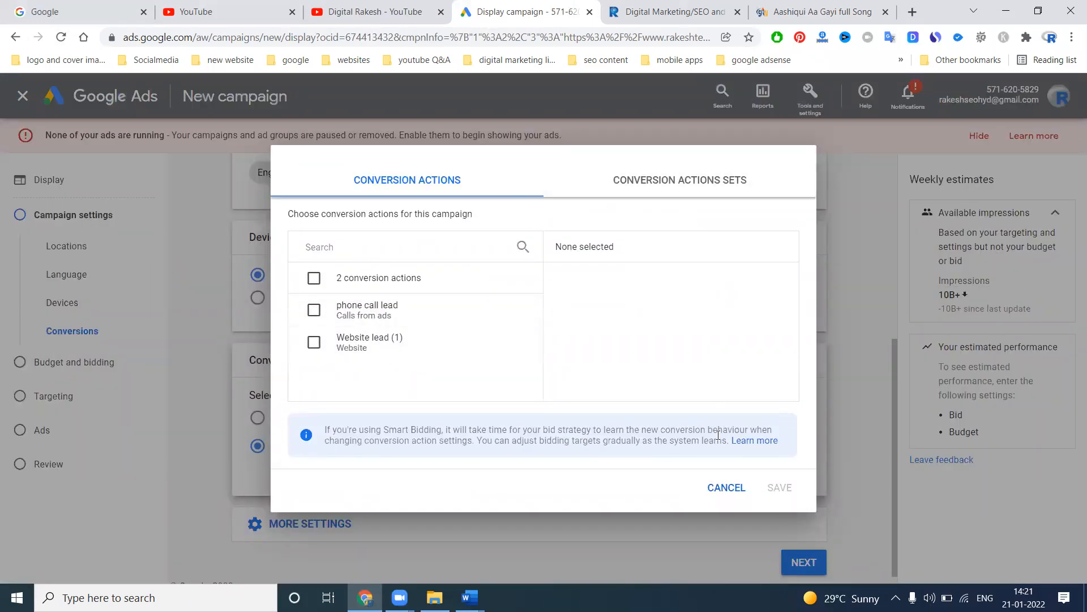
pyautogui.click(724, 487)
# Open the account's Conversions page in a new browser tab and start a new conversion action
pyautogui.click(811, 106)
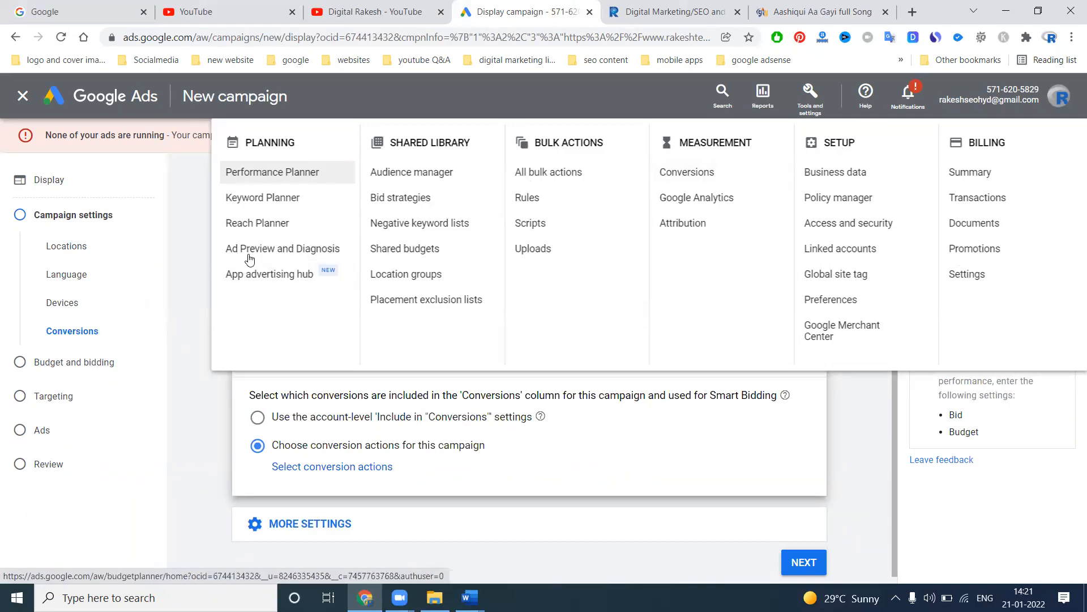
pyautogui.rightClick(667, 174)
pyautogui.click(684, 184)
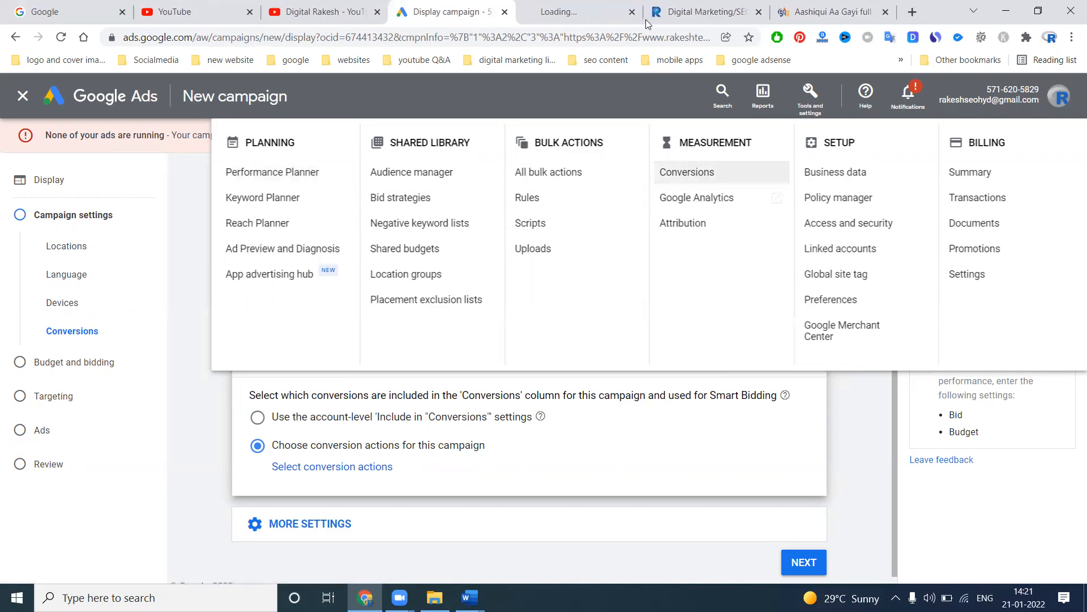
pyautogui.click(584, 6)
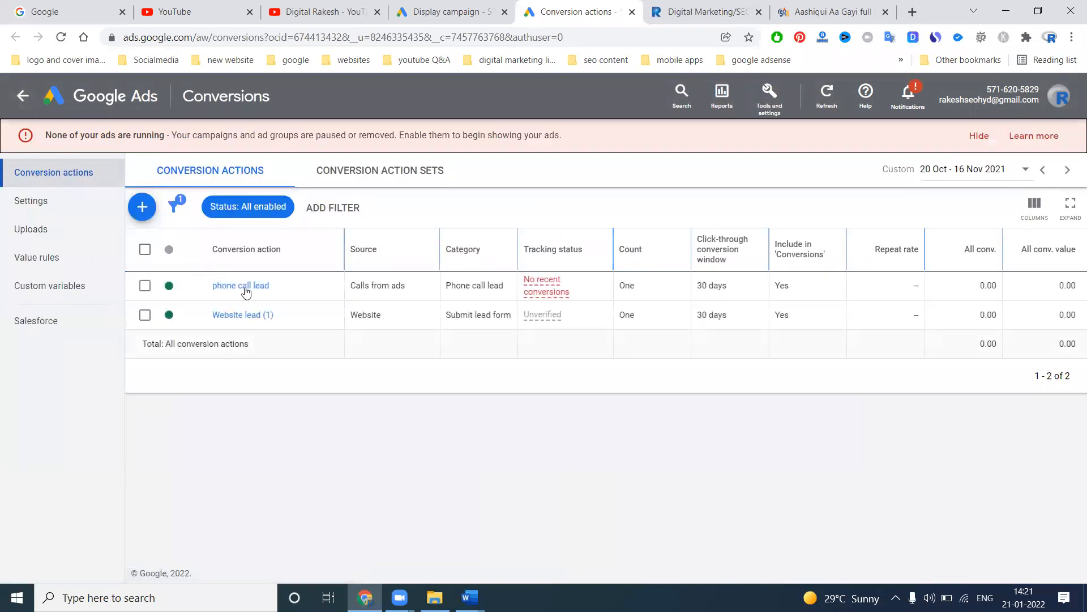
pyautogui.click(145, 210)
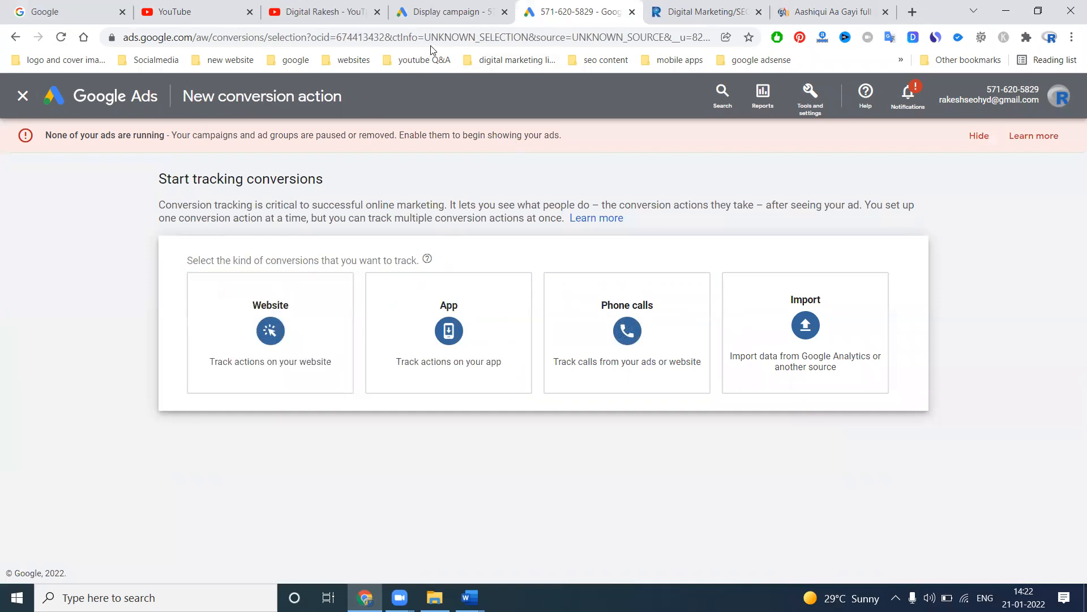
# Assign the Website lead (1) conversion action to the Display campaign, keeping the campaign-specific conversion option over the account-level one
pyautogui.click(436, 21)
pyautogui.click(361, 465)
pyautogui.click(357, 466)
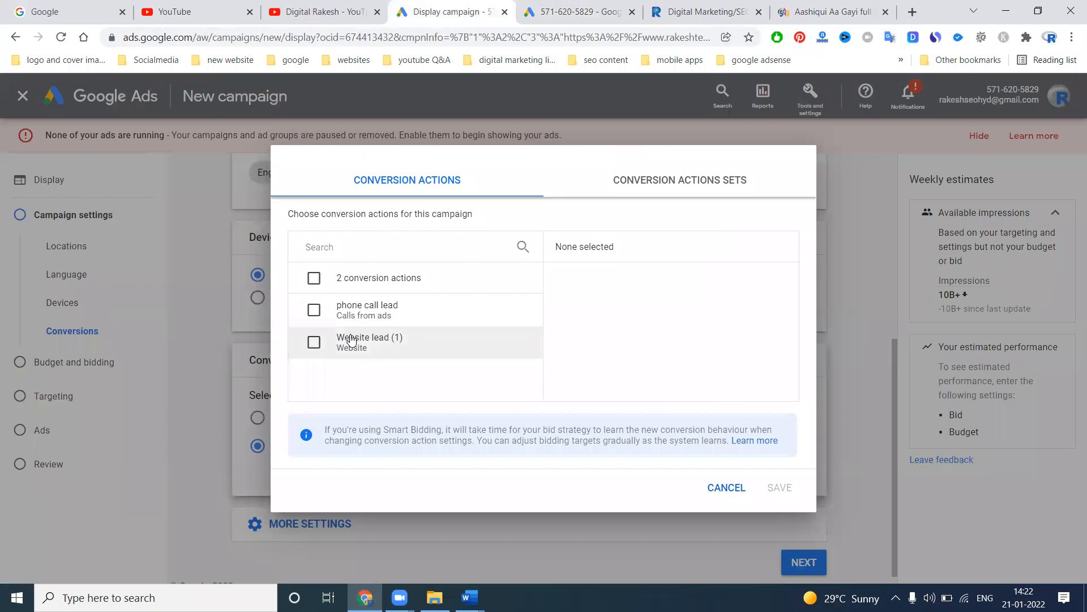
pyautogui.click(327, 345)
pyautogui.click(777, 487)
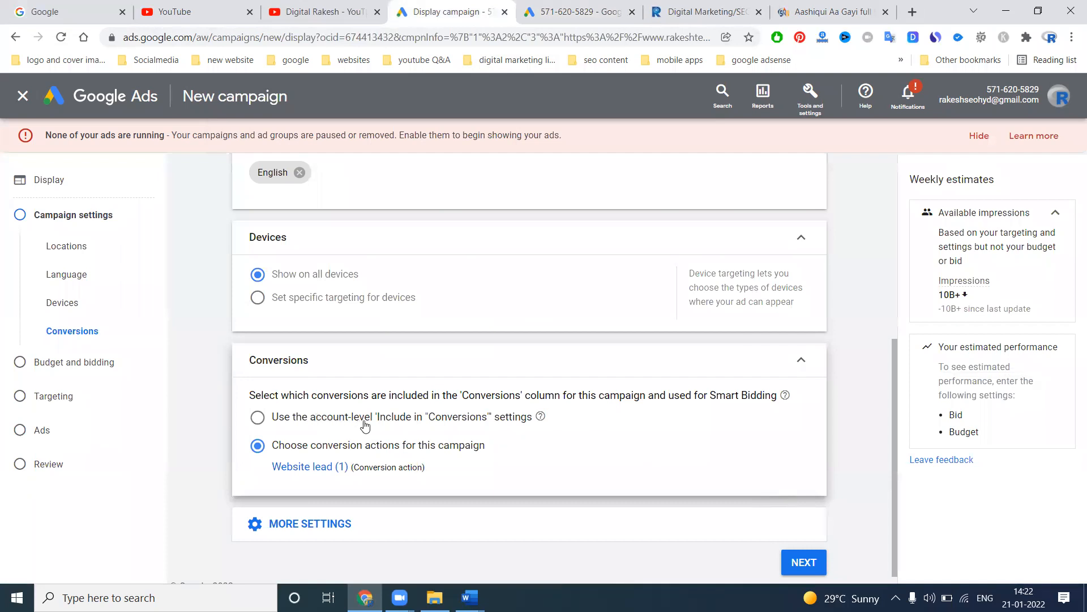
pyautogui.click(466, 426)
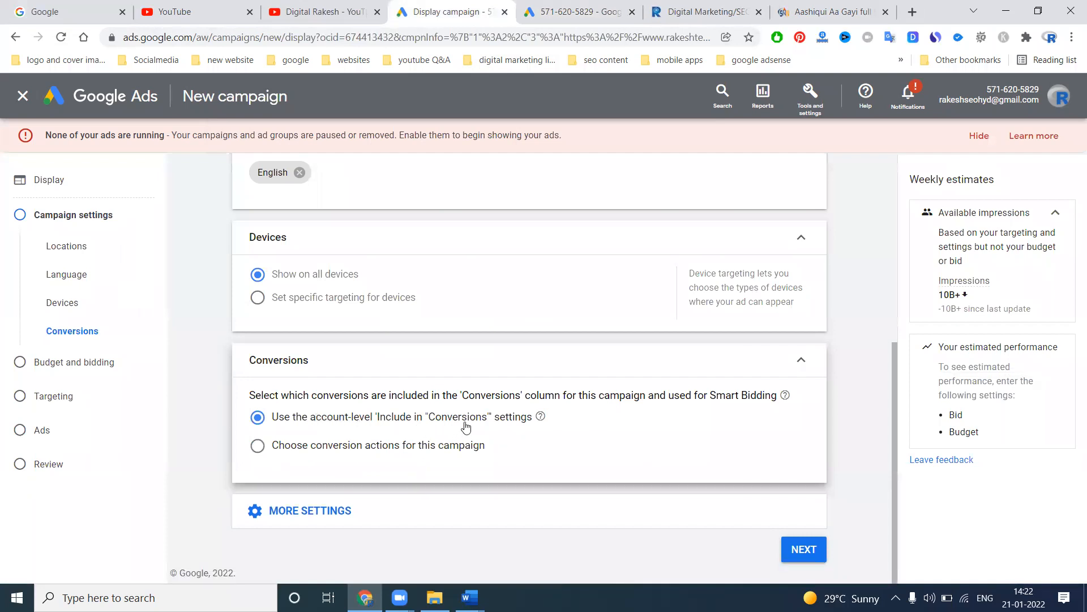
pyautogui.click(436, 447)
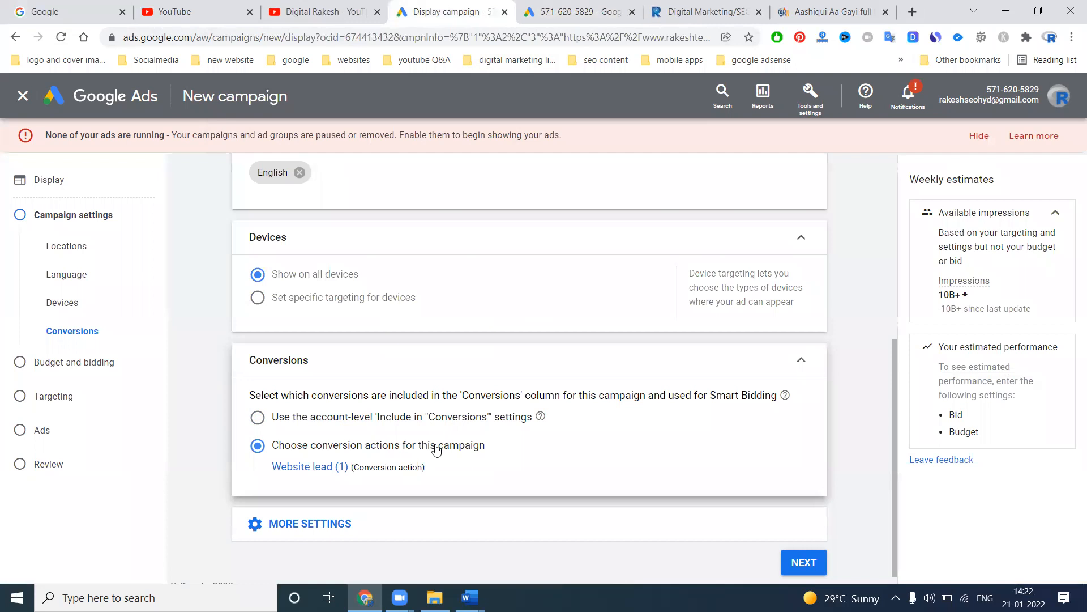
pyautogui.click(588, 8)
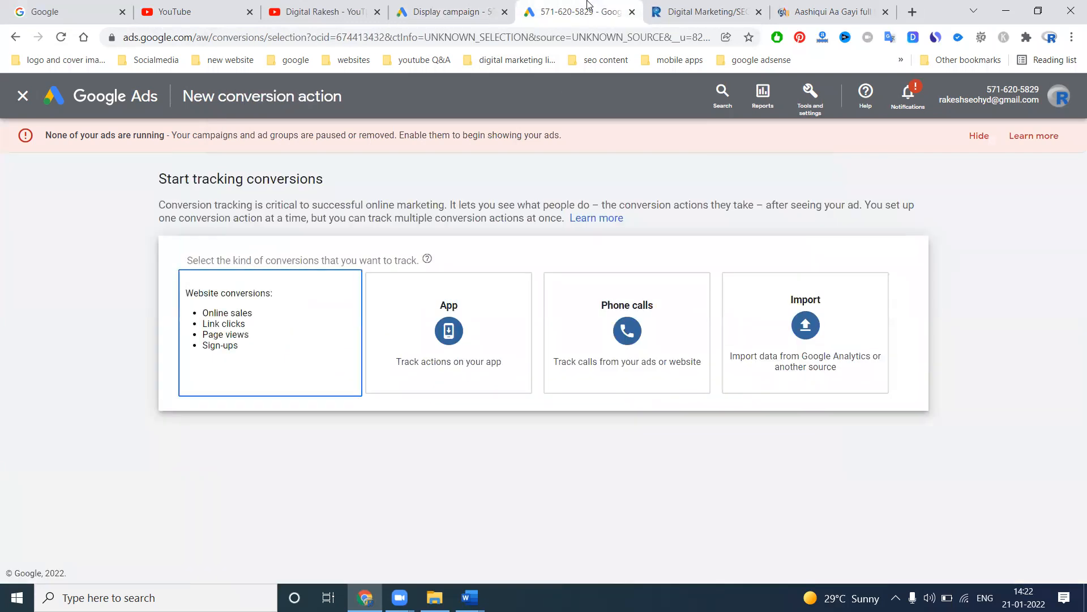
pyautogui.click(312, 332)
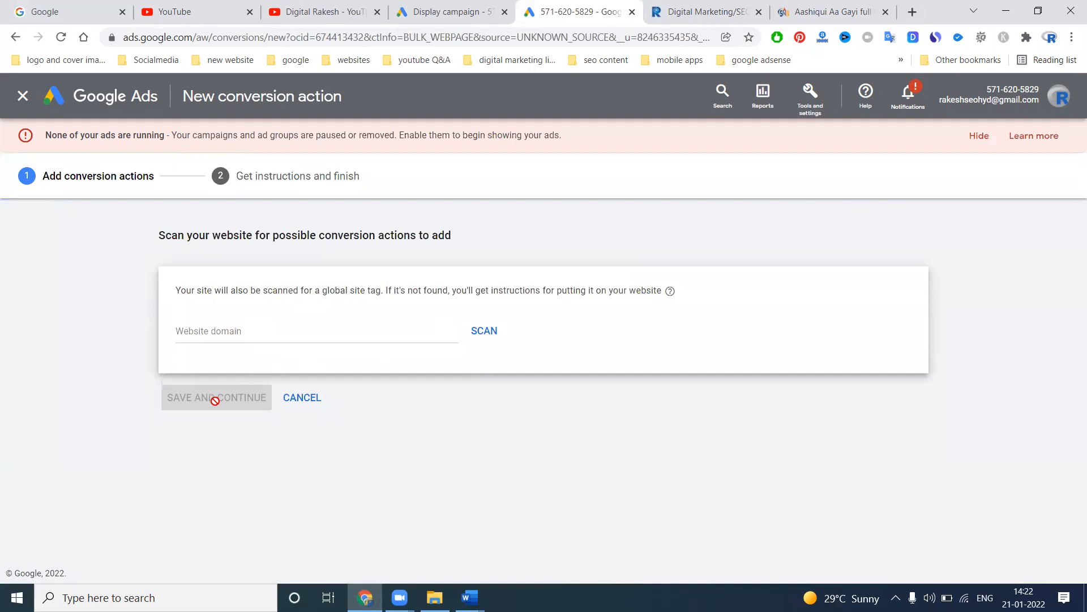
pyautogui.click(715, 12)
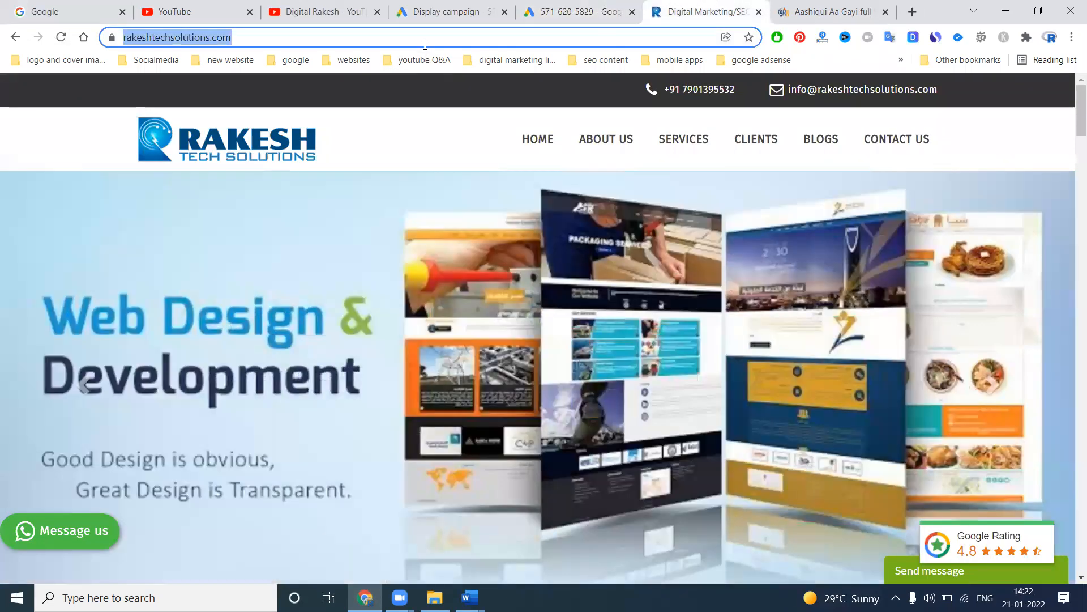
pyautogui.click(580, 12)
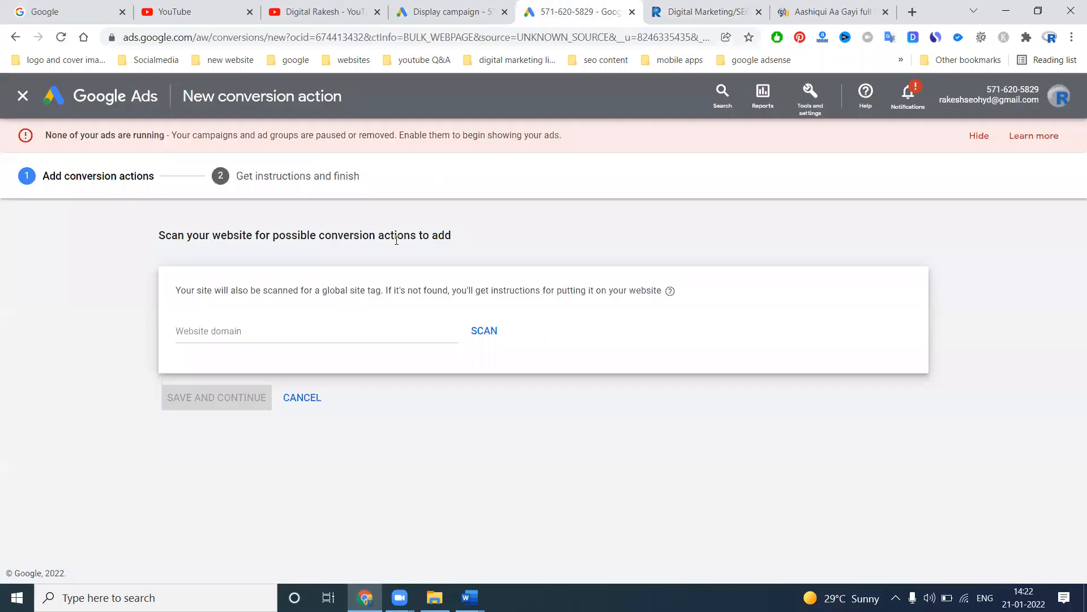
pyautogui.click(354, 333)
pyautogui.write('https://www.rakeshtechsolutions.com/')
pyautogui.click(484, 330)
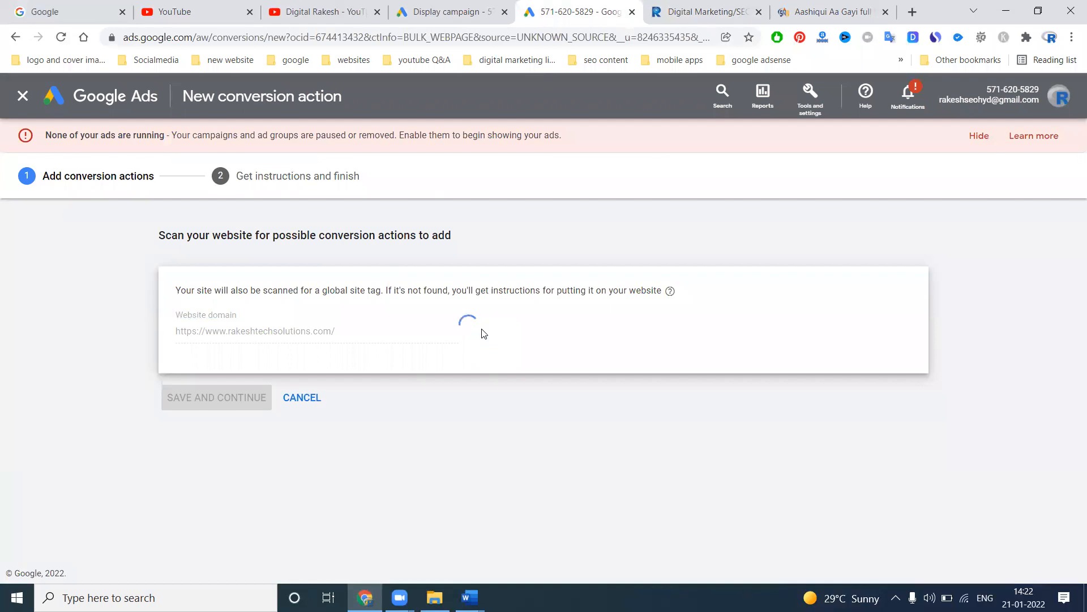
pyautogui.scroll(-6, 483, 333)
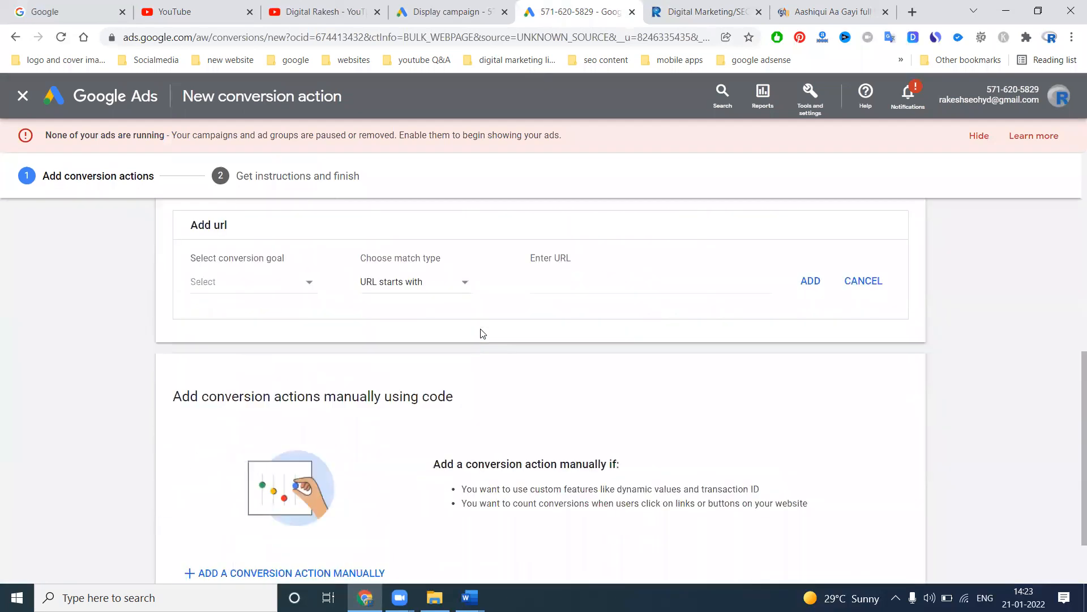
pyautogui.scroll(3, 483, 333)
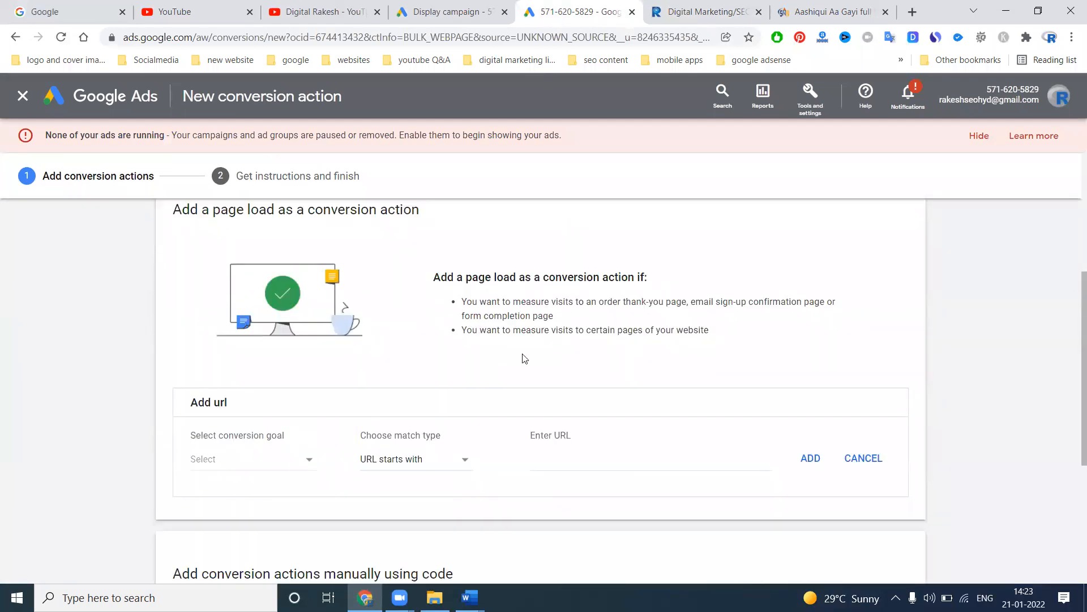
pyautogui.click(272, 458)
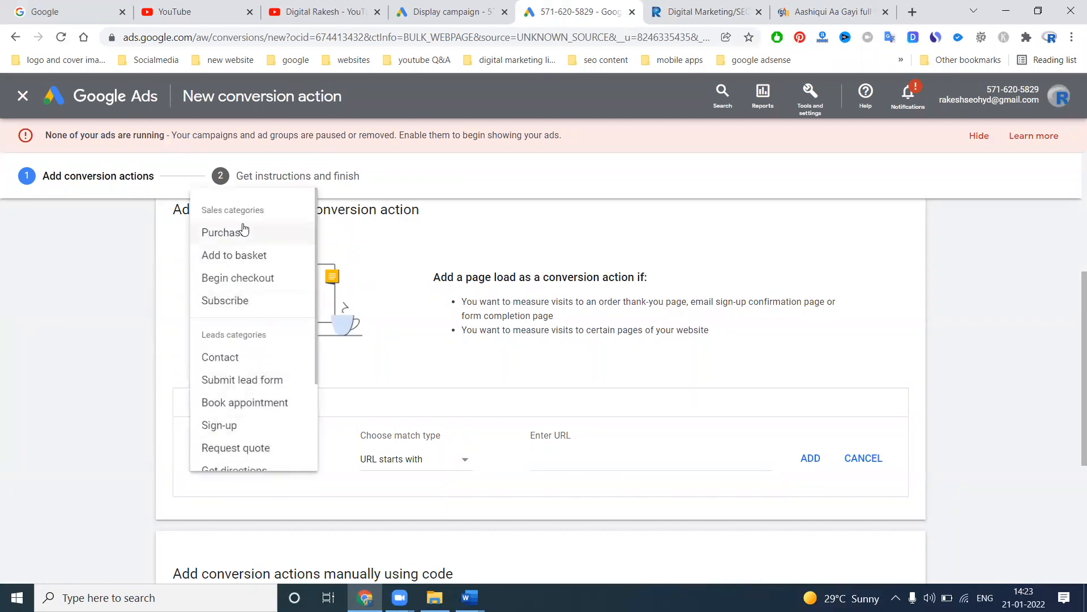
pyautogui.click(234, 358)
pyautogui.click(410, 459)
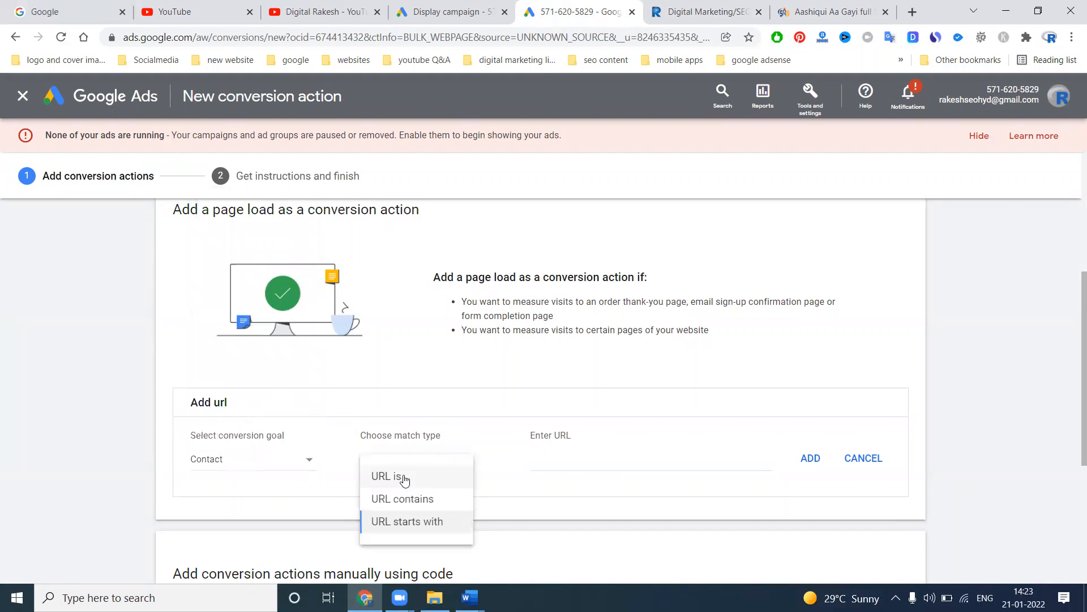
pyautogui.click(403, 526)
pyautogui.click(576, 469)
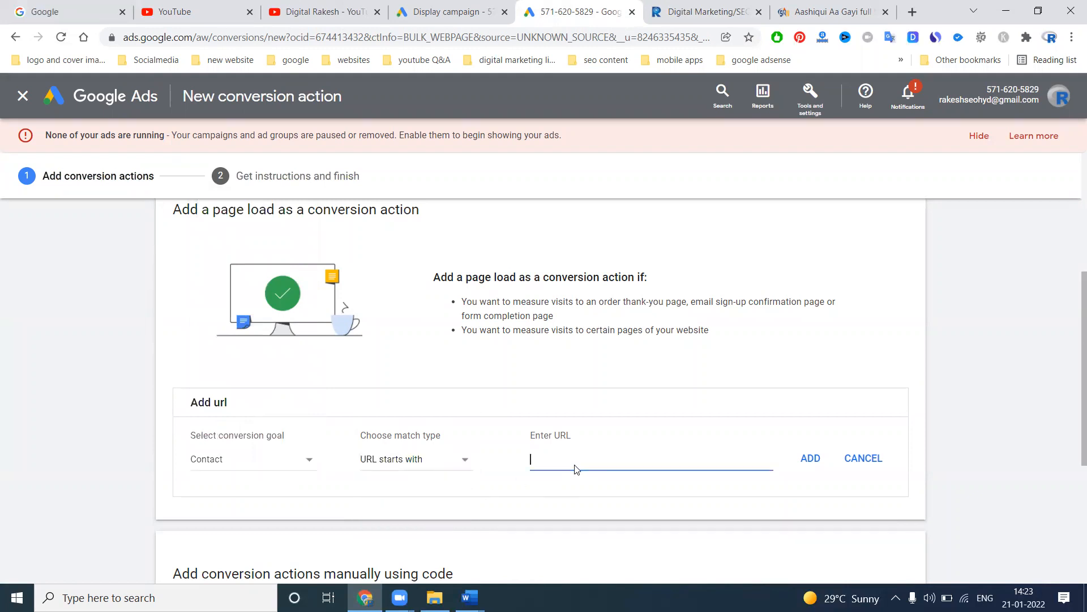
pyautogui.write('https://www.rakeshtechsolutions.com/')
pyautogui.click(830, 453)
# Examine the details form for a manually added conversion action, including its value, count and conversion windows, and close it unsaved
pyautogui.scroll(-4, 656, 430)
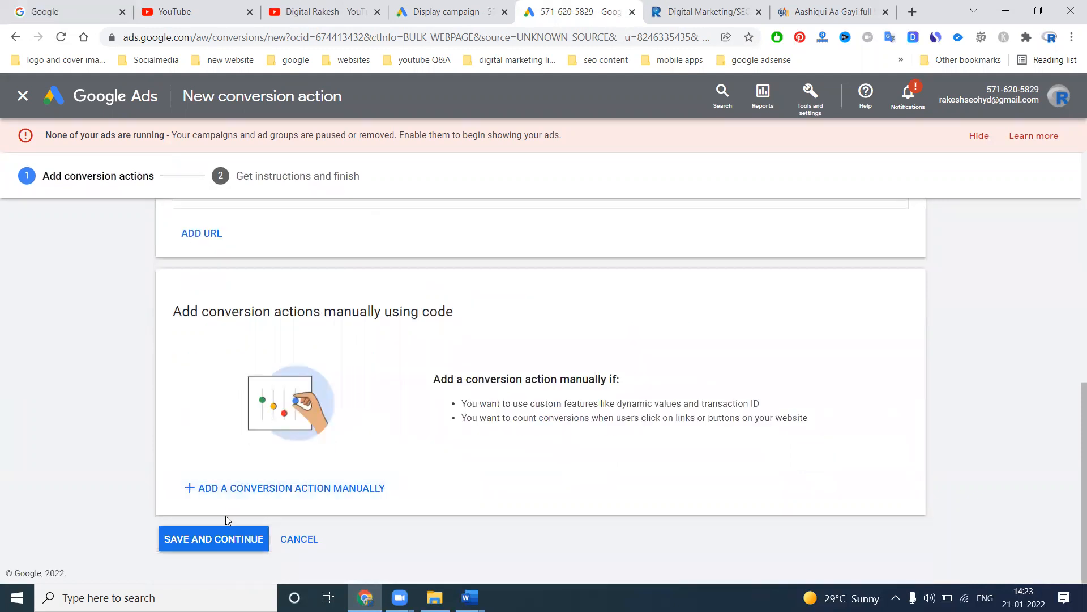
pyautogui.click(243, 487)
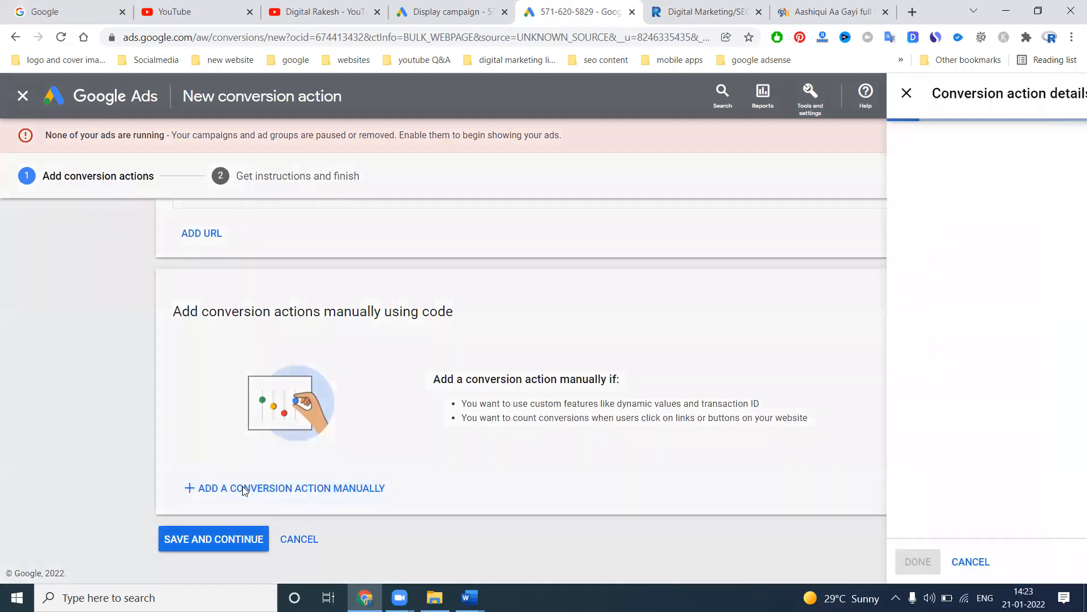
pyautogui.scroll(-6, 638, 291)
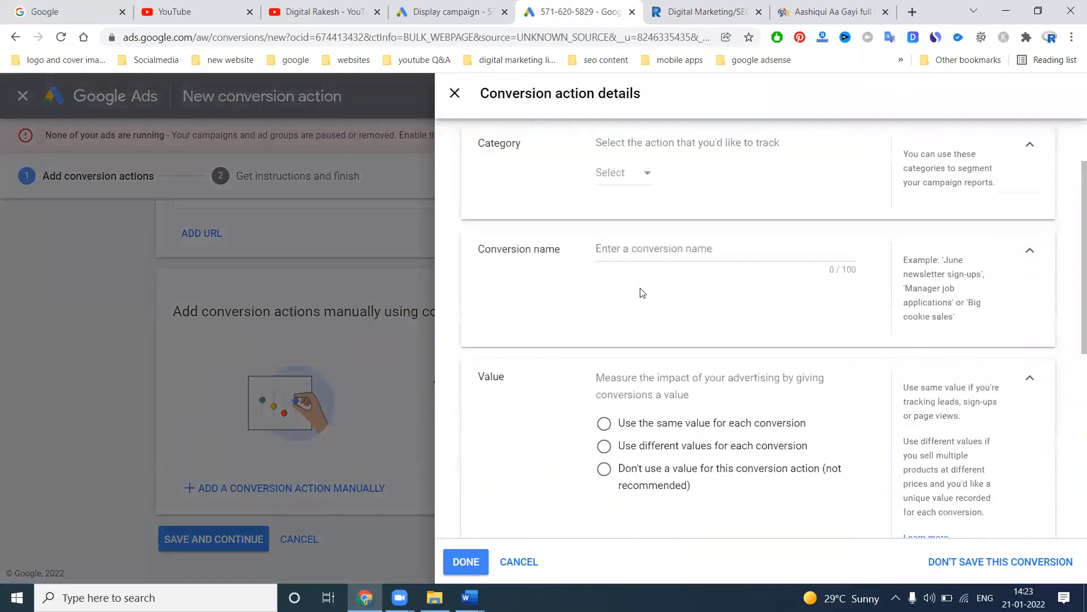
pyautogui.scroll(-2, 643, 303)
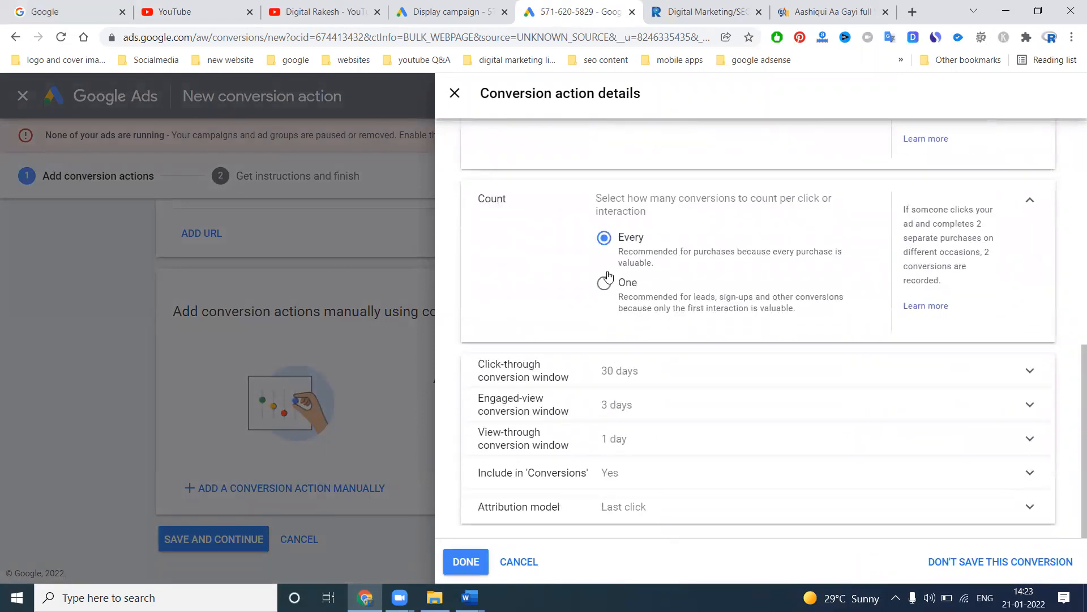
pyautogui.click(455, 93)
# Save the page-load conversion and review its tag installation and webmaster instructions, checking the site tag connection
pyautogui.click(202, 538)
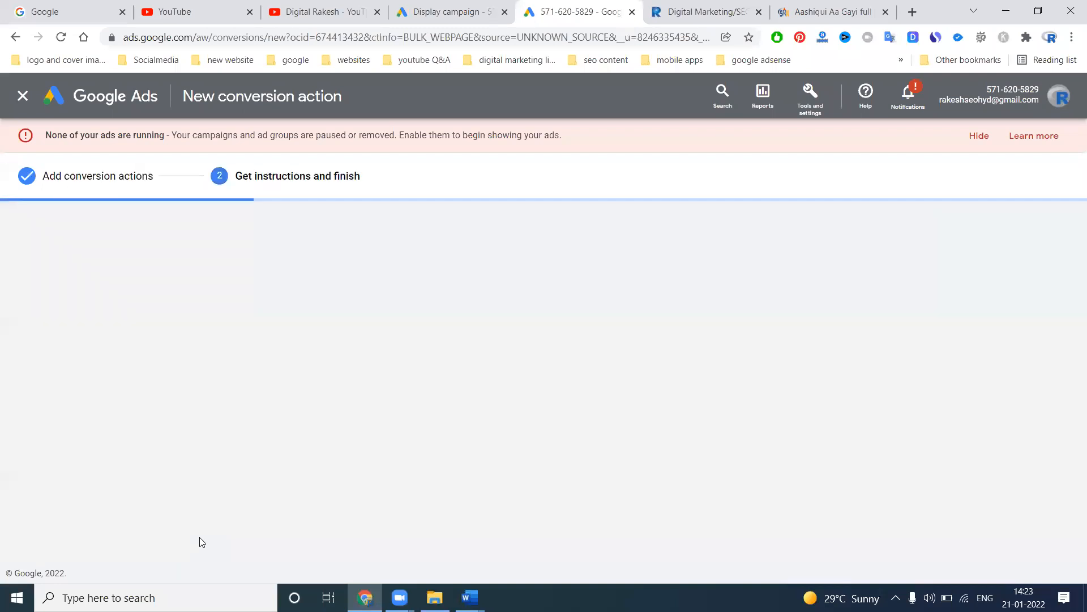
pyautogui.scroll(-5, 622, 345)
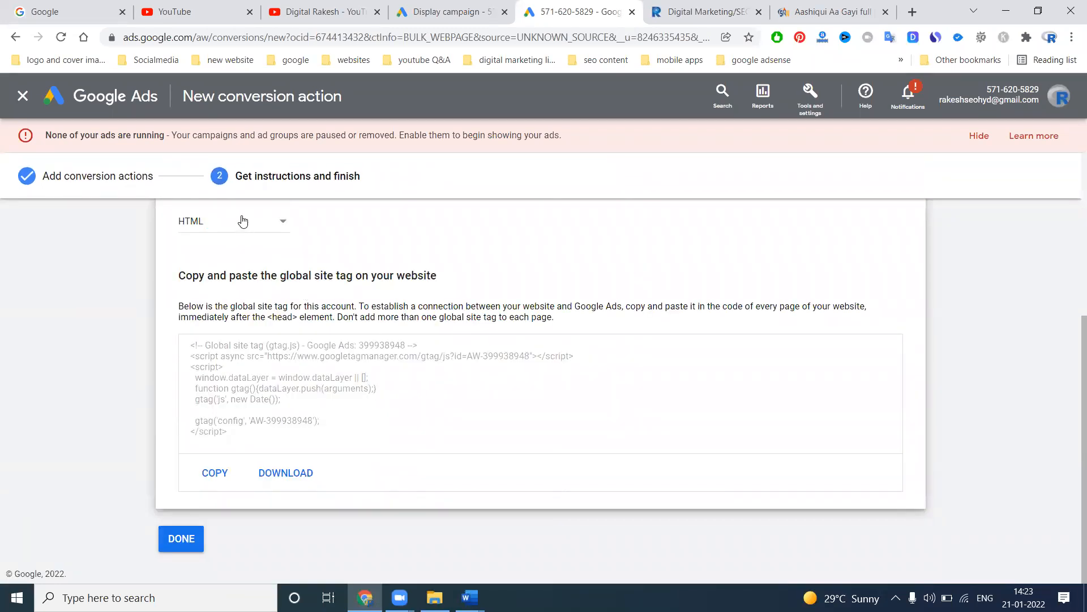
pyautogui.scroll(3, 244, 232)
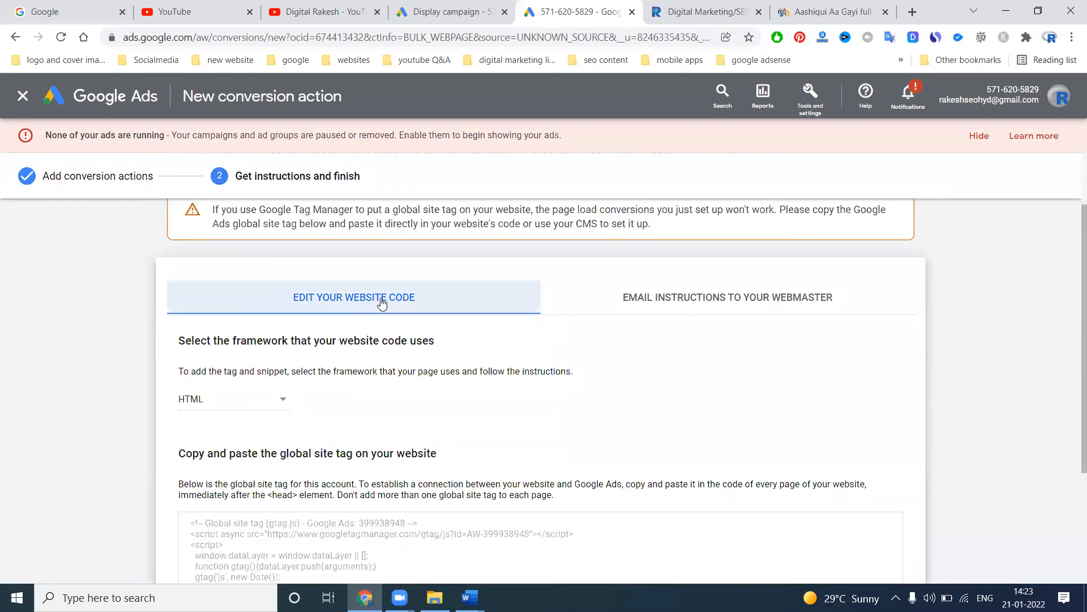
pyautogui.click(681, 299)
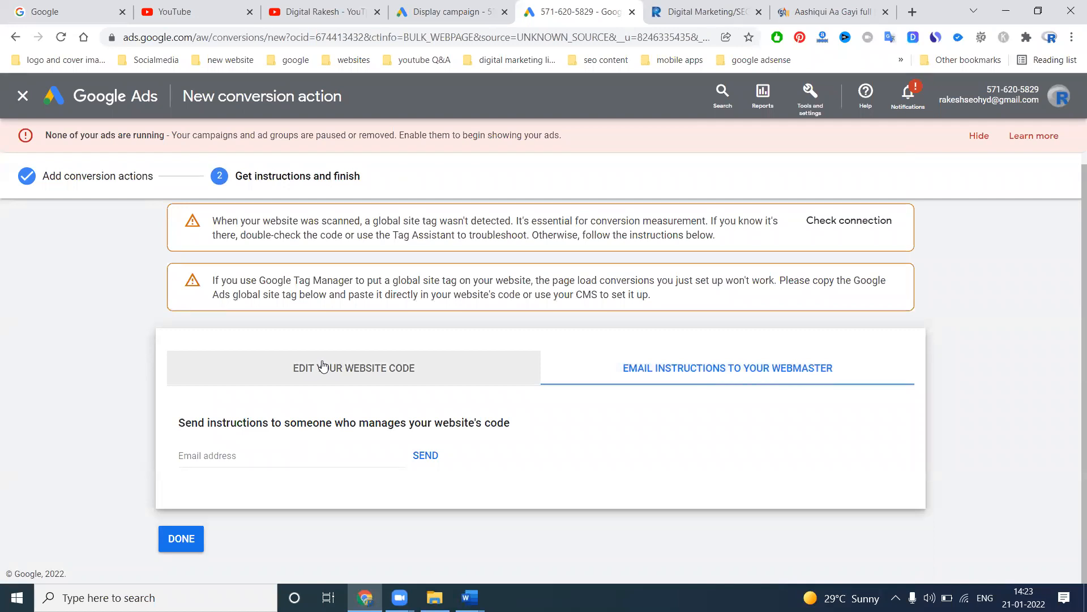
pyautogui.click(836, 226)
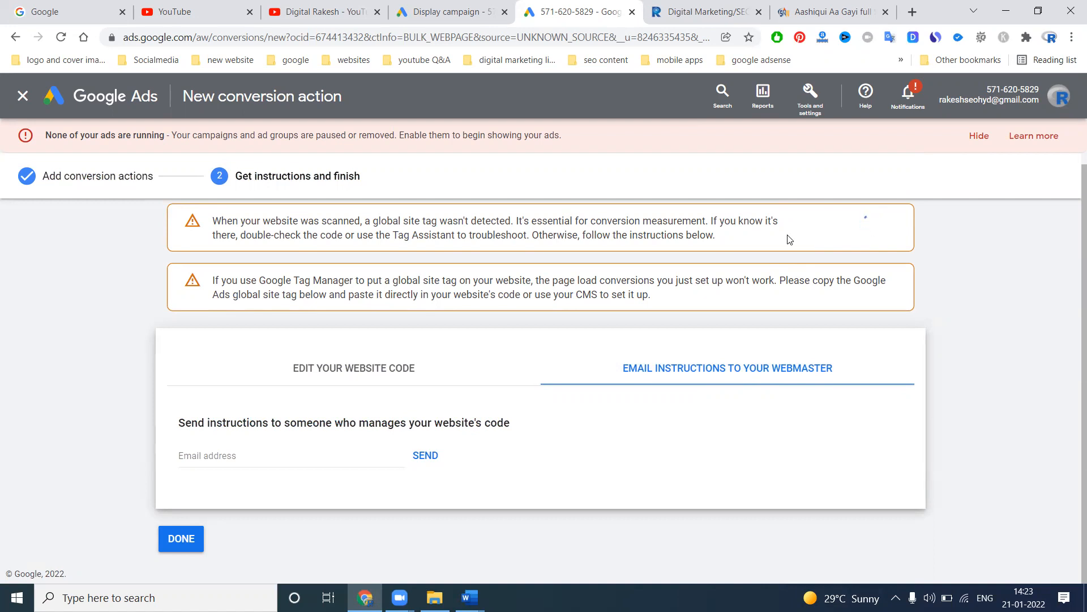
# Return to the Display campaign, expand its additional settings, and close the conversion setup tab
pyautogui.click(498, 20)
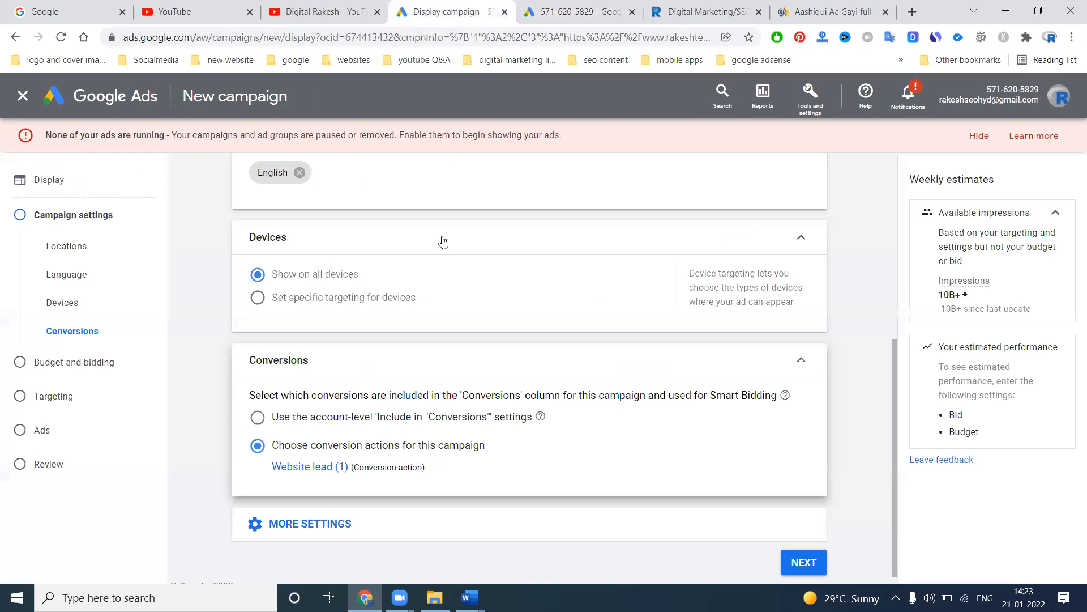
pyautogui.scroll(-1, 432, 274)
pyautogui.click(334, 510)
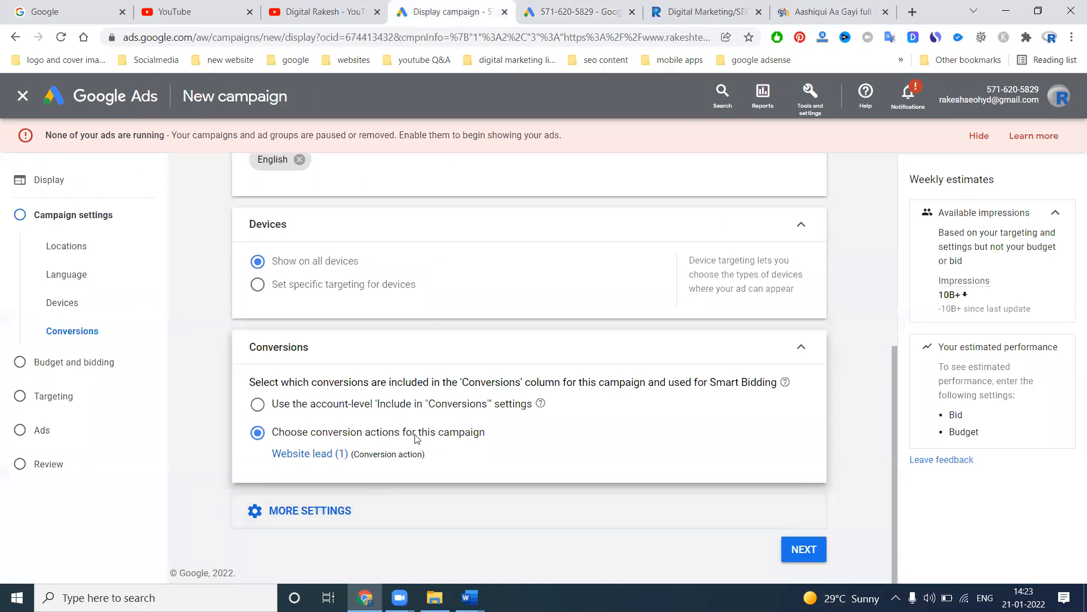
pyautogui.scroll(-4, 458, 359)
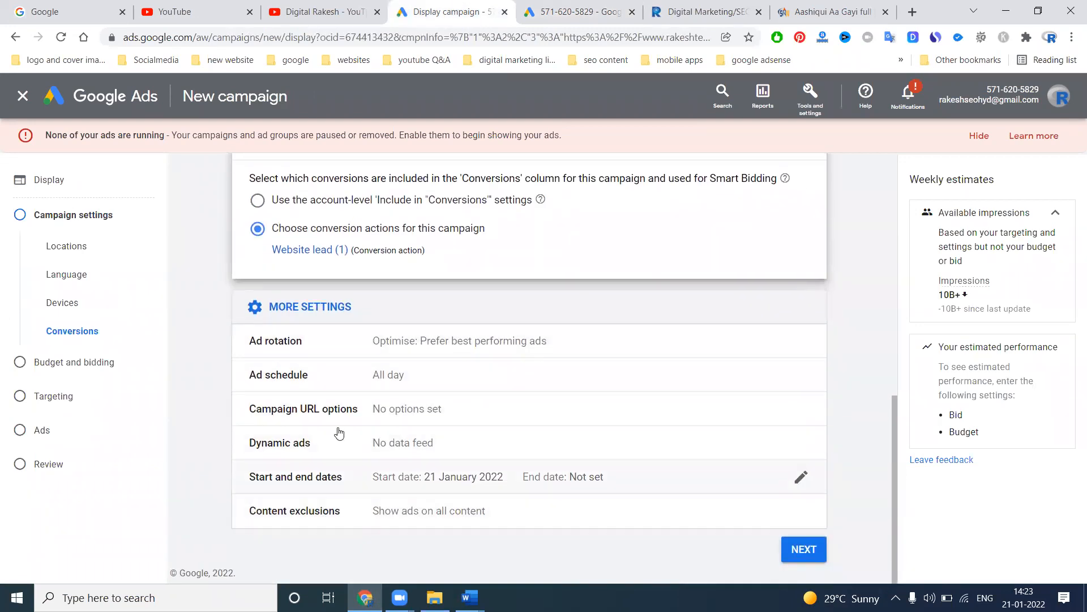
pyautogui.click(632, 13)
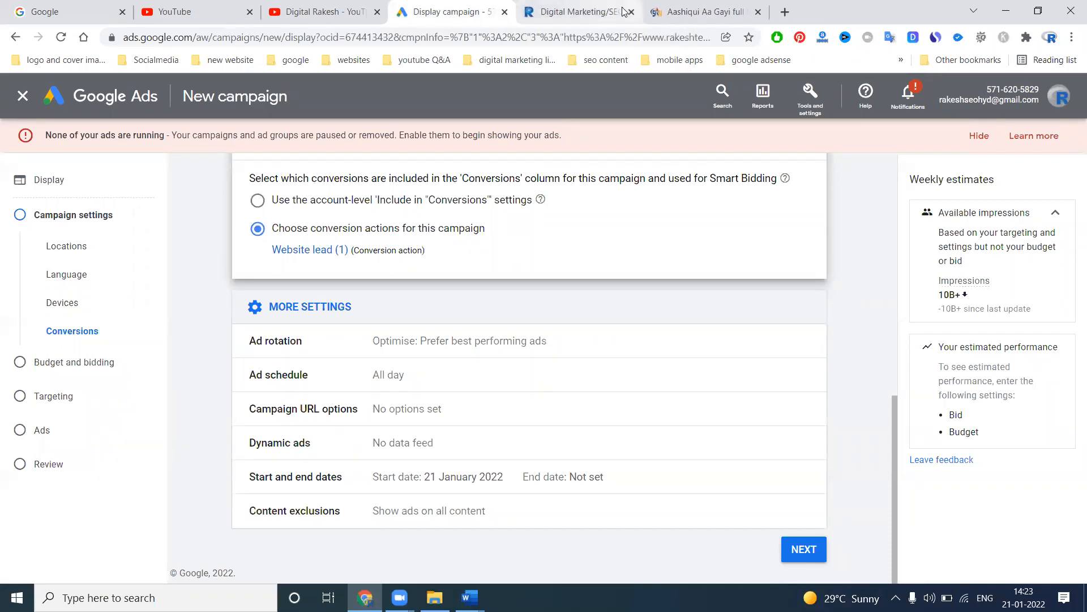
# Continue to Budget and bidding and set the campaign's average daily budget to ₹5,000
pyautogui.click(804, 549)
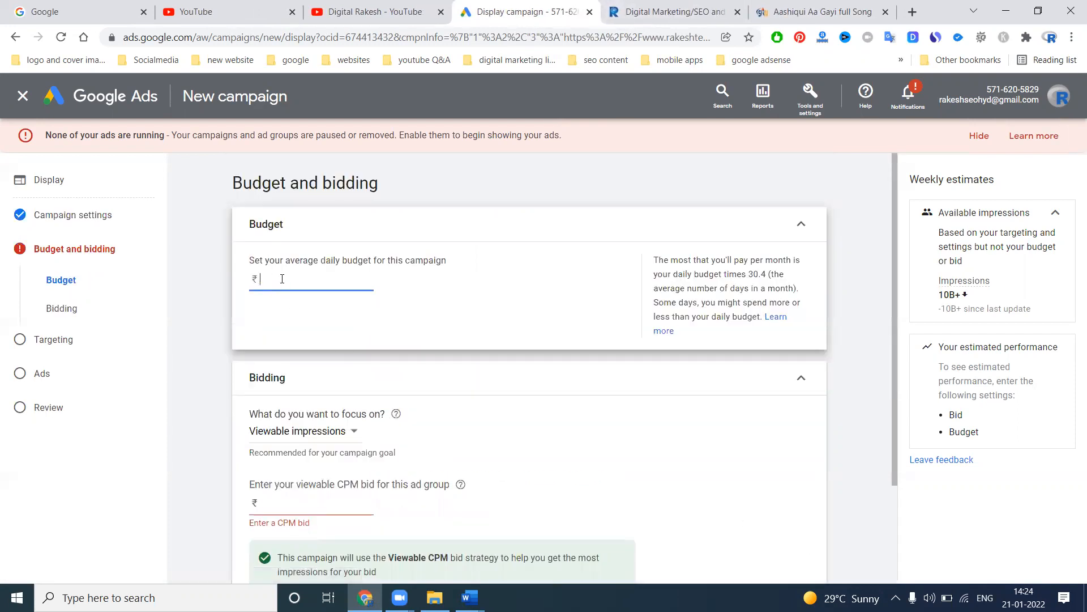
pyautogui.write('5000')
pyautogui.click(237, 320)
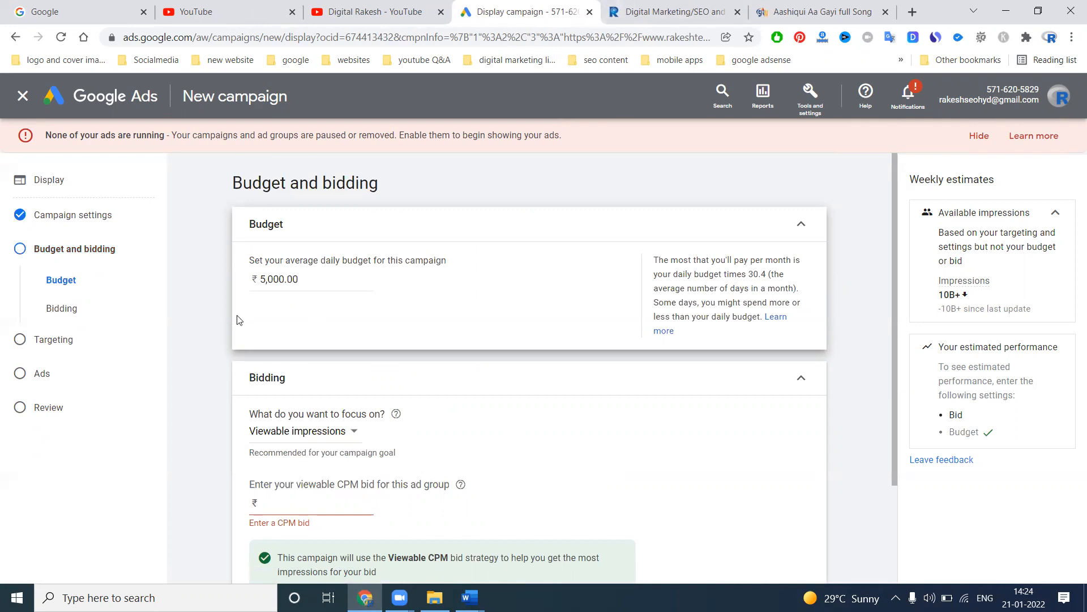
# Try an average daily budget of ₹400 for the campaign, and restore it to ₹5000
pyautogui.doubleClick(309, 284)
pyautogui.write('400')
pyautogui.click(210, 331)
pyautogui.click(288, 280)
pyautogui.doubleClick(287, 280)
pyautogui.write('5')
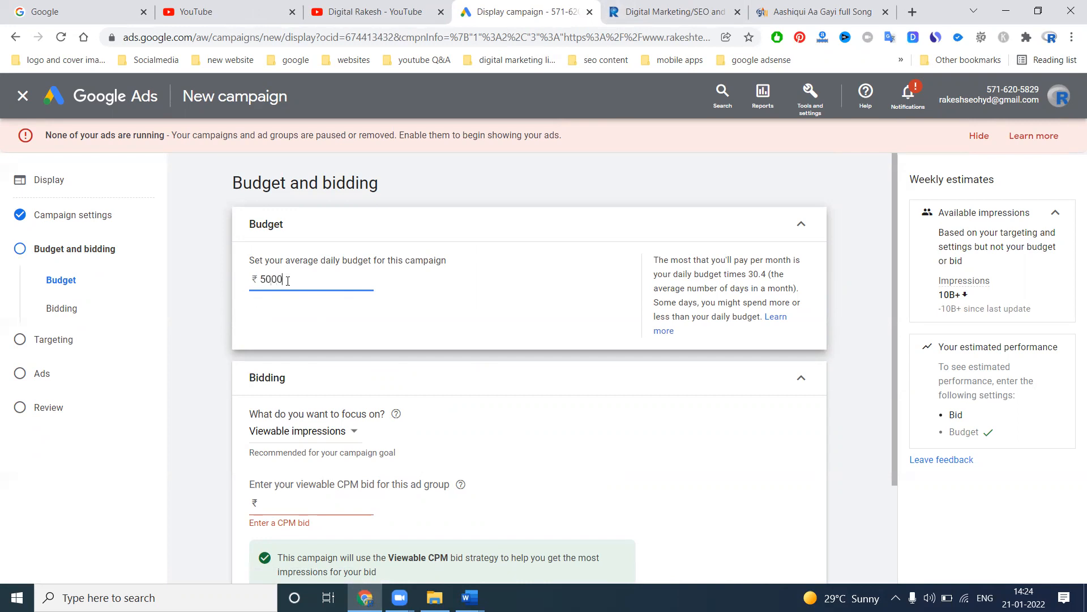
# Apply the entered daily budget and keep Viewable impressions as the bidding focus
pyautogui.click(226, 290)
pyautogui.scroll(-3, 225, 290)
pyautogui.click(300, 315)
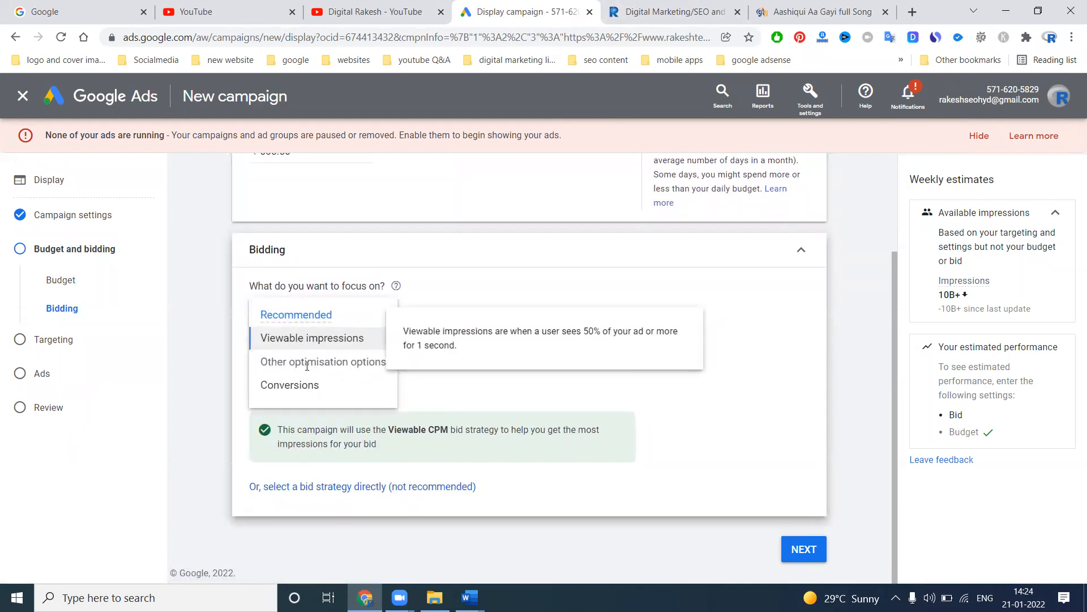
pyautogui.click(305, 347)
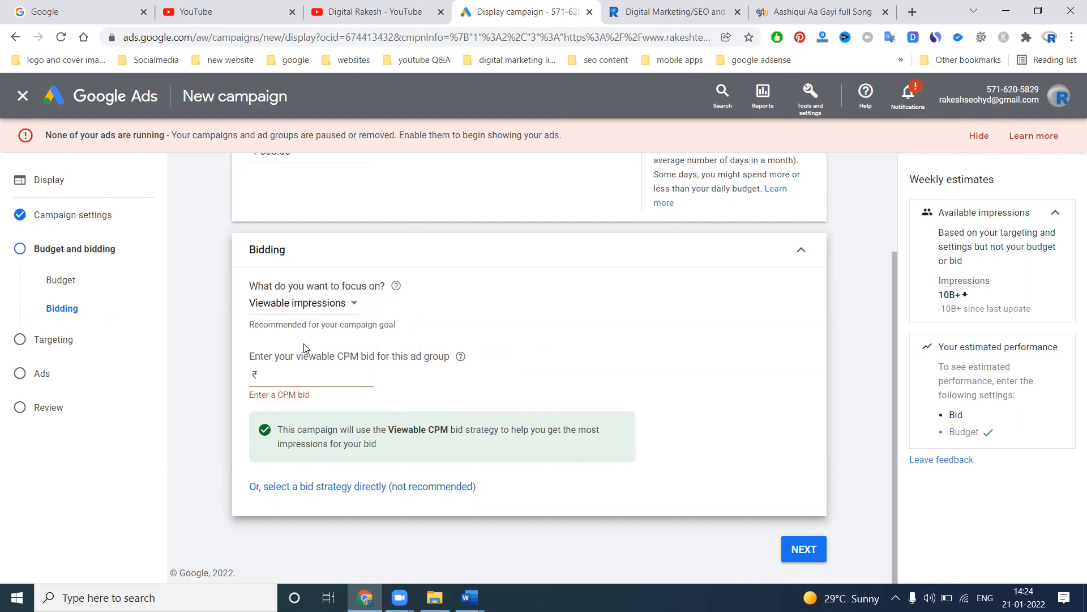
# Try viewable CPM bids of ₹150 and ₹120 for the ad group
pyautogui.click(295, 371)
pyautogui.click(295, 369)
pyautogui.write('150')
pyautogui.click(213, 340)
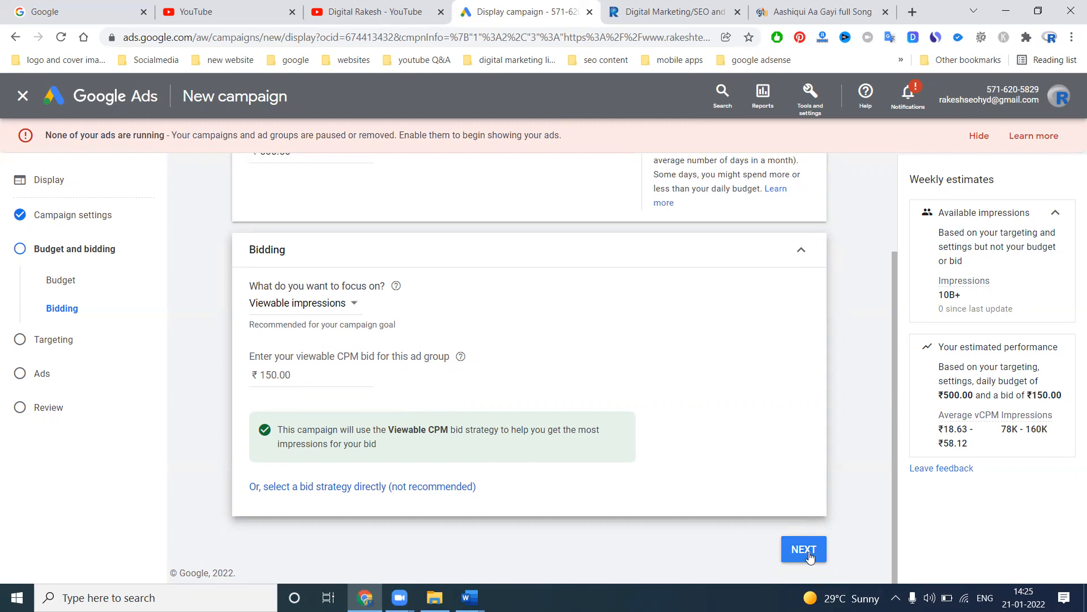
pyautogui.doubleClick(284, 373)
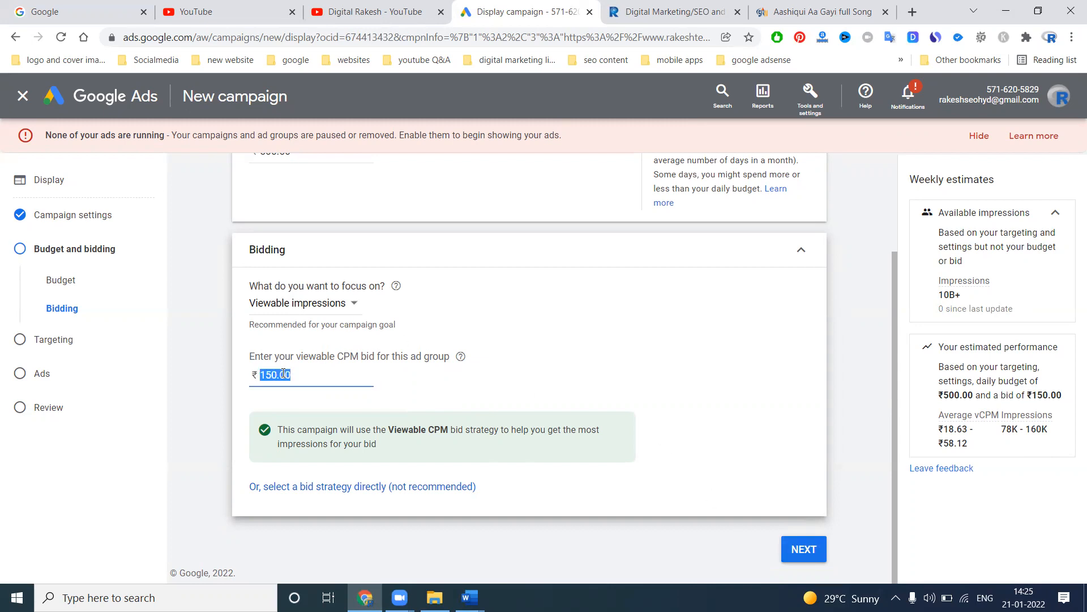
pyautogui.write('120')
pyautogui.click(237, 364)
# Set the ad group's viewable CPM bid to ₹100 and continue to Targeting
pyautogui.doubleClick(284, 374)
pyautogui.write('10')
pyautogui.click(187, 366)
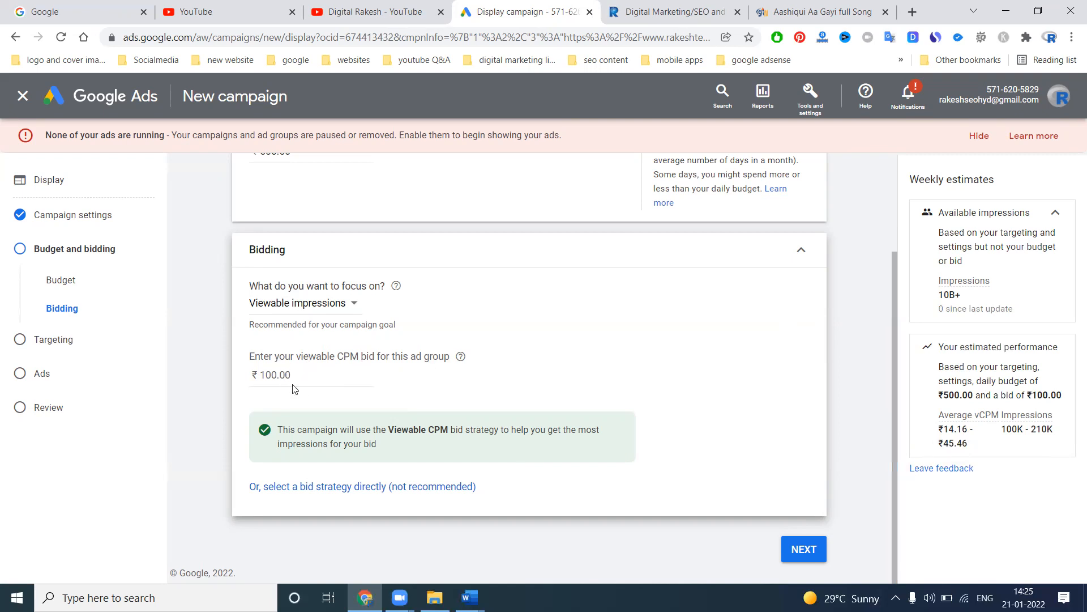
pyautogui.click(810, 550)
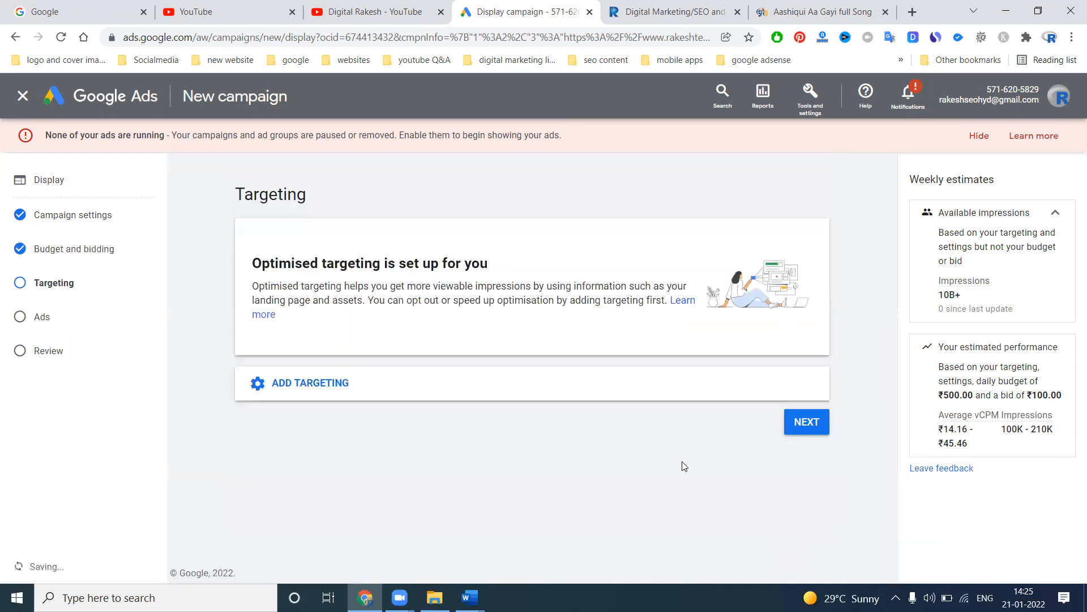
# Add Placements targeting to the campaign and review the placement types it can target
pyautogui.click(284, 390)
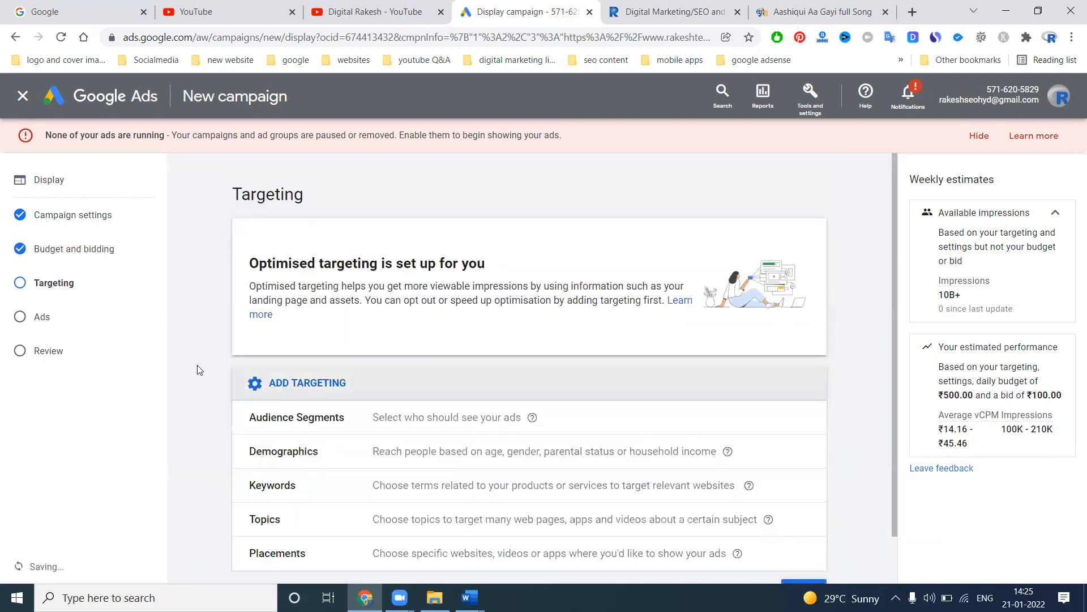
pyautogui.scroll(-1, 238, 391)
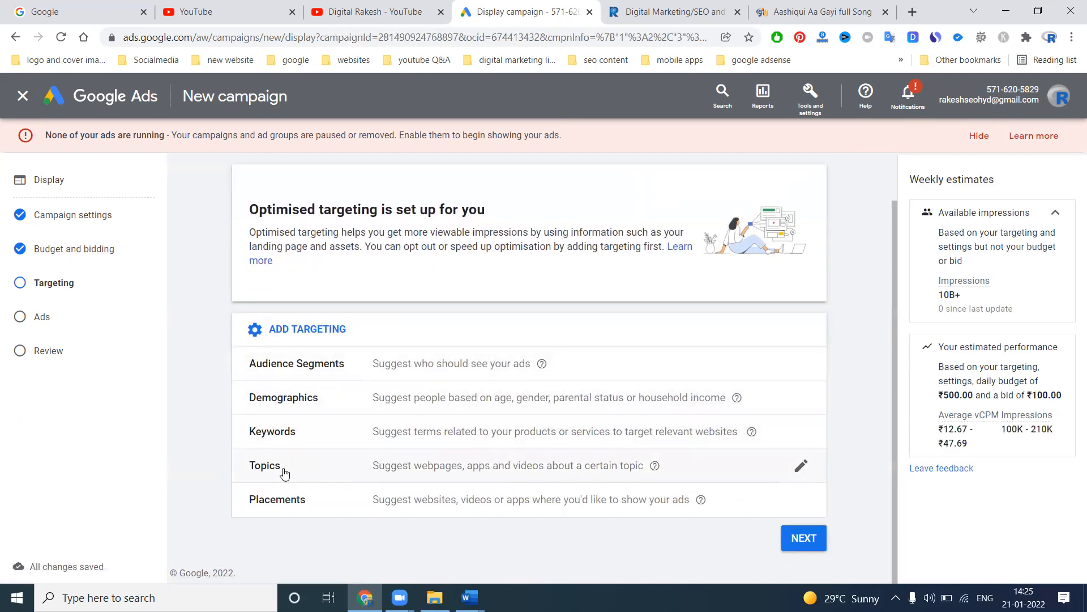
pyautogui.click(383, 506)
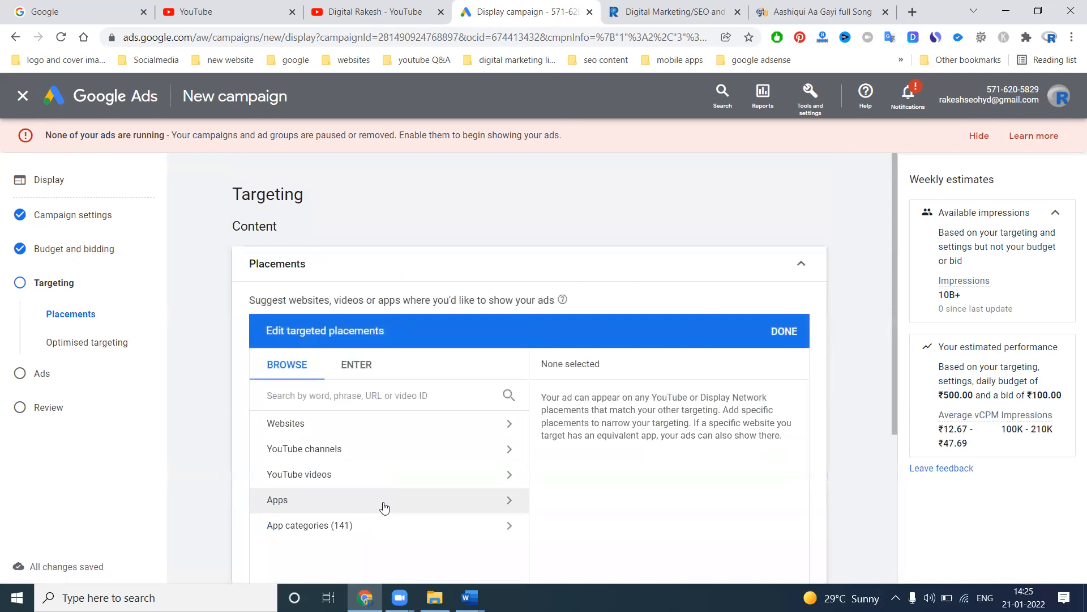
pyautogui.scroll(-2, 337, 315)
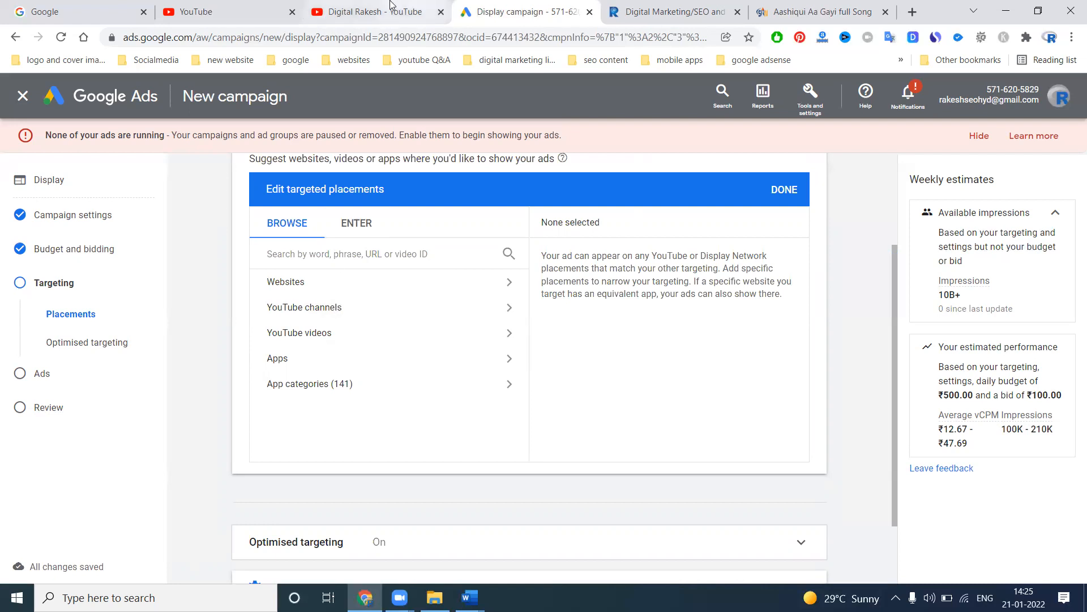
# Open a video from the Digital Rakesh YouTube channel to examine its ads, and return to the campaign's placement settings
pyautogui.click(375, 11)
pyautogui.click(451, 460)
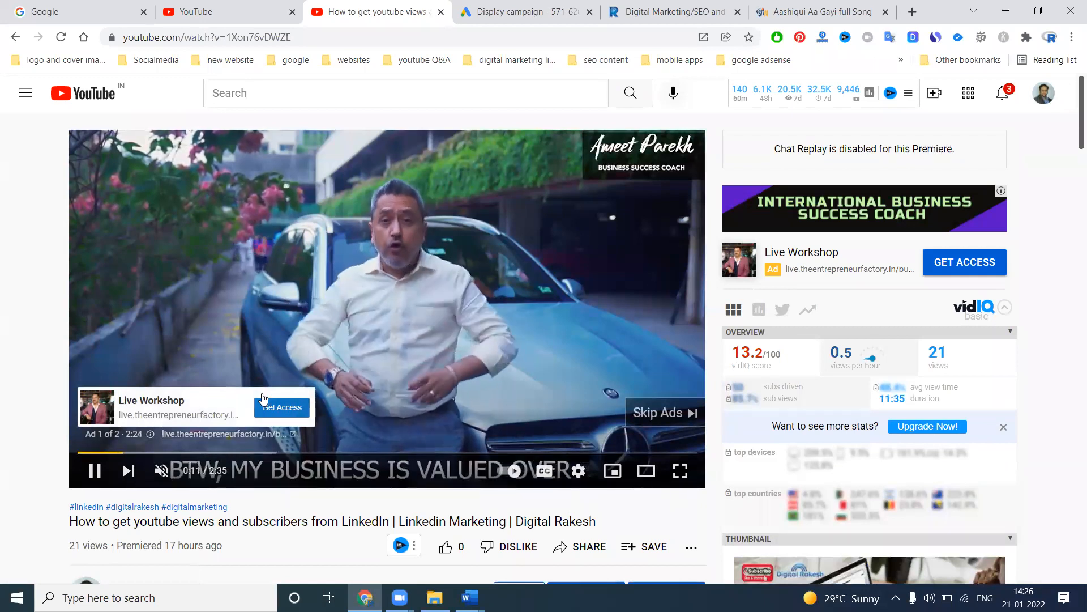
pyautogui.click(510, 11)
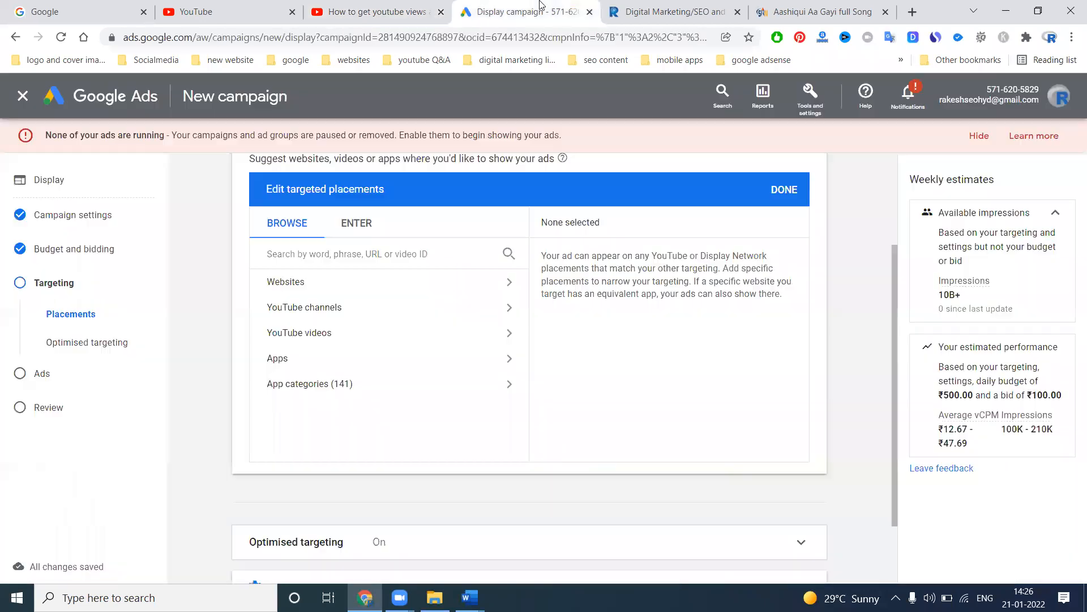
pyautogui.scroll(1, 423, 378)
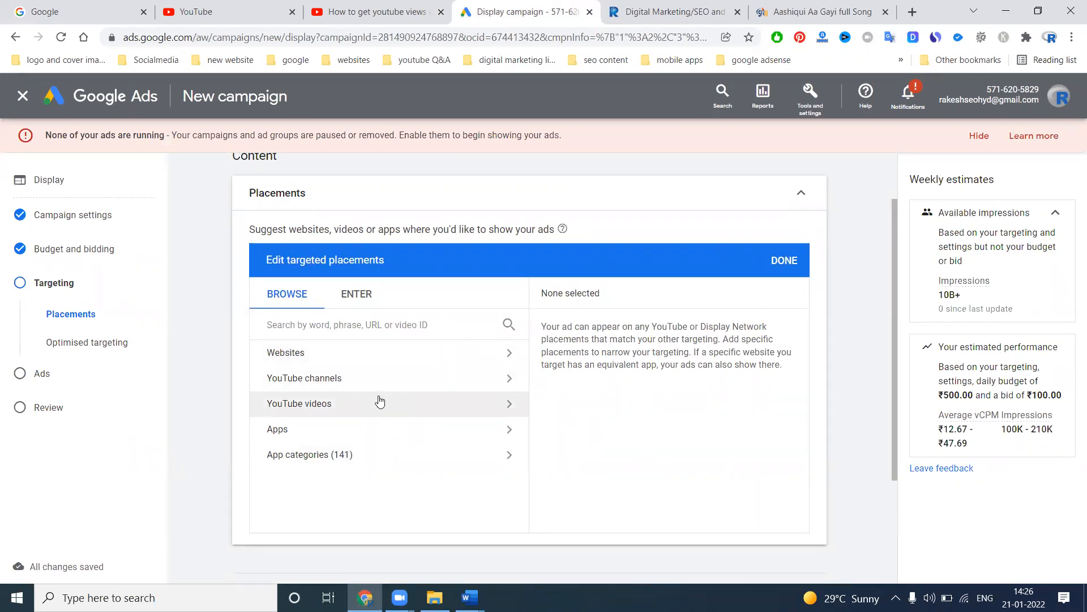
# Examine where ads appear on YouTube's video, home and Explore pages, and return to the Display campaign's targeting
pyautogui.click(199, 12)
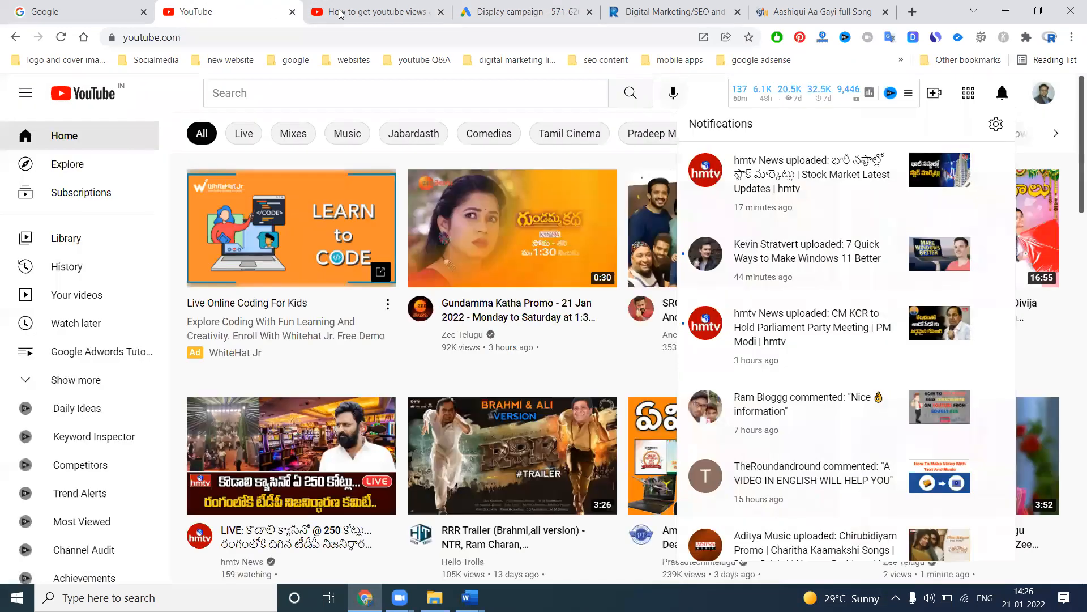
pyautogui.click(357, 13)
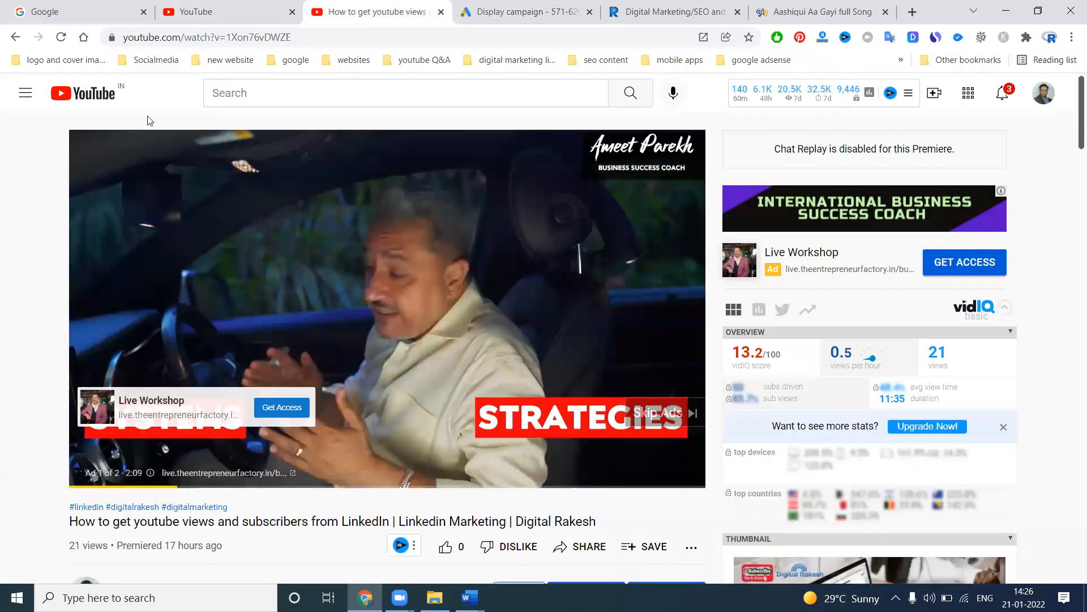
pyautogui.click(86, 95)
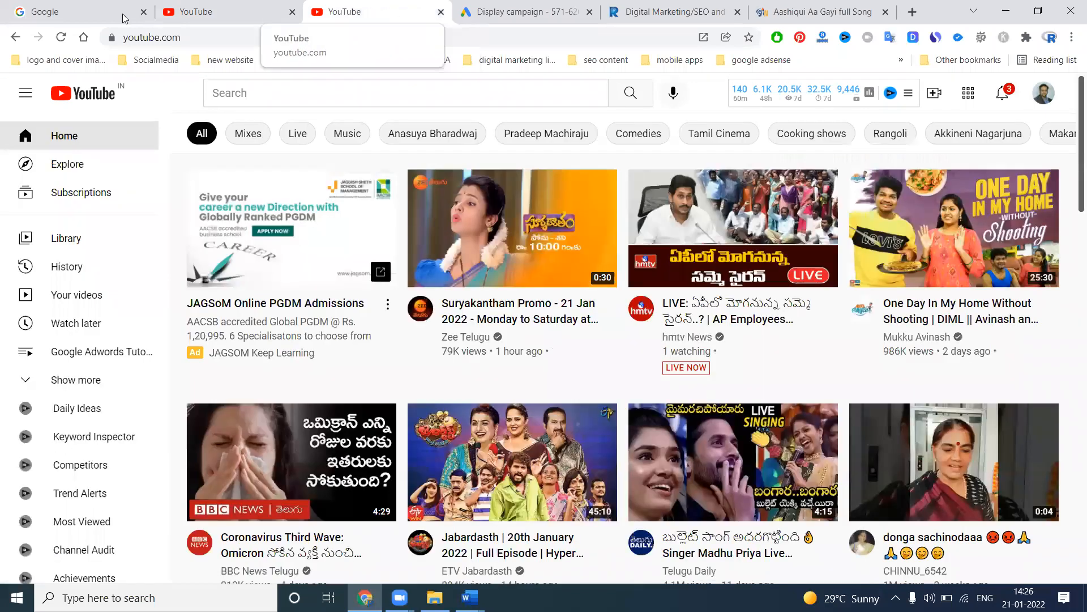
pyautogui.click(16, 37)
pyautogui.click(221, 11)
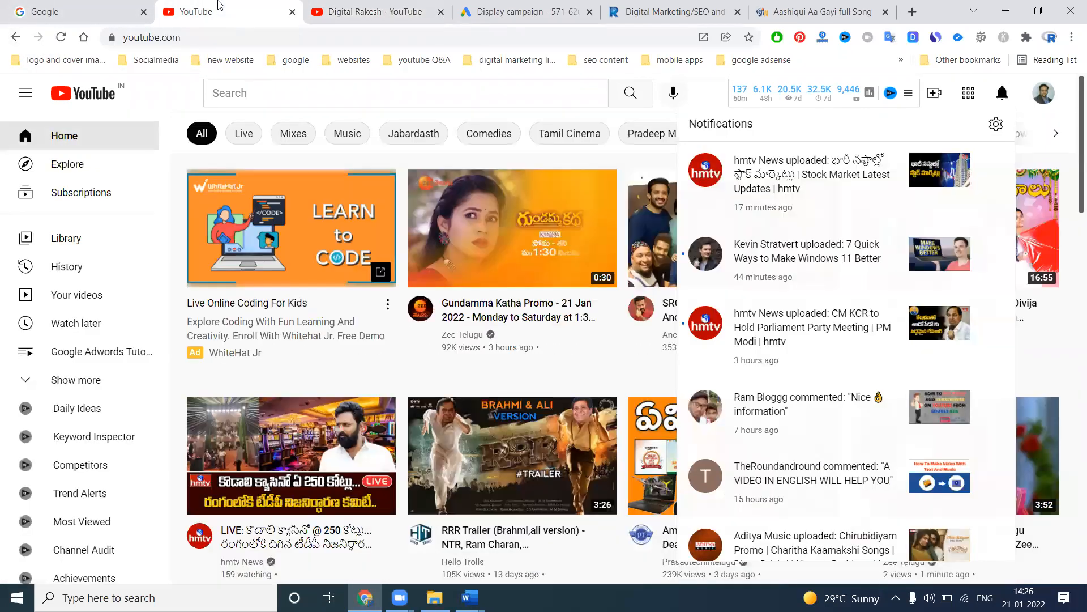
pyautogui.click(91, 170)
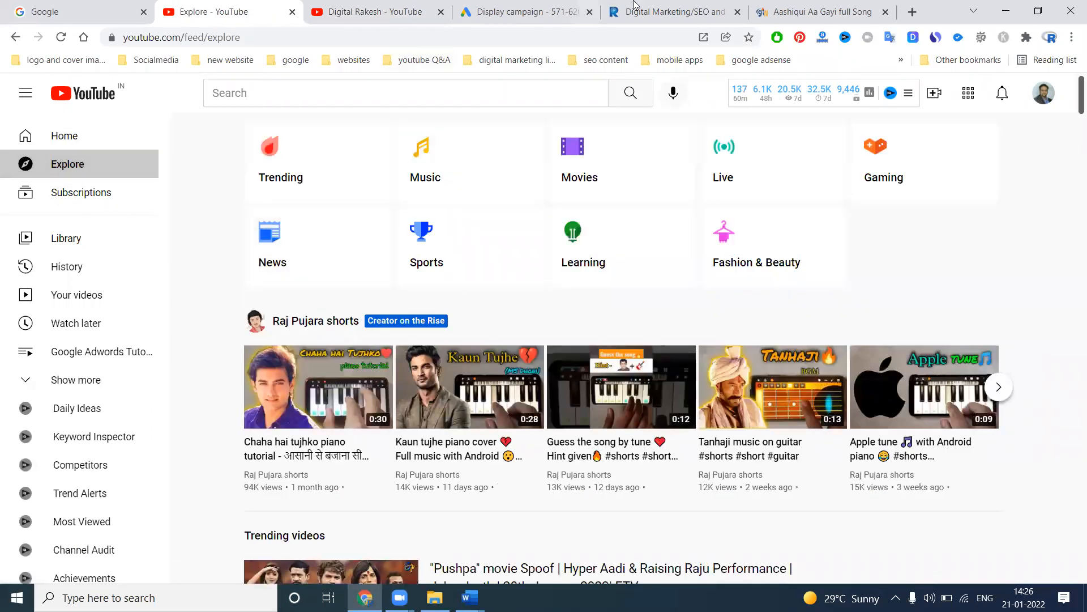
pyautogui.click(534, 8)
pyautogui.scroll(1, 509, 321)
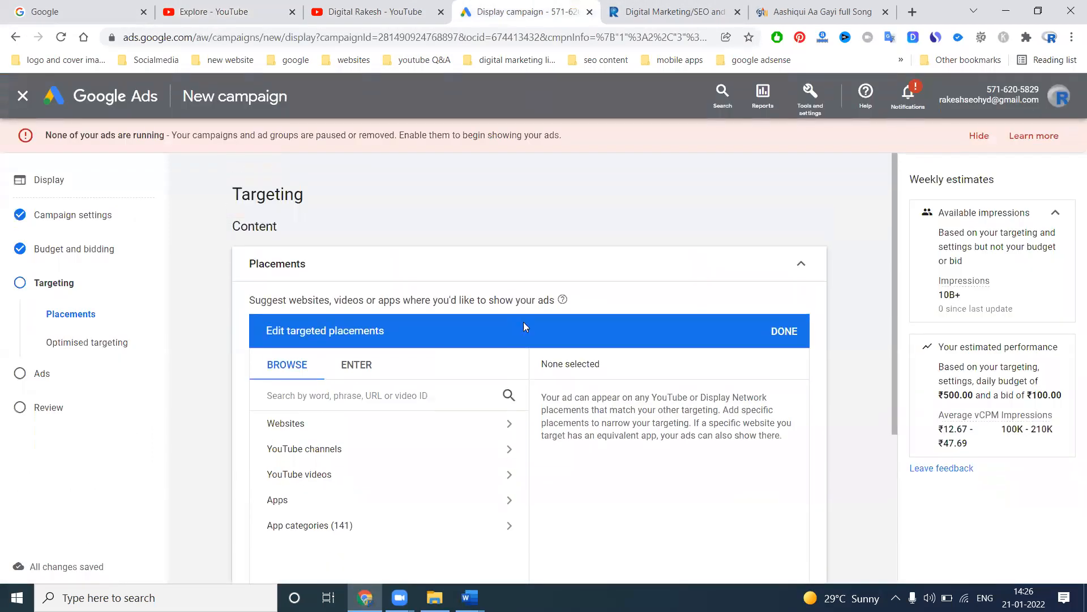
# Collapse Placements with nothing selected and add Demographics targeting to the campaign
pyautogui.click(800, 265)
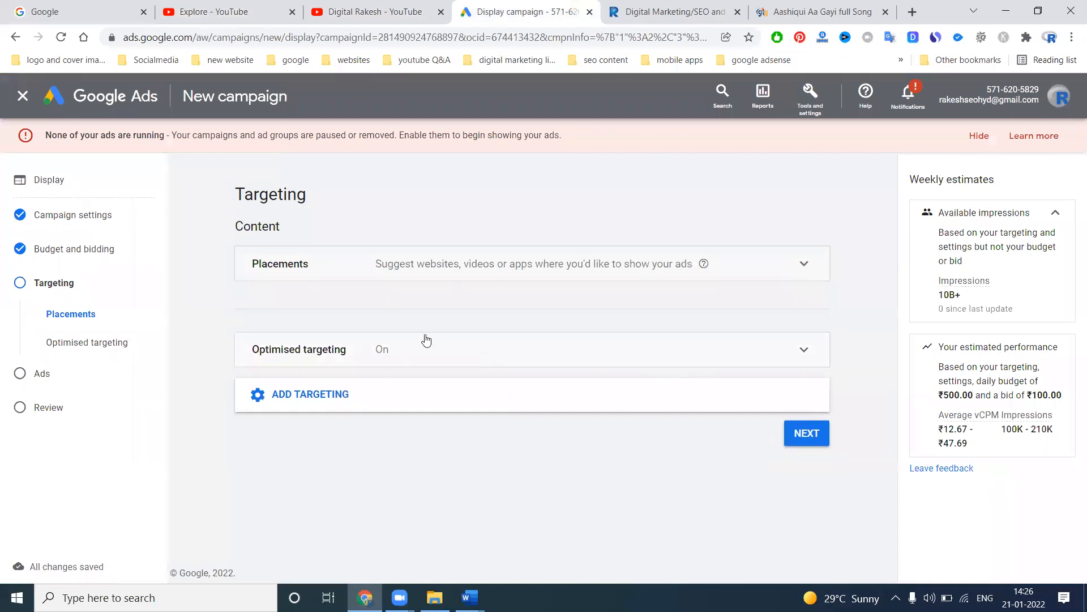
pyautogui.click(340, 394)
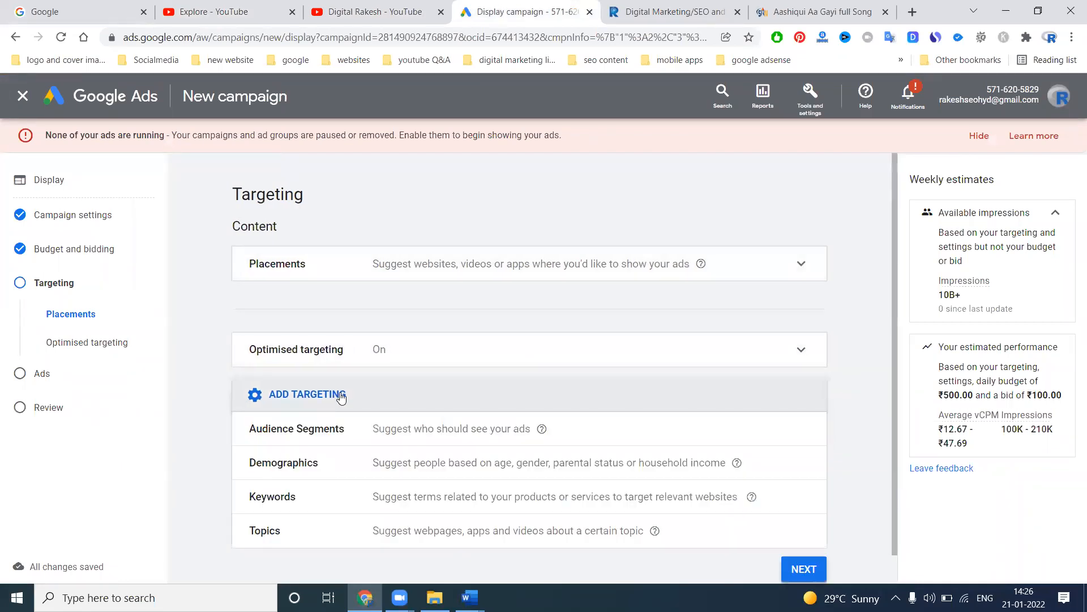
pyautogui.scroll(-1, 390, 391)
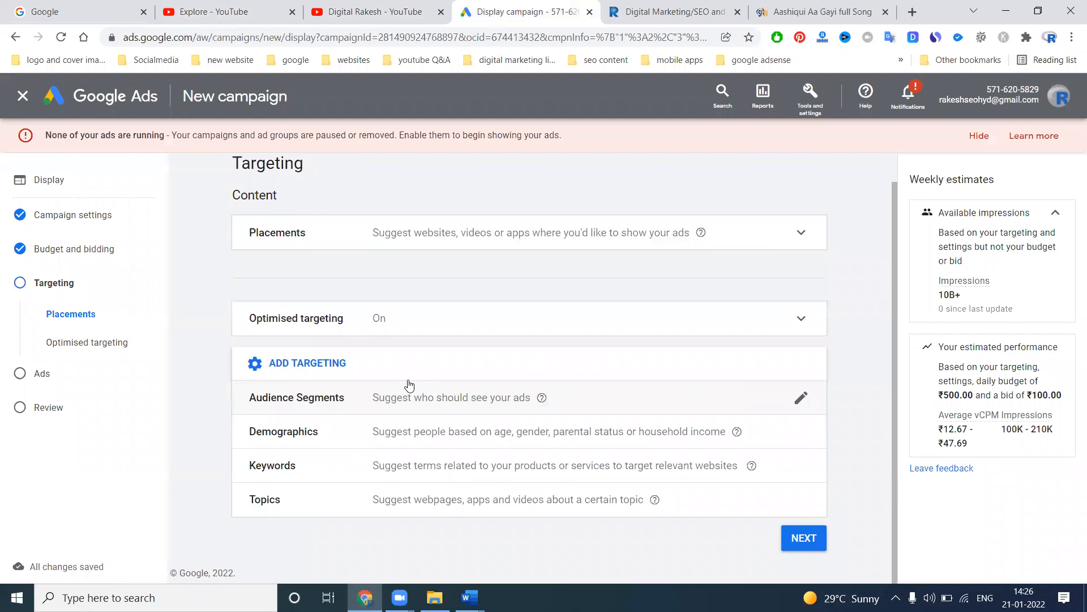
pyautogui.click(413, 433)
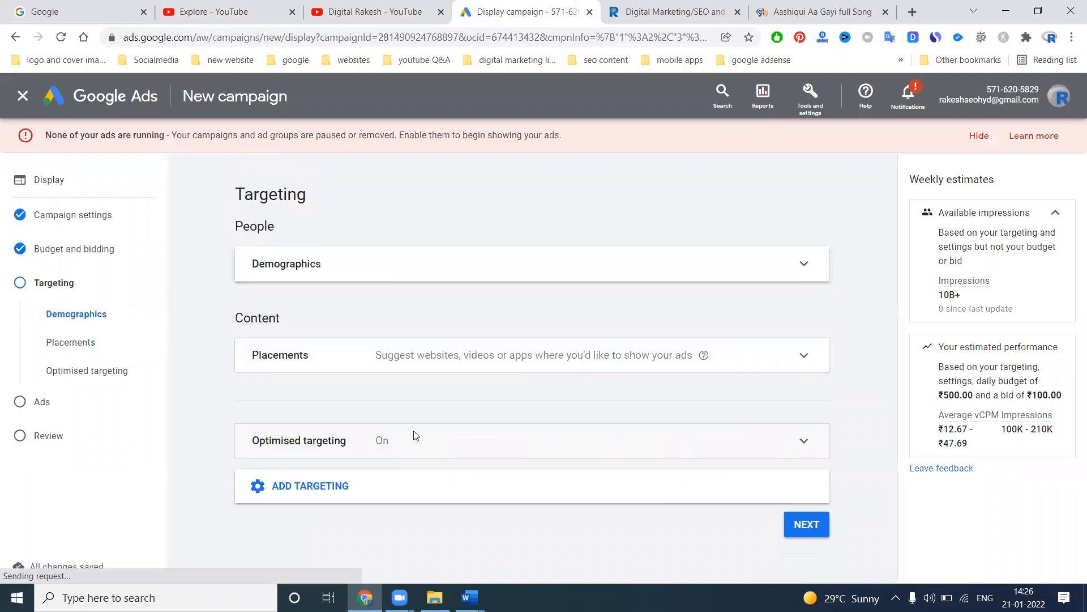
pyautogui.scroll(-3, 415, 436)
# Exclude ages 45 - 54, 55 - 64, 65+ and Unknown plus Unknown parental status, and collapse Demographics
pyautogui.click(412, 350)
pyautogui.click(412, 323)
pyautogui.click(413, 296)
pyautogui.click(412, 266)
pyautogui.click(552, 238)
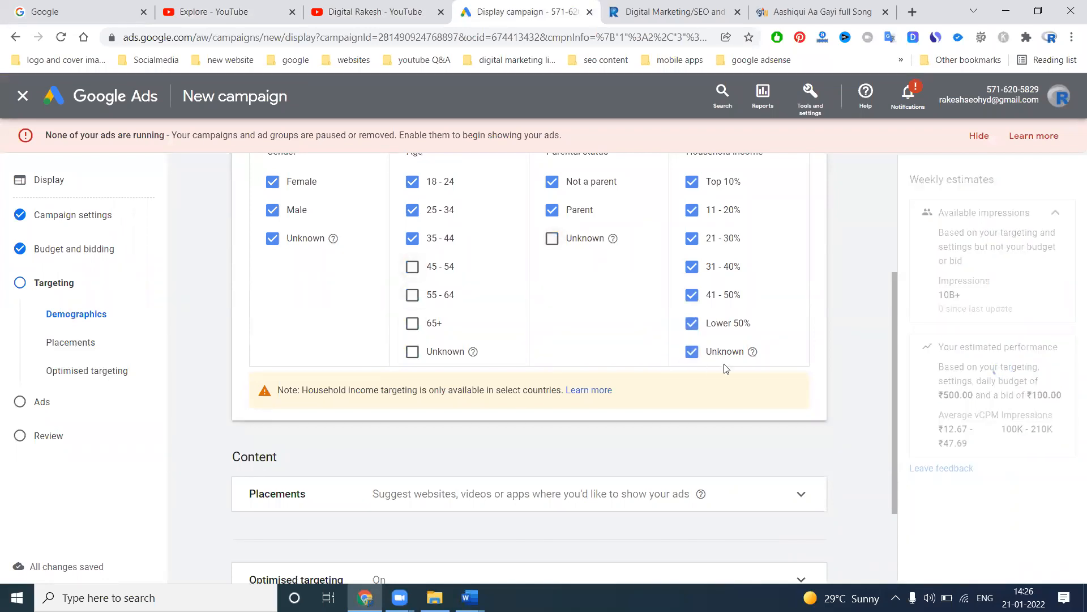
pyautogui.scroll(3, 736, 363)
pyautogui.click(803, 195)
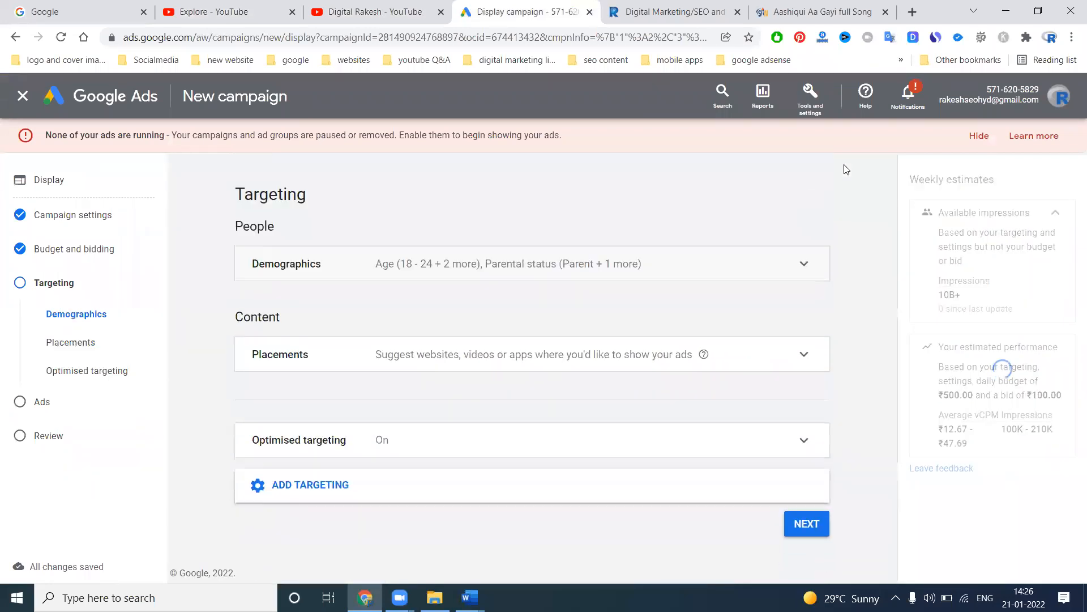
# Hide the inactive-ads alert and start a new responsive display ad in the campaign's Ads section
pyautogui.click(979, 135)
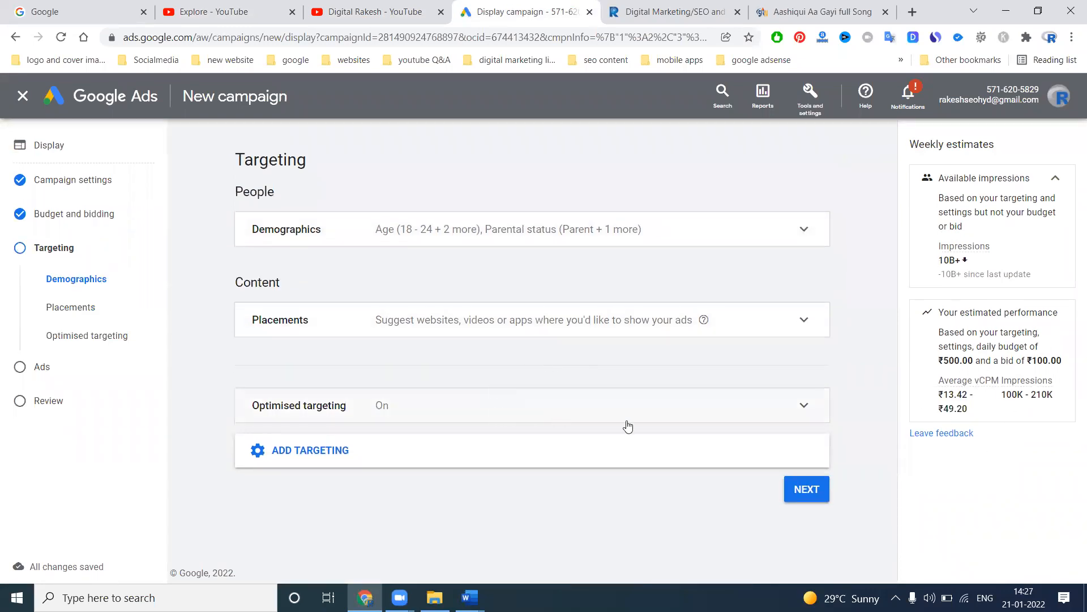
pyautogui.click(801, 498)
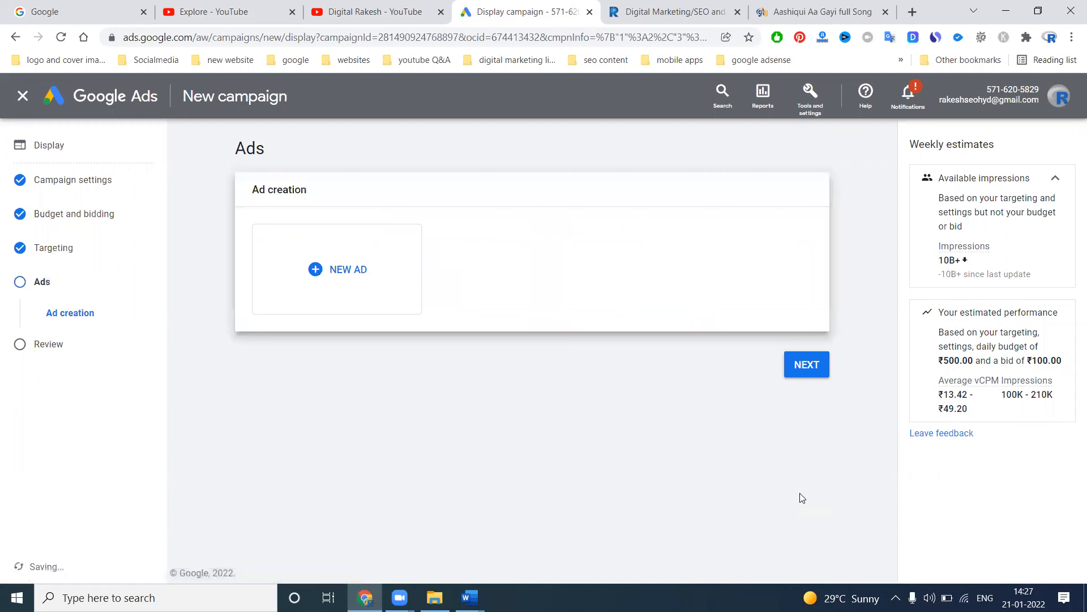
pyautogui.click(311, 270)
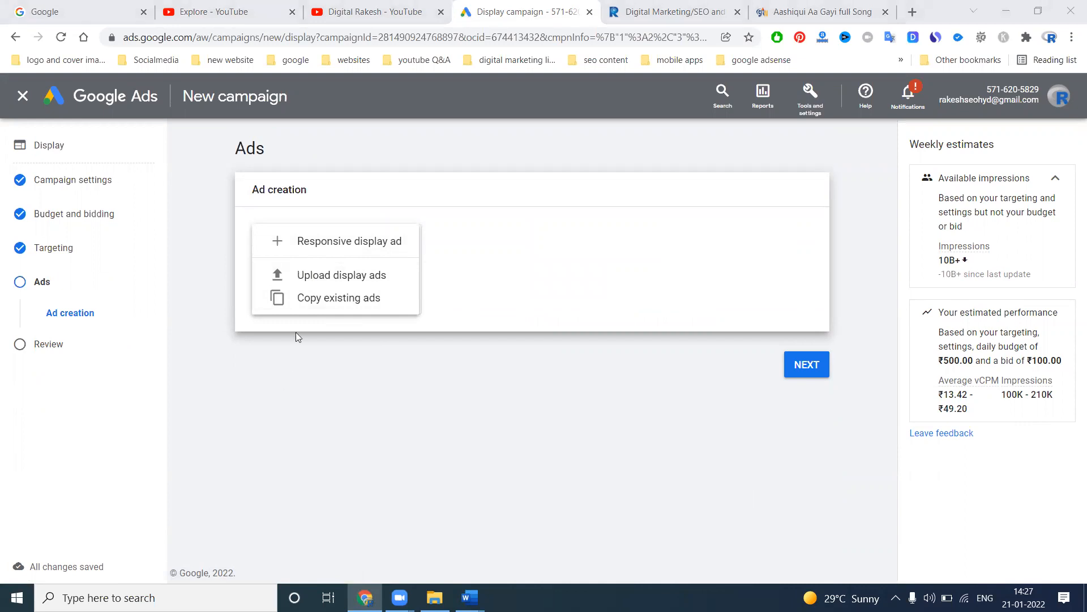
pyautogui.click(316, 242)
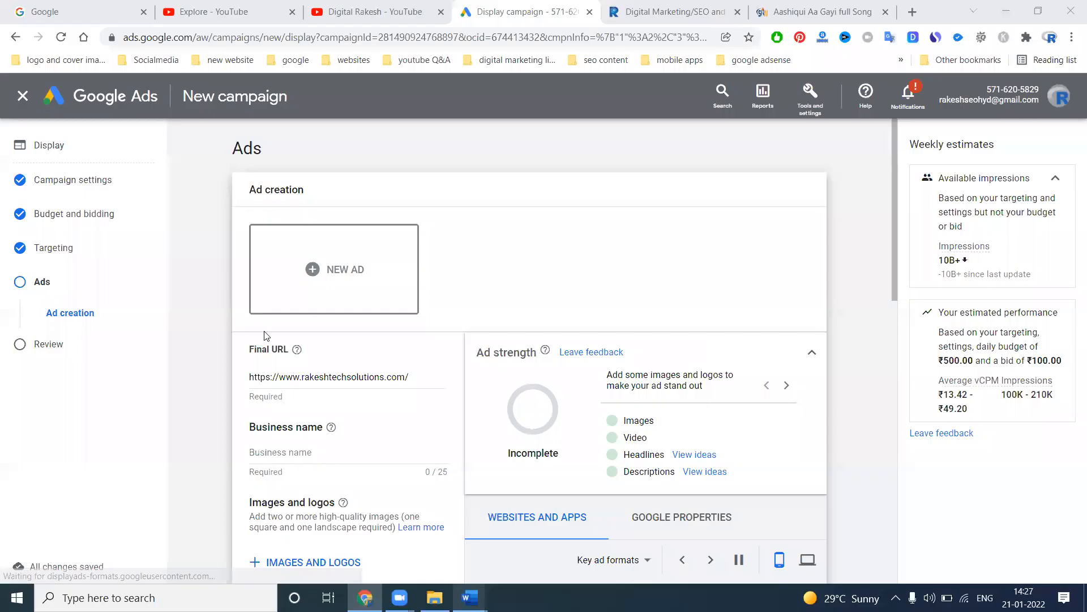
pyautogui.click(321, 153)
# Upload the 600 × 750 image from the Rakesh Tech Solutions folder on drive D: and use it in both crop ratios
pyautogui.scroll(-2, 321, 153)
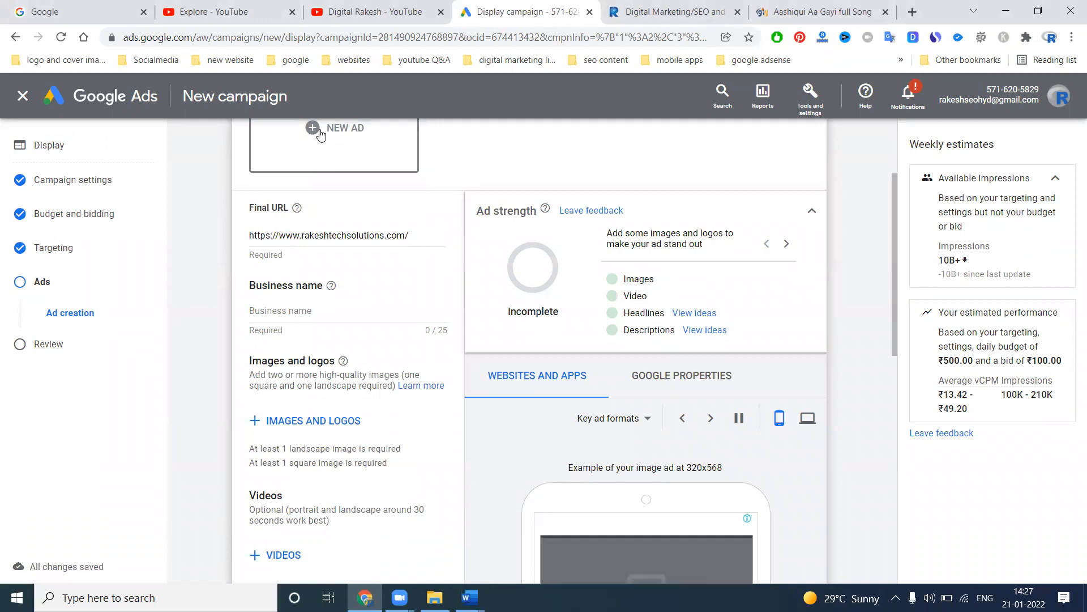
pyautogui.scroll(-1, 428, 294)
pyautogui.scroll(-1, 427, 296)
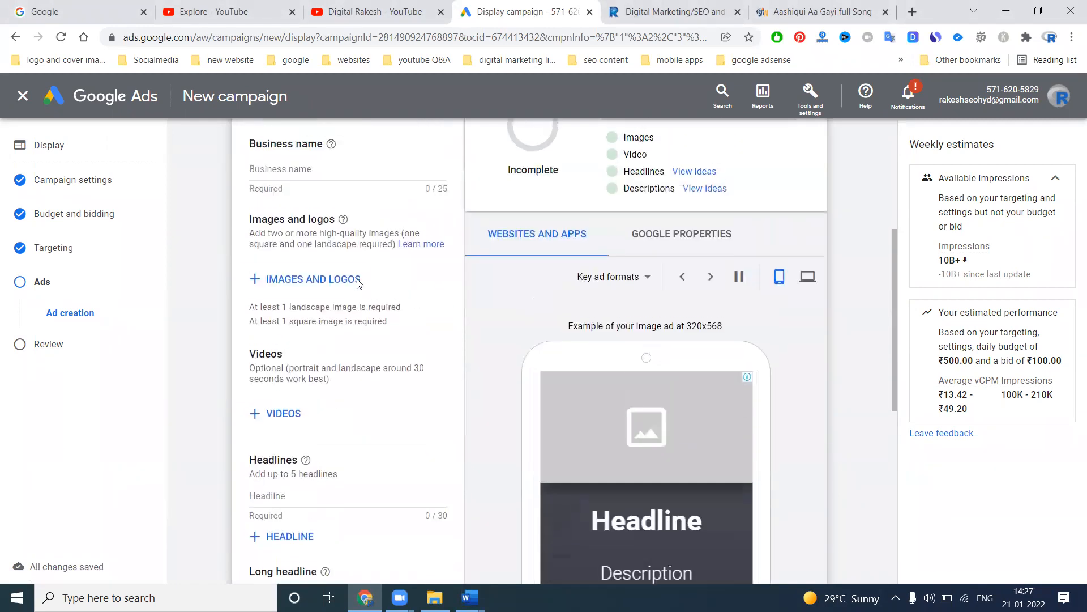
pyautogui.click(332, 284)
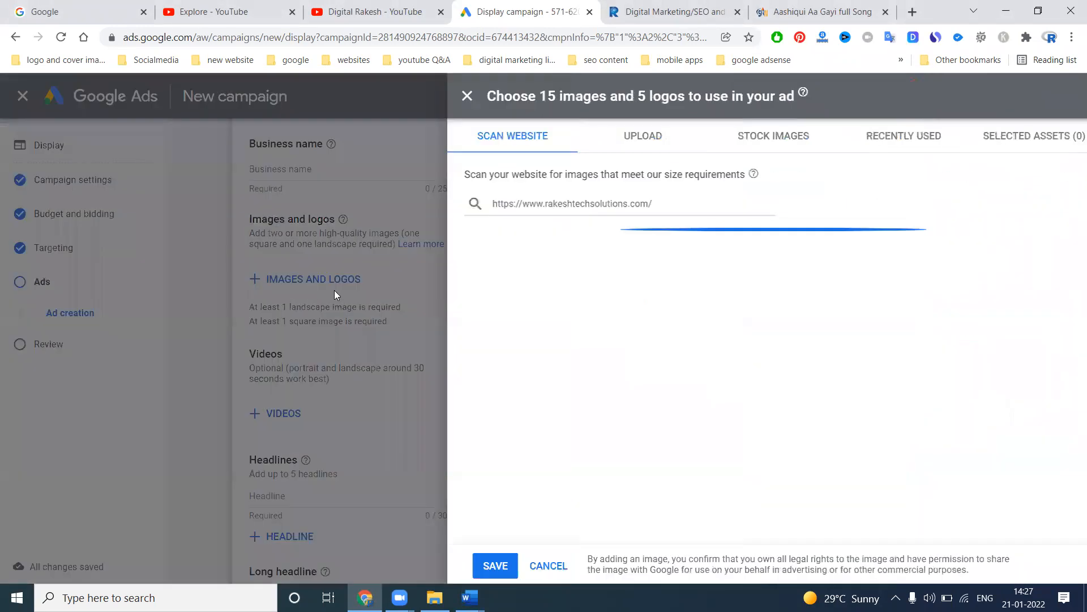
pyautogui.click(647, 149)
pyautogui.click(736, 391)
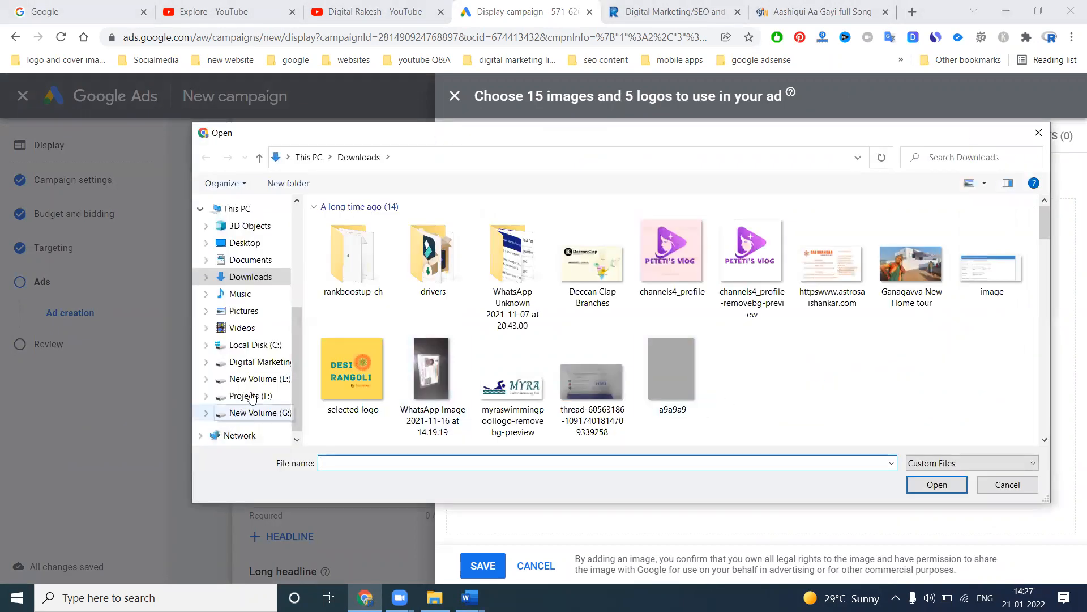
pyautogui.click(257, 360)
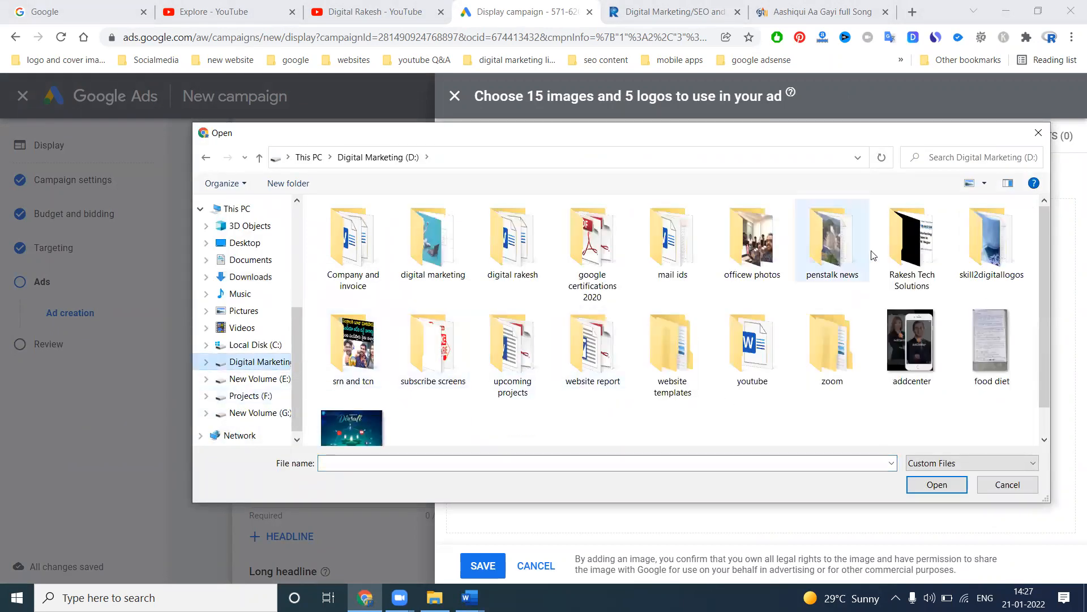
pyautogui.doubleClick(887, 240)
pyautogui.scroll(-3, 940, 255)
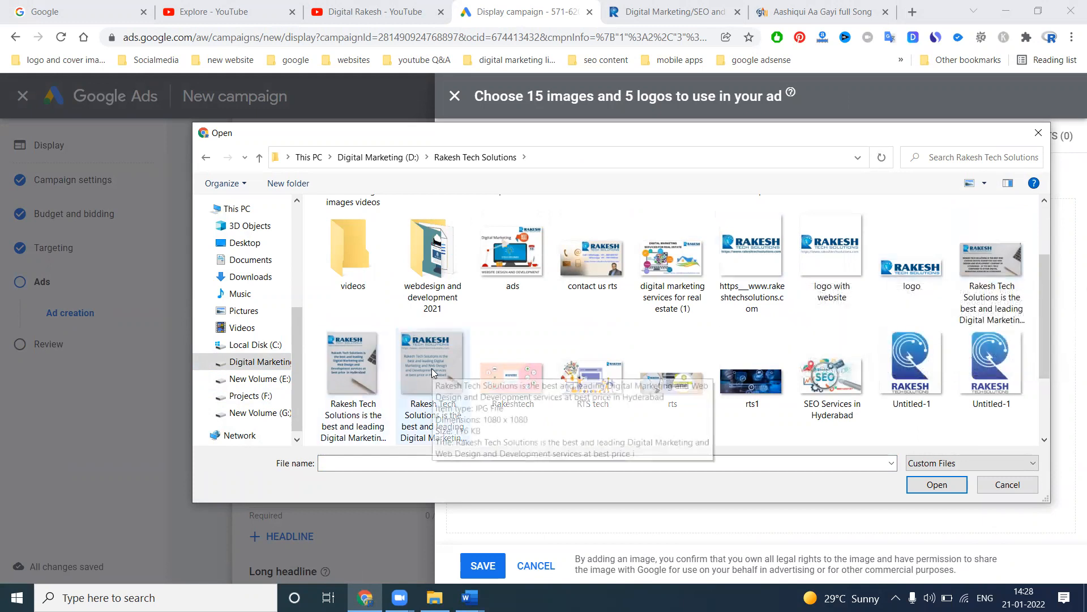
pyautogui.doubleClick(355, 369)
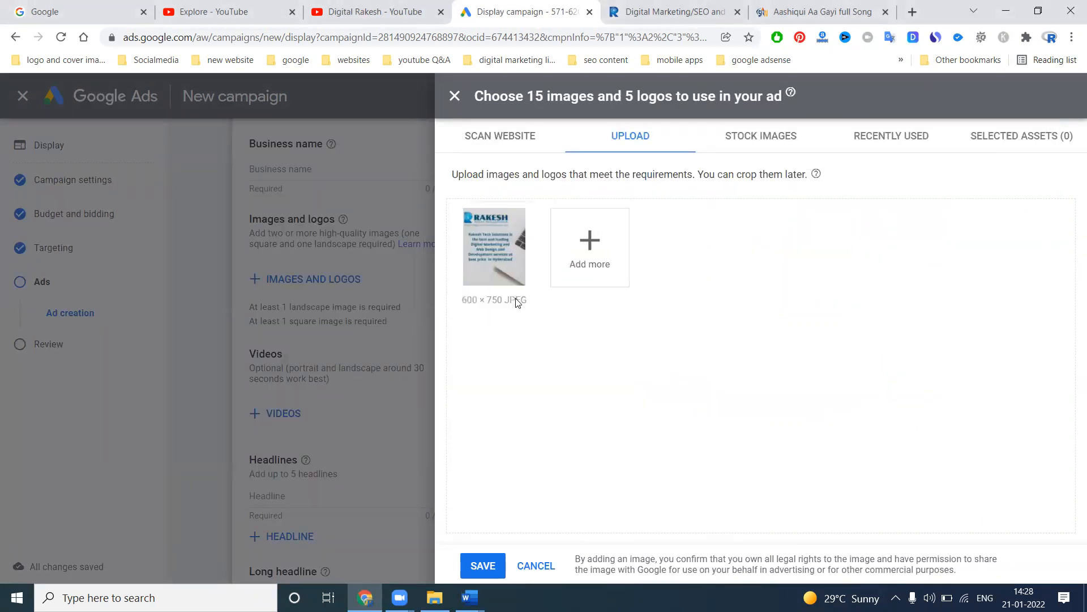
pyautogui.click(514, 301)
pyautogui.click(491, 565)
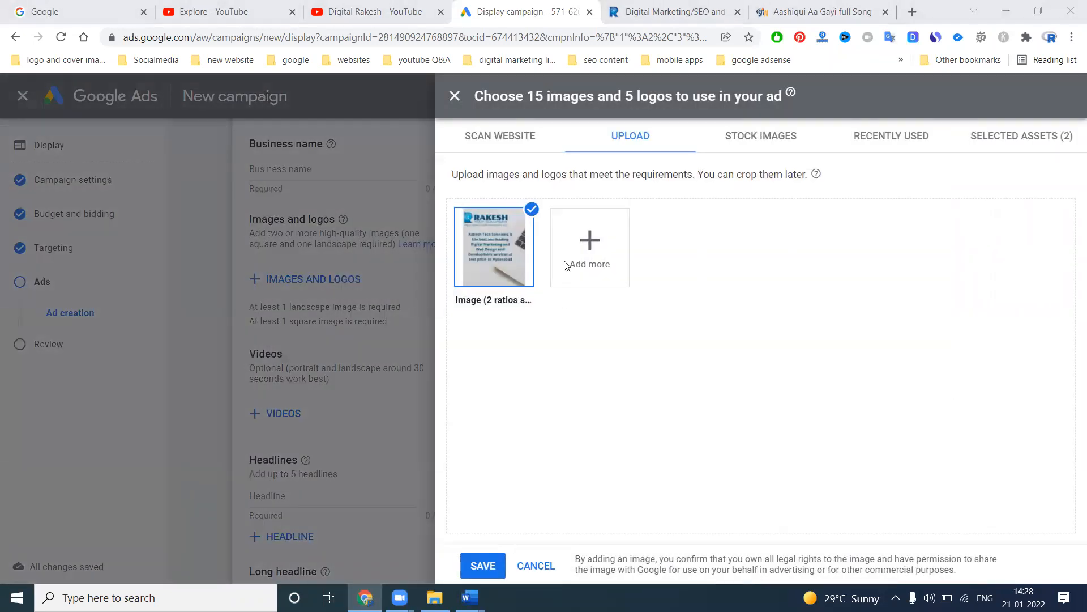
# Upload the 1200 × 627 and 1080 × 1080 Rakesh Tech Solutions images from the same folder
pyautogui.click(565, 265)
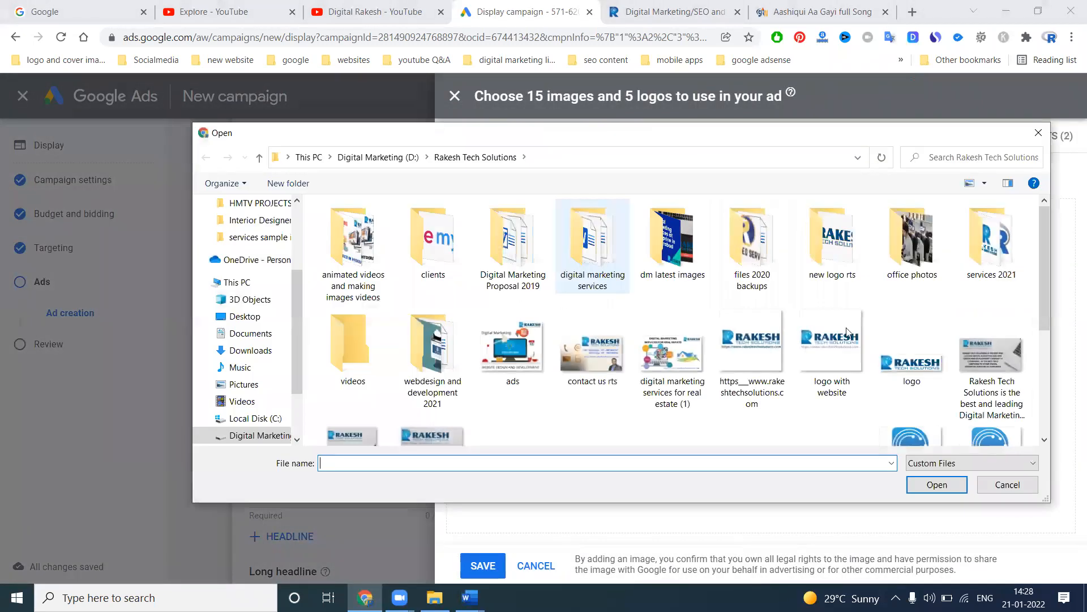
pyautogui.doubleClick(970, 363)
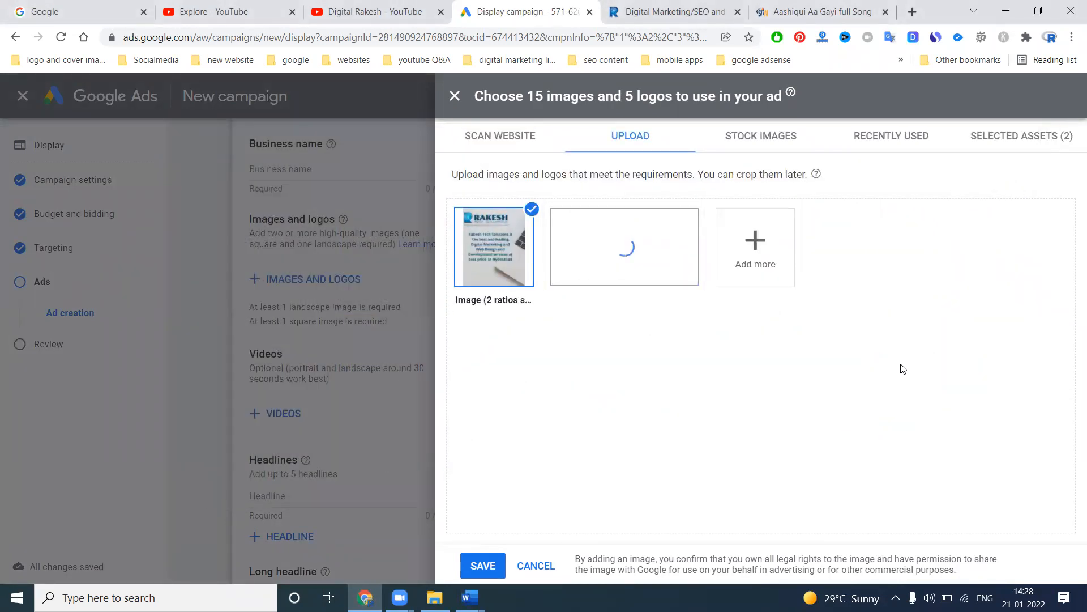
pyautogui.click(732, 255)
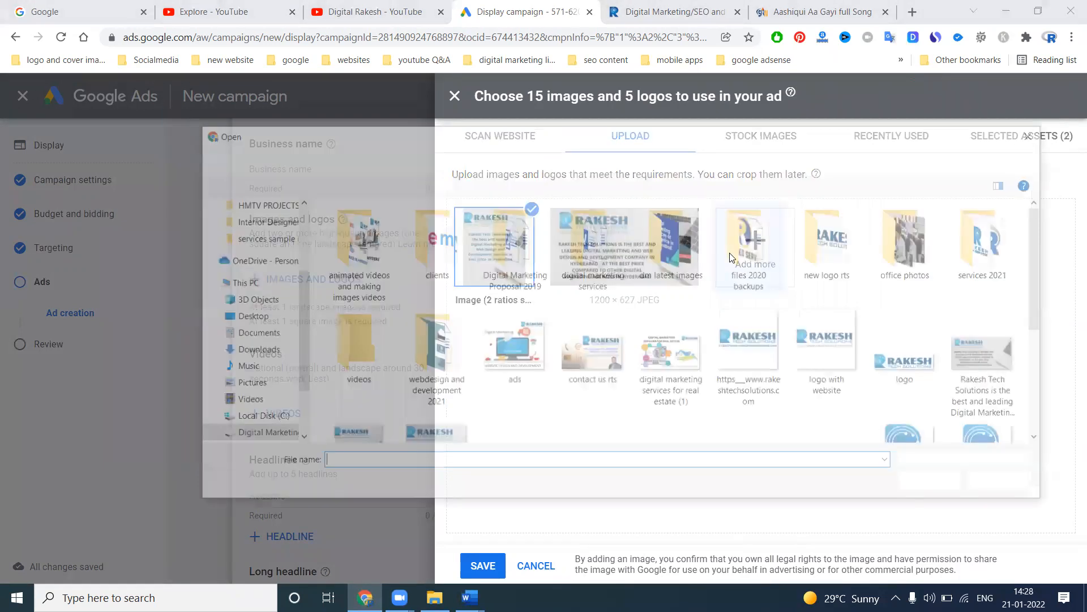
pyautogui.scroll(-3, 543, 391)
pyautogui.doubleClick(423, 264)
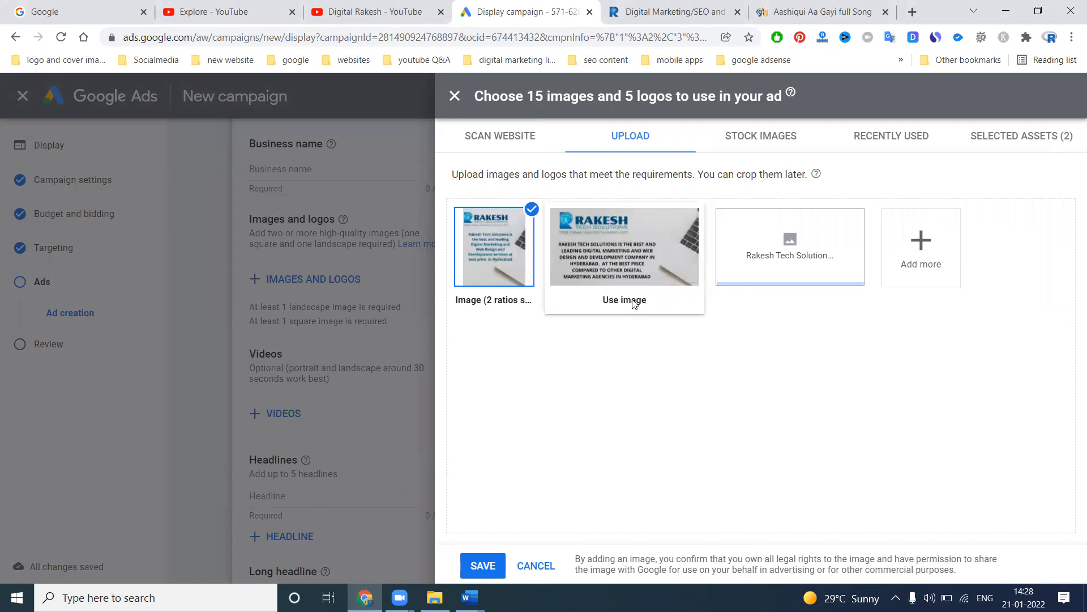
# Use the 1200 × 627 image in the ad with both the 1.91:1 and 1:1 crops selected
pyautogui.click(626, 300)
pyautogui.click(664, 512)
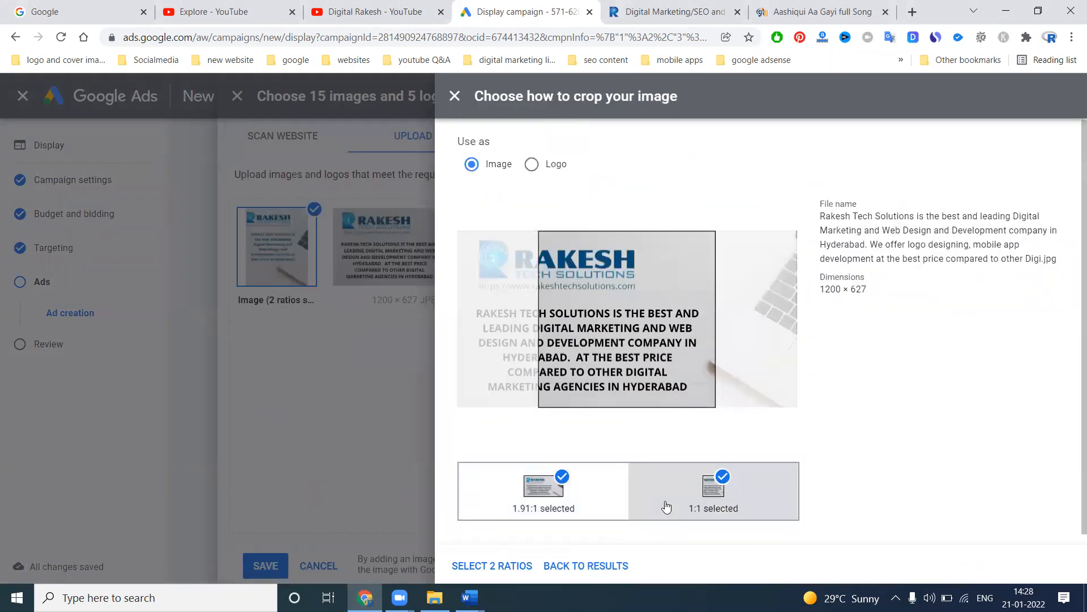
pyautogui.click(516, 564)
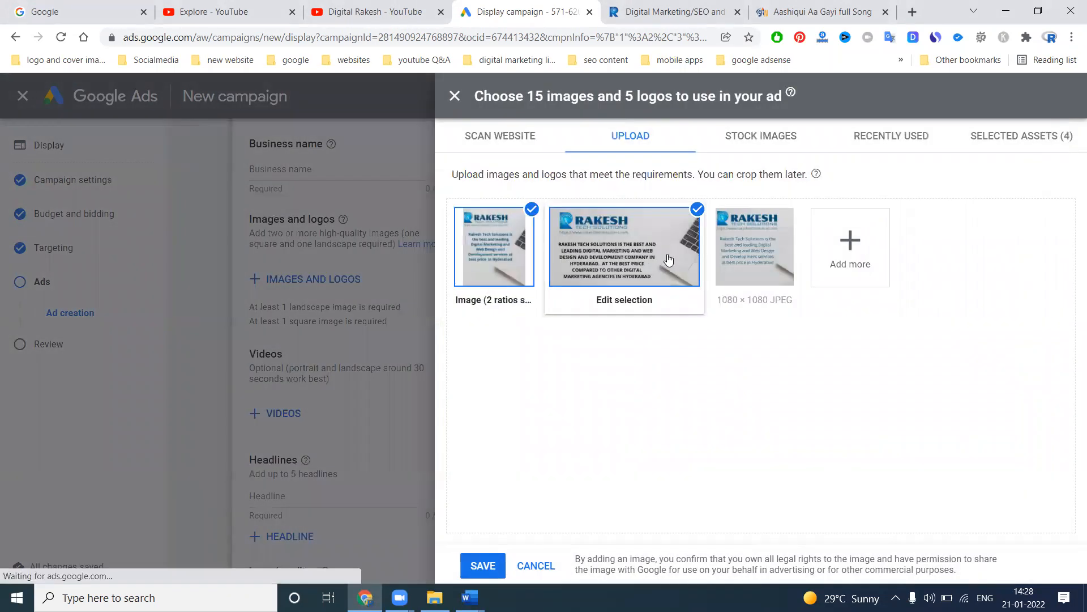
# Edit the 1200 × 627 image's crop selection to leave out 1:1 and keep only the 1.91:1 ratio
pyautogui.click(631, 260)
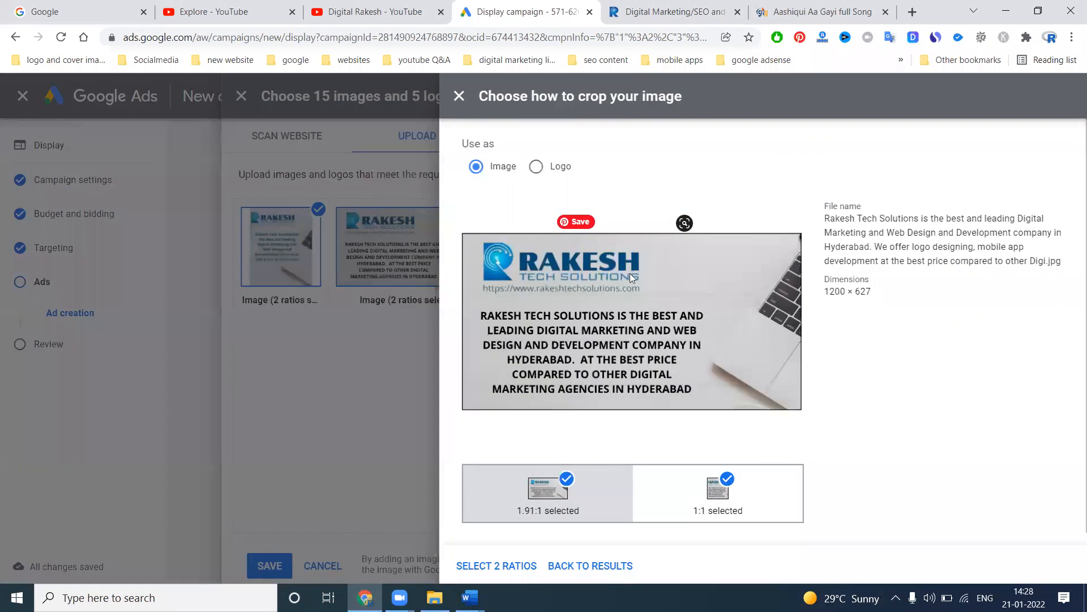
pyautogui.click(686, 498)
pyautogui.click(575, 498)
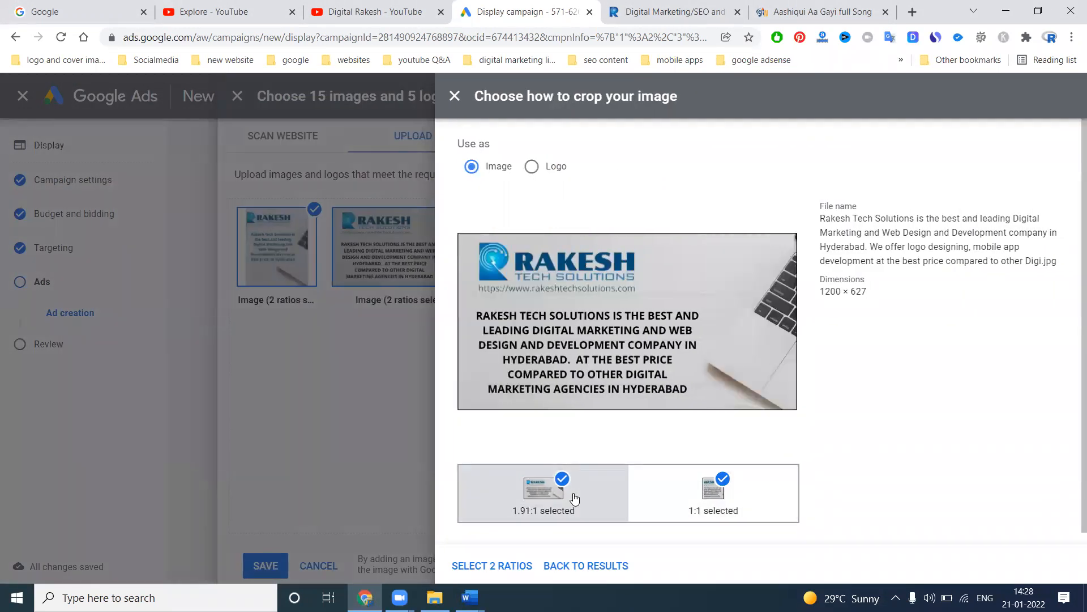
pyautogui.click(713, 498)
pyautogui.click(722, 480)
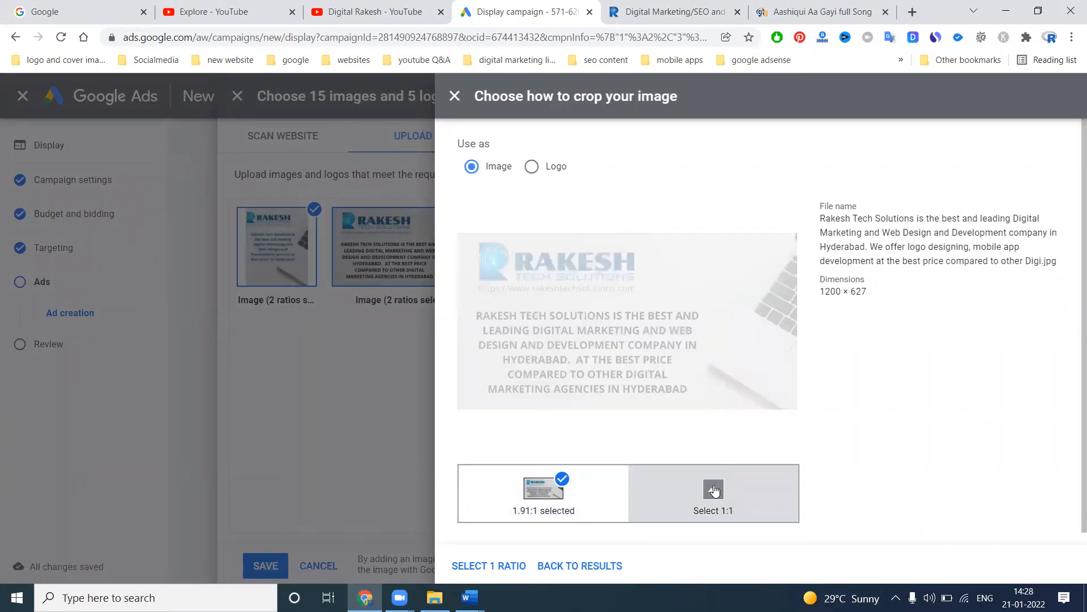
pyautogui.click(560, 501)
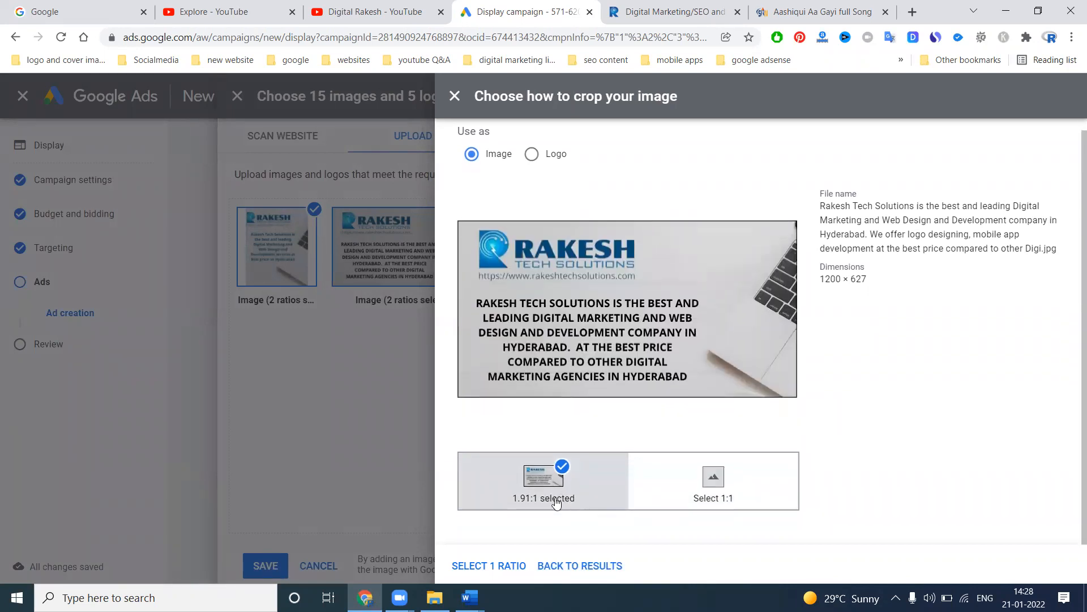
pyautogui.click(502, 565)
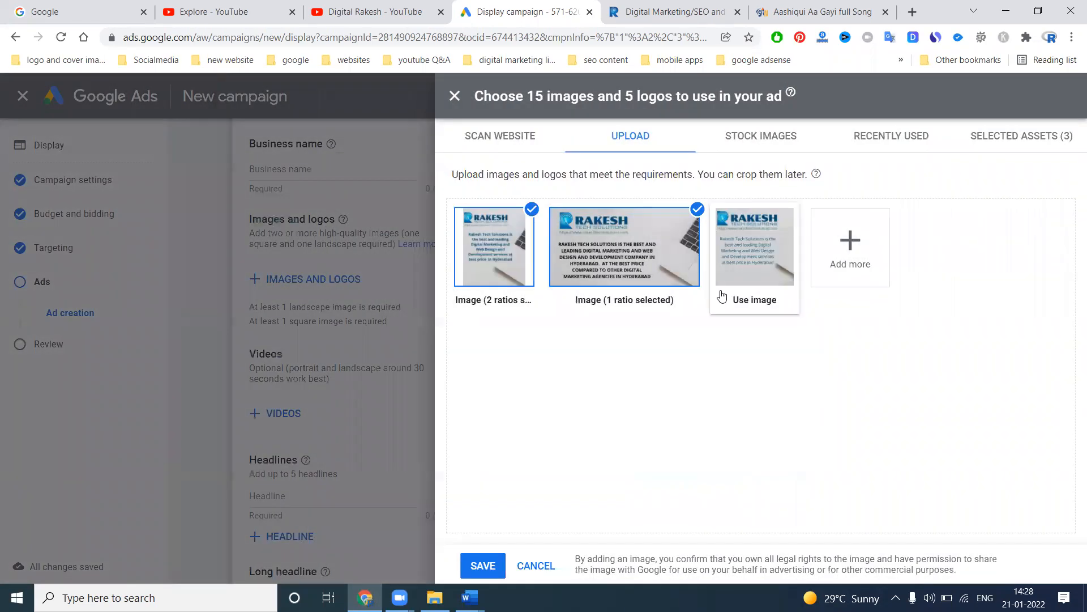
# Use the 1080 × 1080 image in the ad with only the 1:1 ratio, leaving out the 1.91:1 crop
pyautogui.click(721, 290)
pyautogui.click(587, 486)
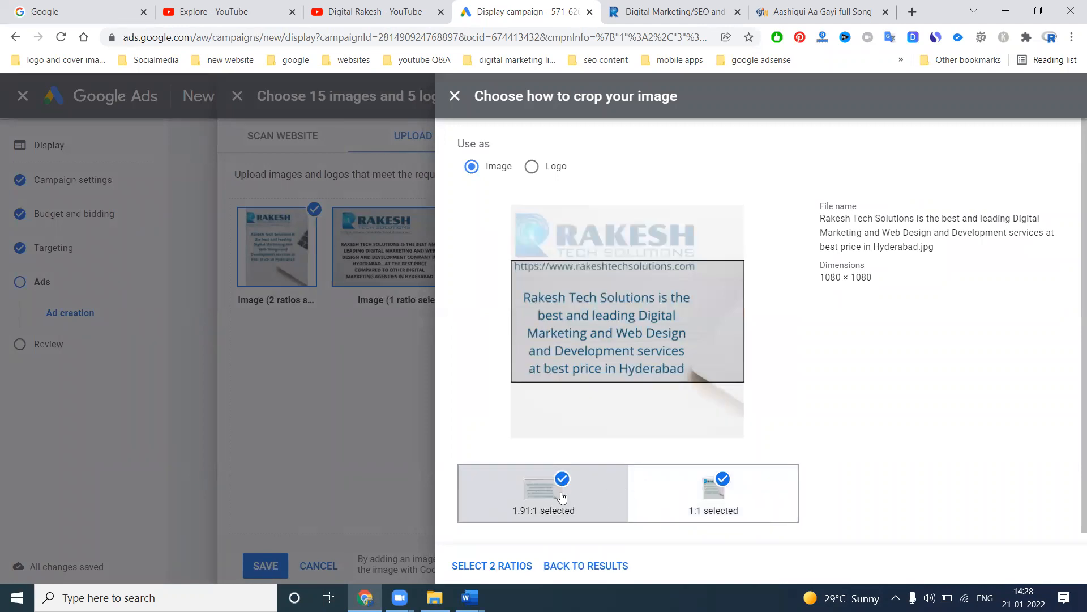
pyautogui.click(560, 481)
pyautogui.scroll(-1, 565, 513)
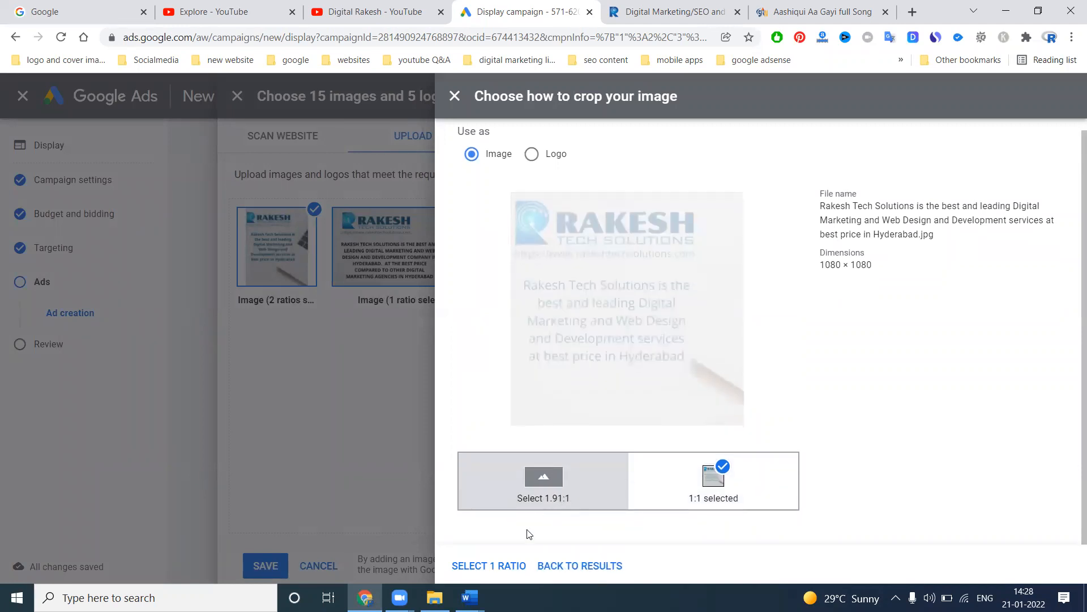
pyautogui.click(702, 484)
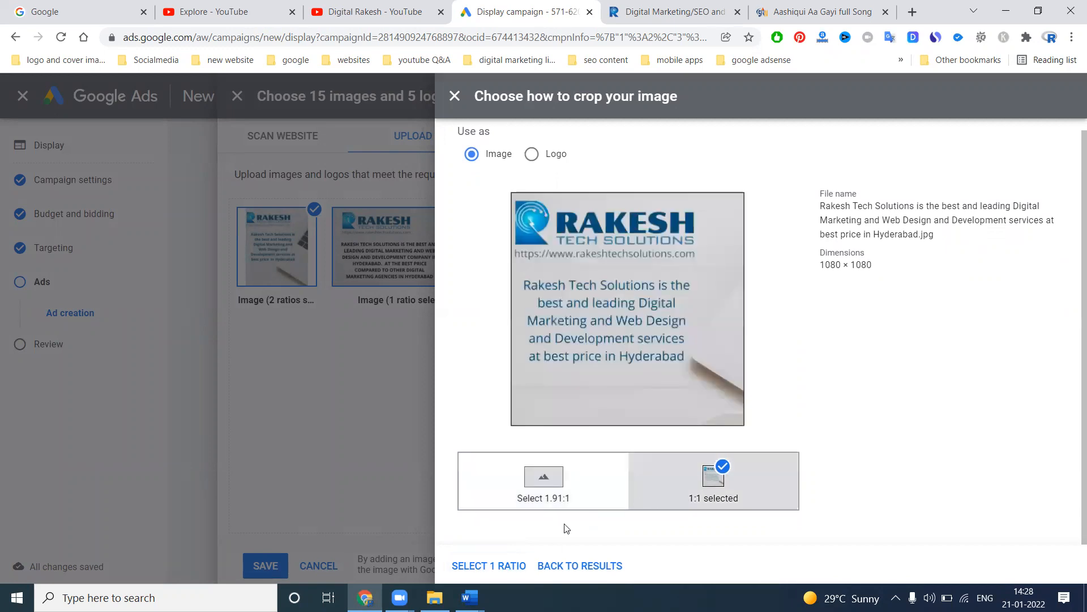
pyautogui.click(496, 565)
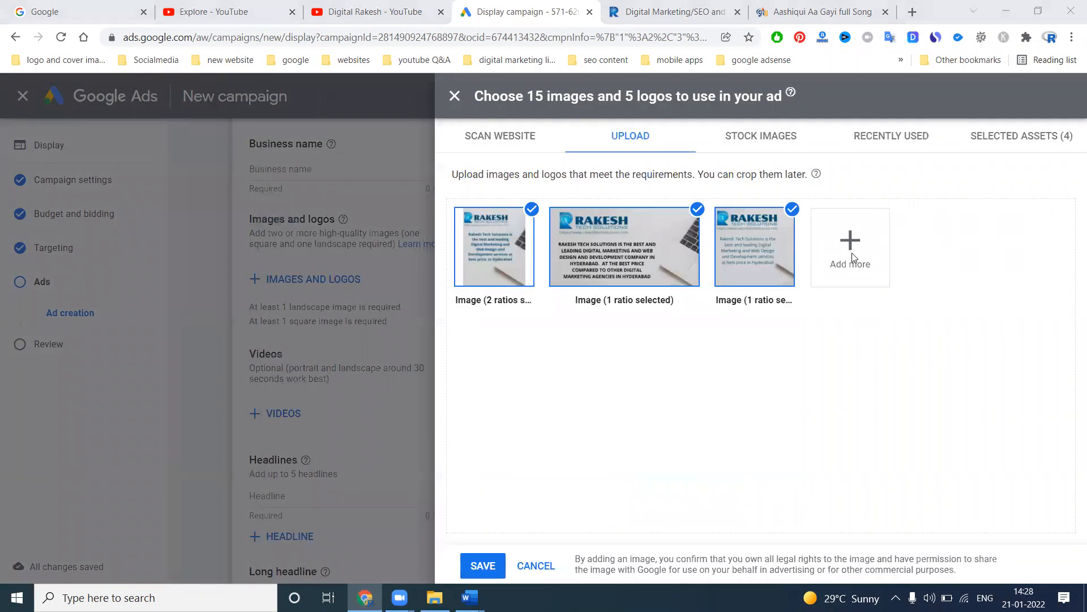
# Upload the https___www.rakeshtechsolutions.com image, use it in the 1:1 ratio and save the ad's image selection
pyautogui.click(851, 253)
pyautogui.click(768, 350)
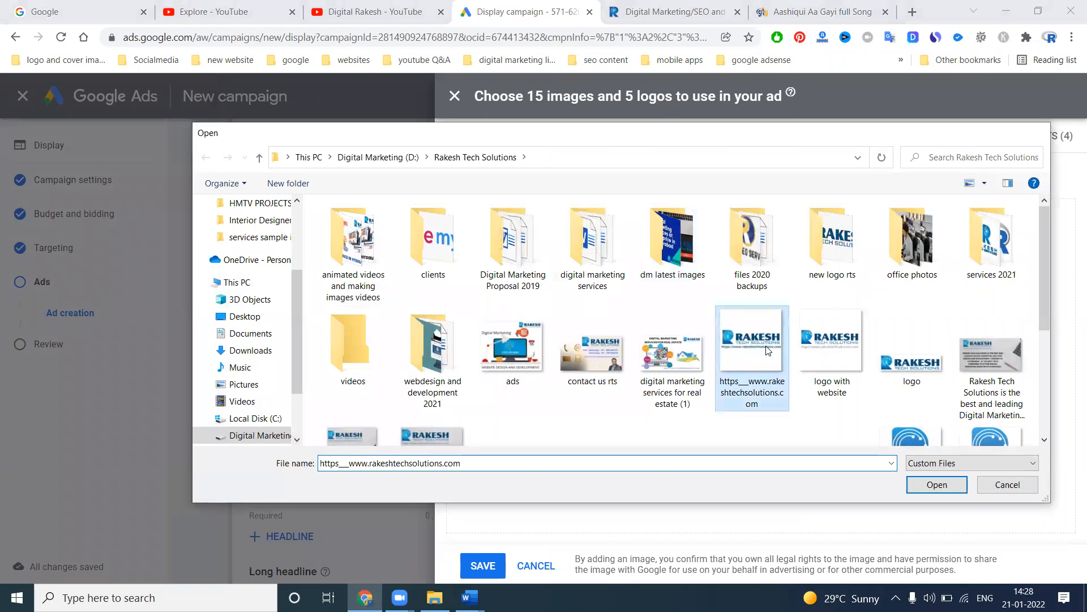
pyautogui.doubleClick(768, 351)
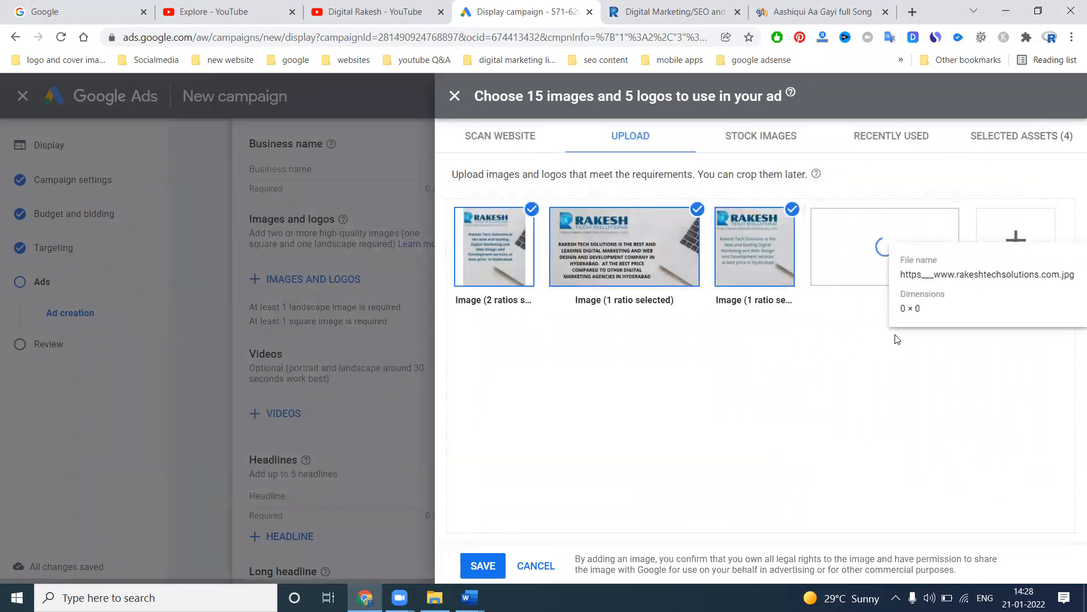
pyautogui.click(866, 300)
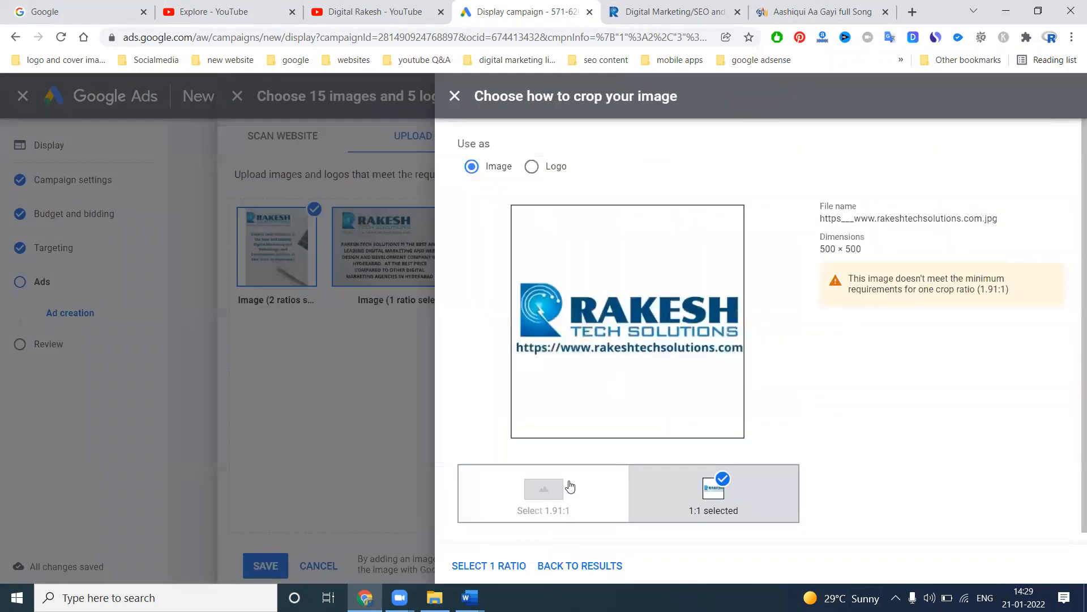
pyautogui.click(504, 565)
pyautogui.click(490, 555)
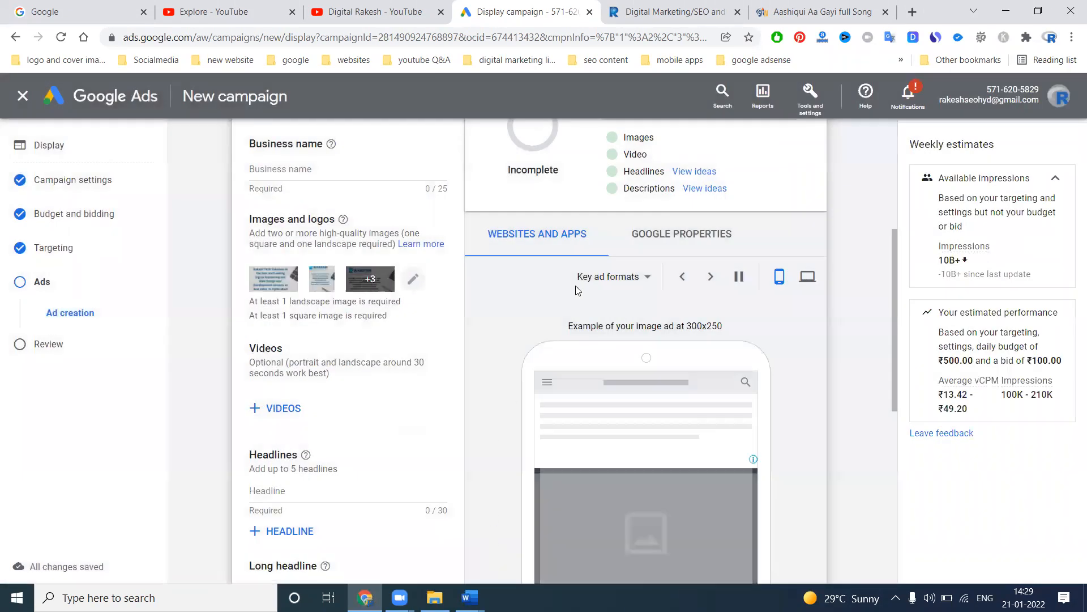
# Examine the mobile ad preview in the key, image, text and native ad formats
pyautogui.scroll(-4, 577, 288)
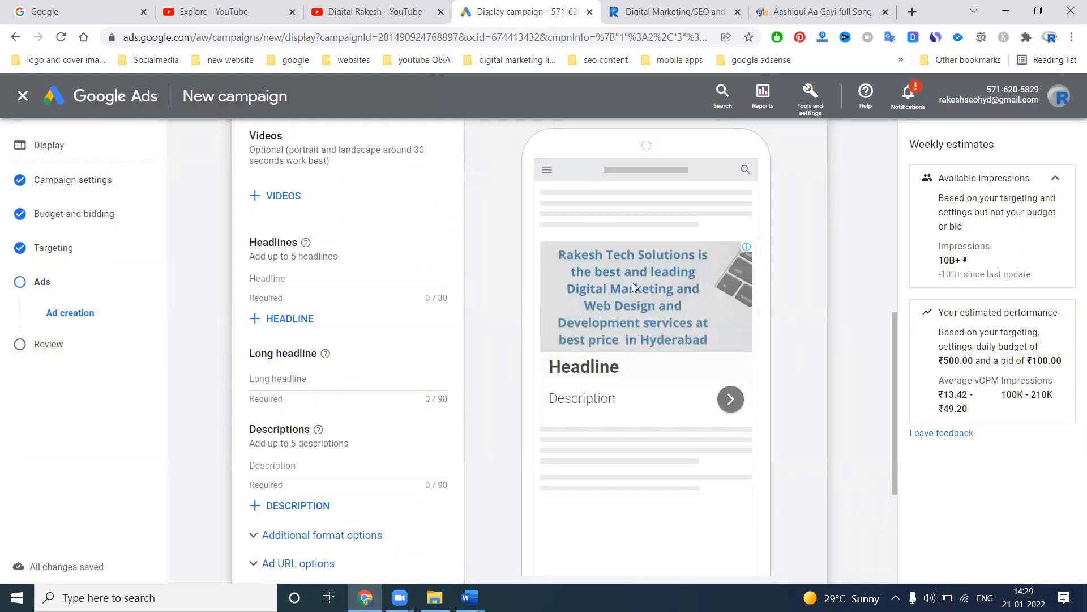
pyautogui.scroll(9, 633, 286)
pyautogui.scroll(-4, 637, 285)
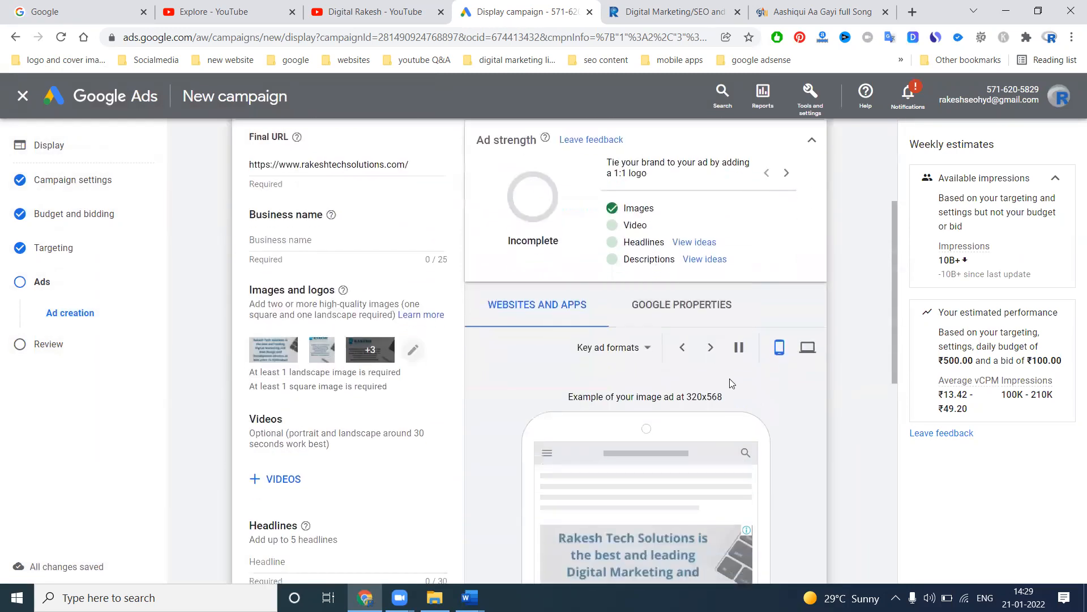
pyautogui.click(648, 347)
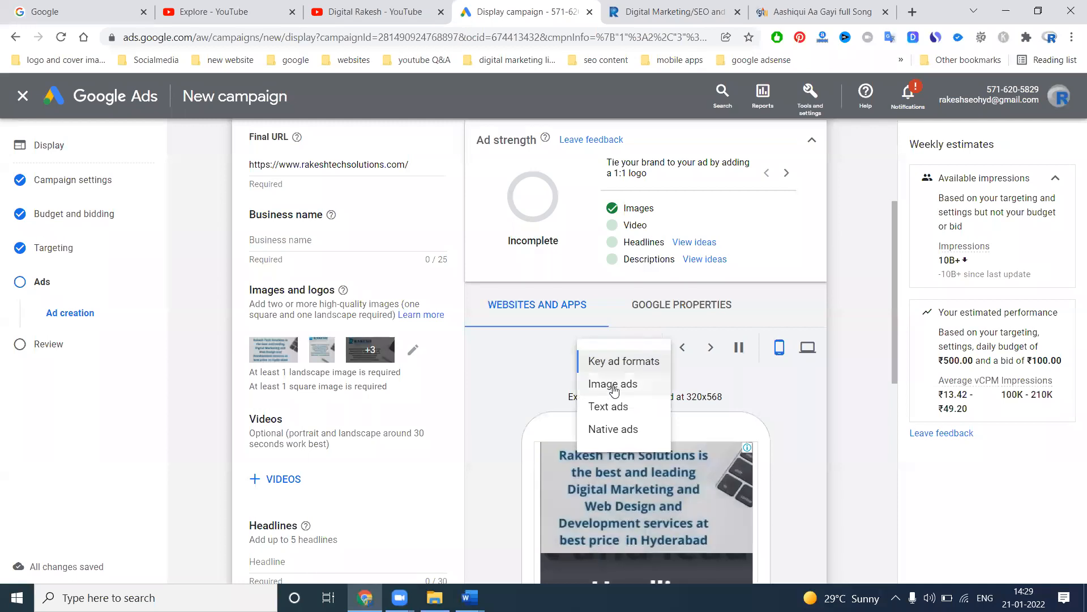
pyautogui.click(613, 385)
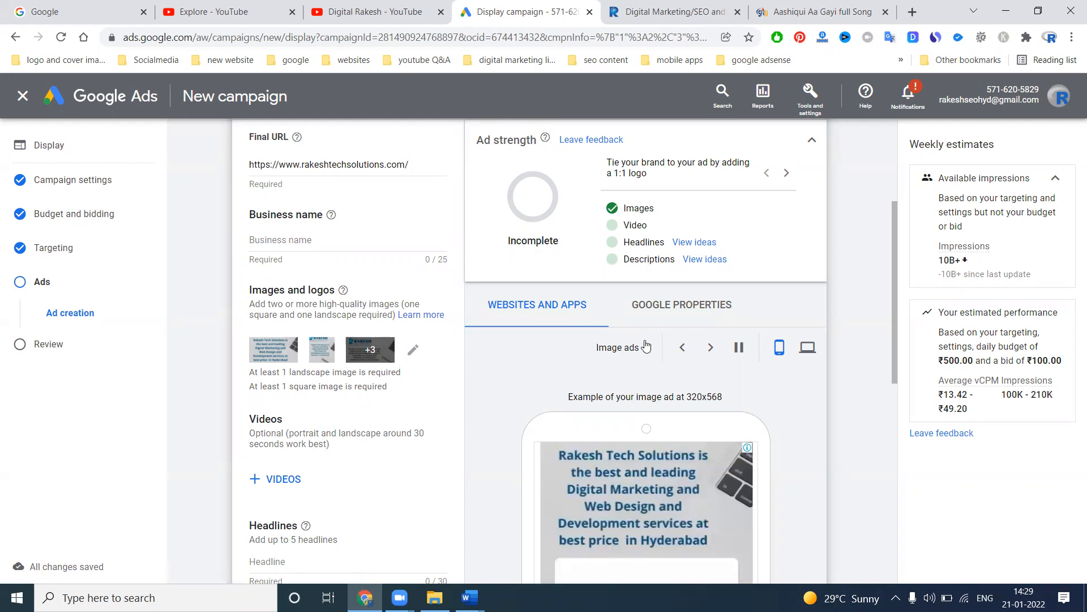
pyautogui.click(643, 348)
pyautogui.click(633, 402)
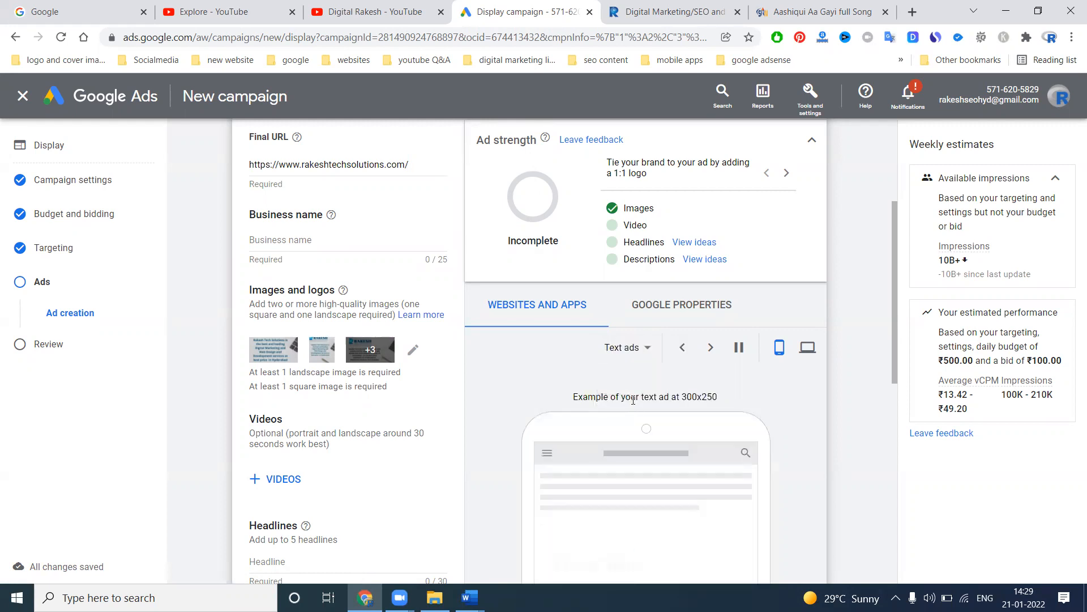
pyautogui.scroll(-5, 821, 369)
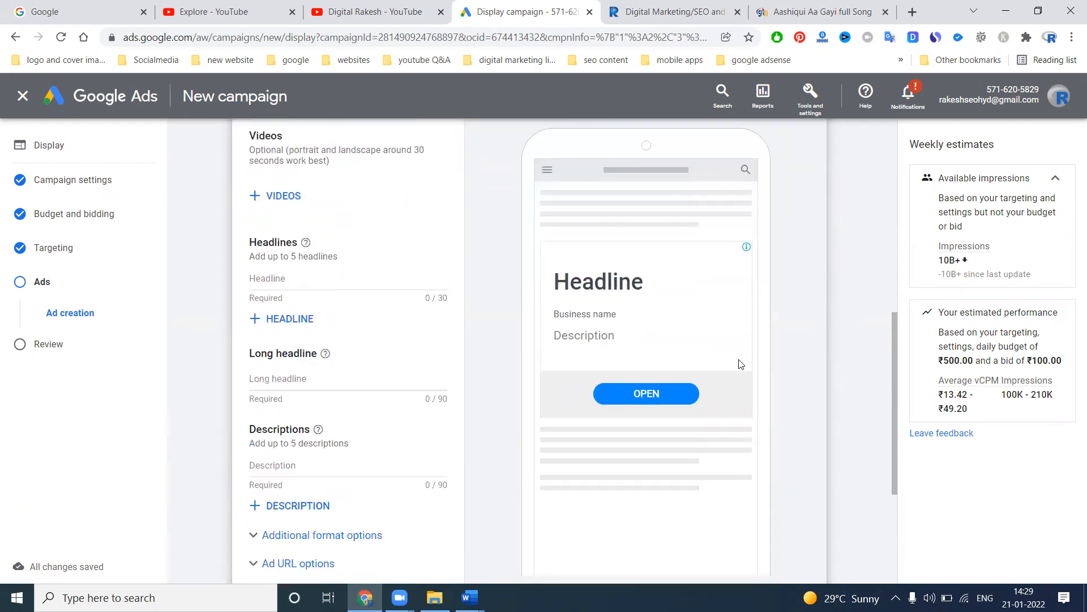
pyautogui.scroll(4, 740, 363)
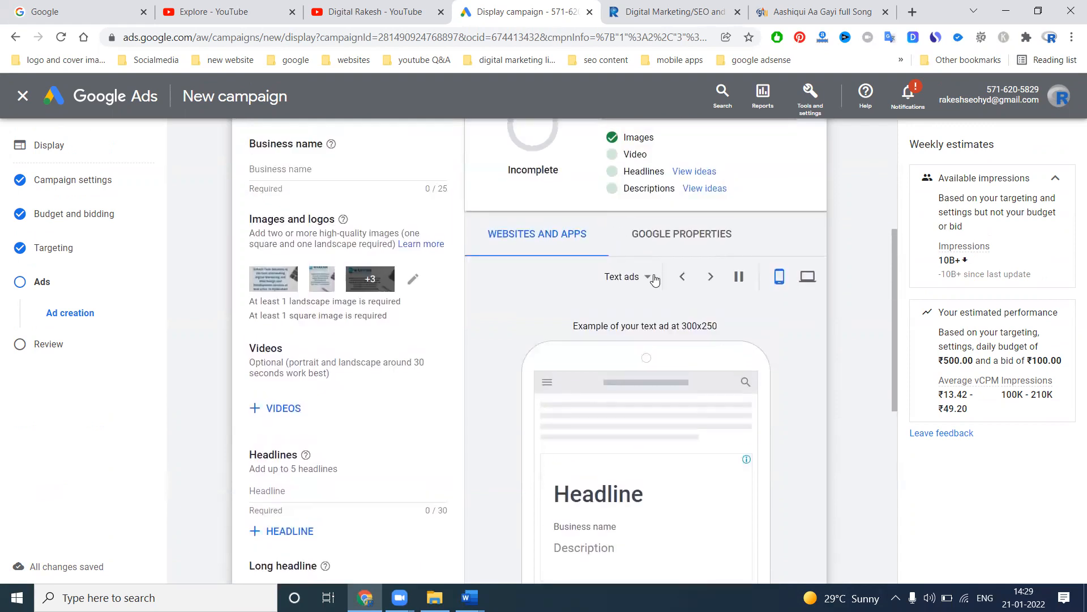
pyautogui.click(654, 280)
pyautogui.click(648, 358)
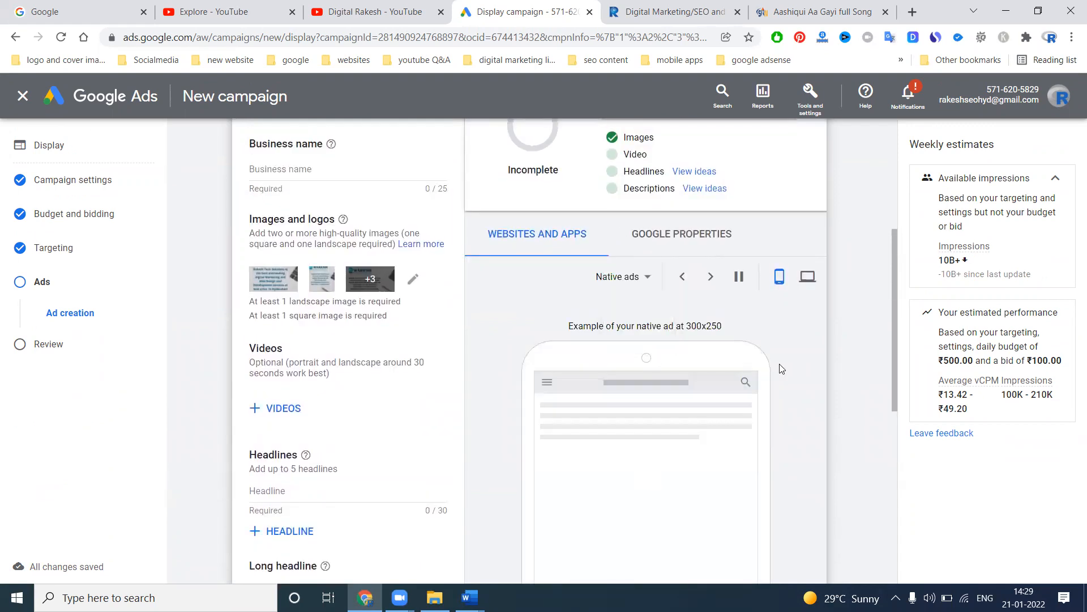
# Examine the native ad preview on mobile and desktop and the ad's preview on Google properties
pyautogui.scroll(-4, 782, 369)
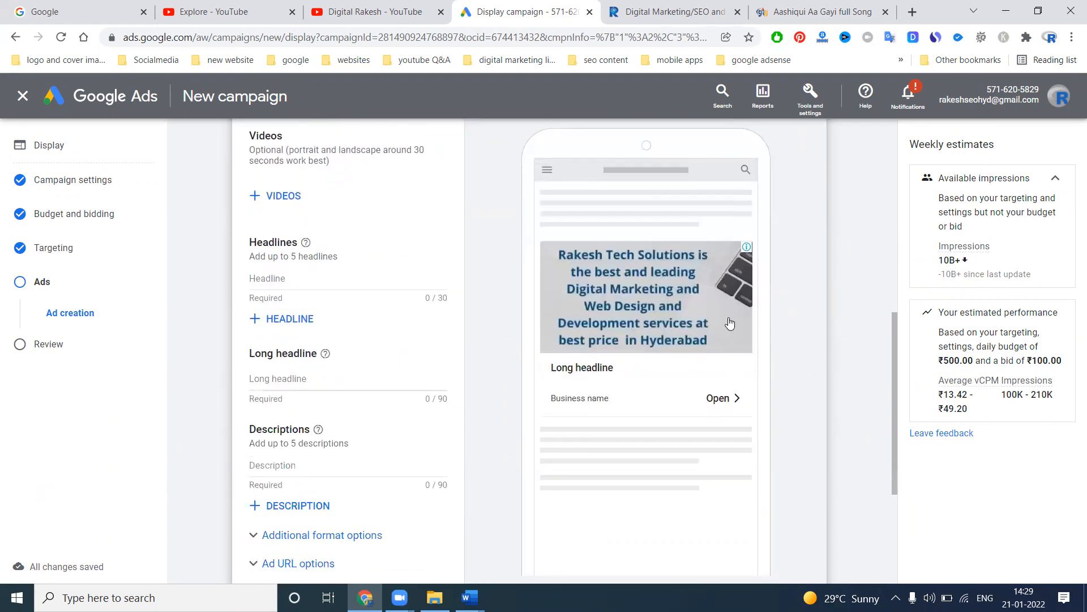
pyautogui.scroll(4, 740, 218)
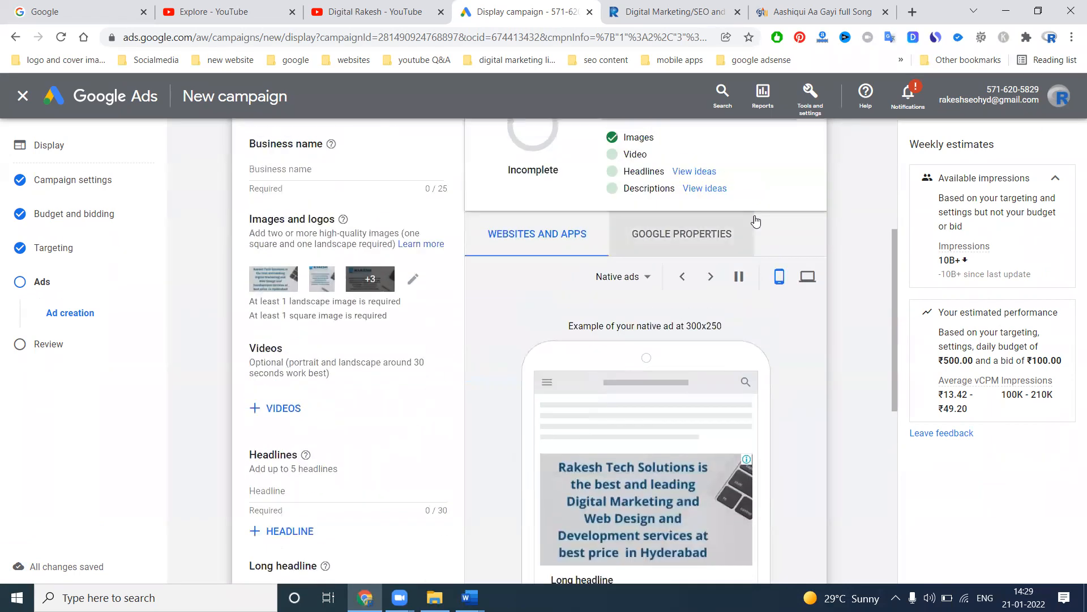
pyautogui.click(804, 276)
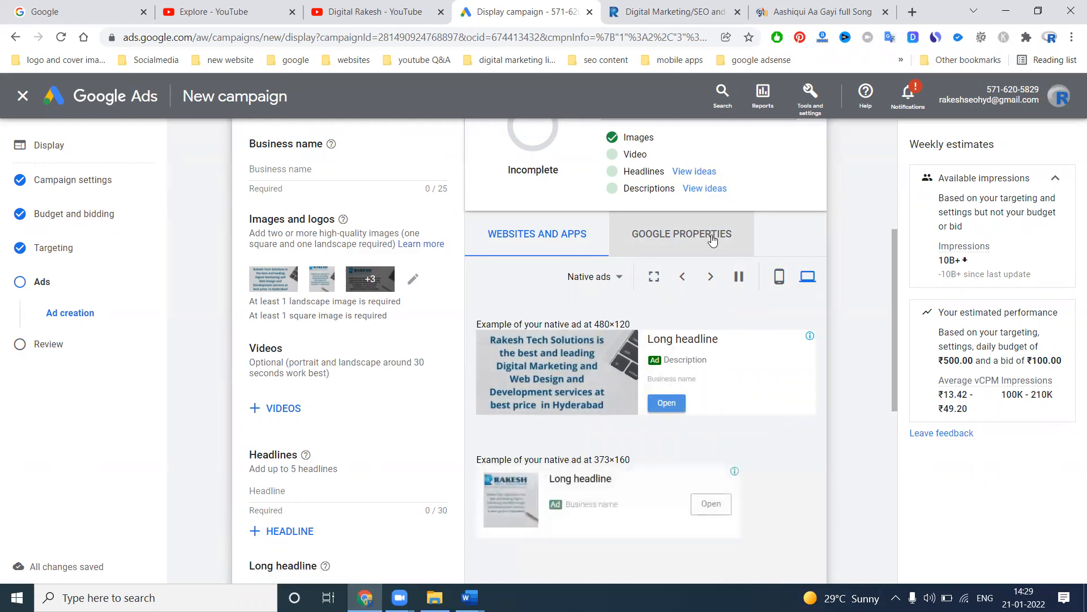
pyautogui.click(712, 239)
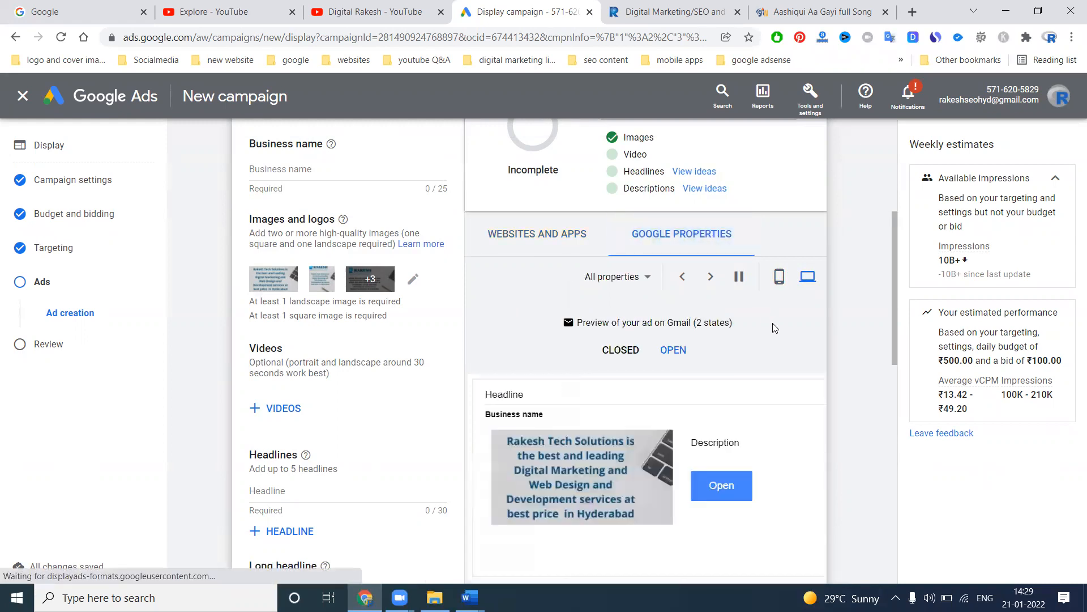
# Enter the long headline "Digital Marketing and Web Design and Development in Hyderabad", copying the service wording from the website's welcome paragraph
pyautogui.scroll(-3, 777, 333)
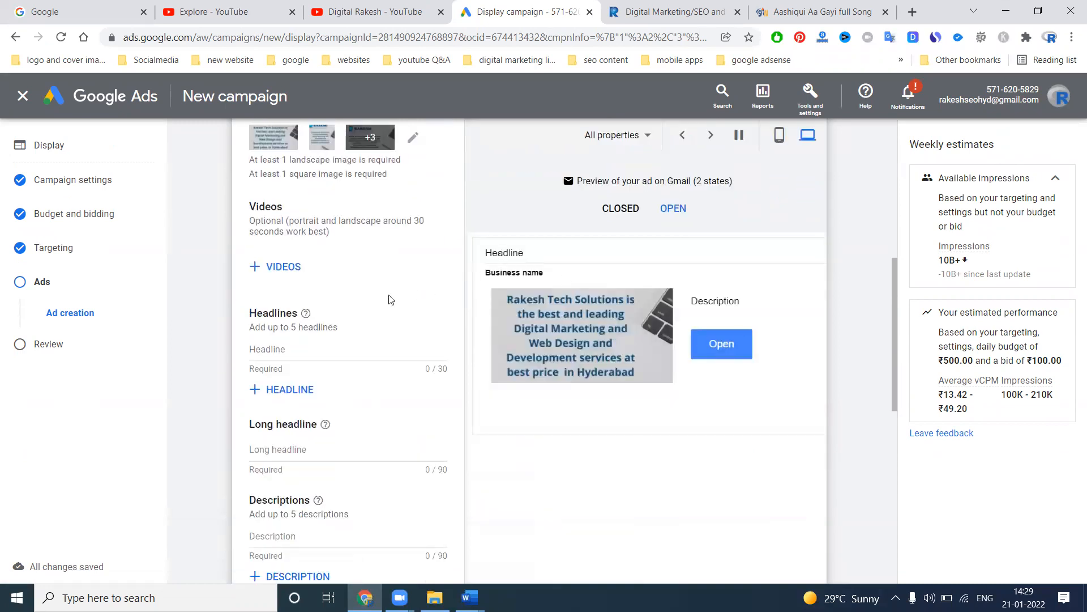
pyautogui.scroll(-2, 389, 299)
pyautogui.click(667, 6)
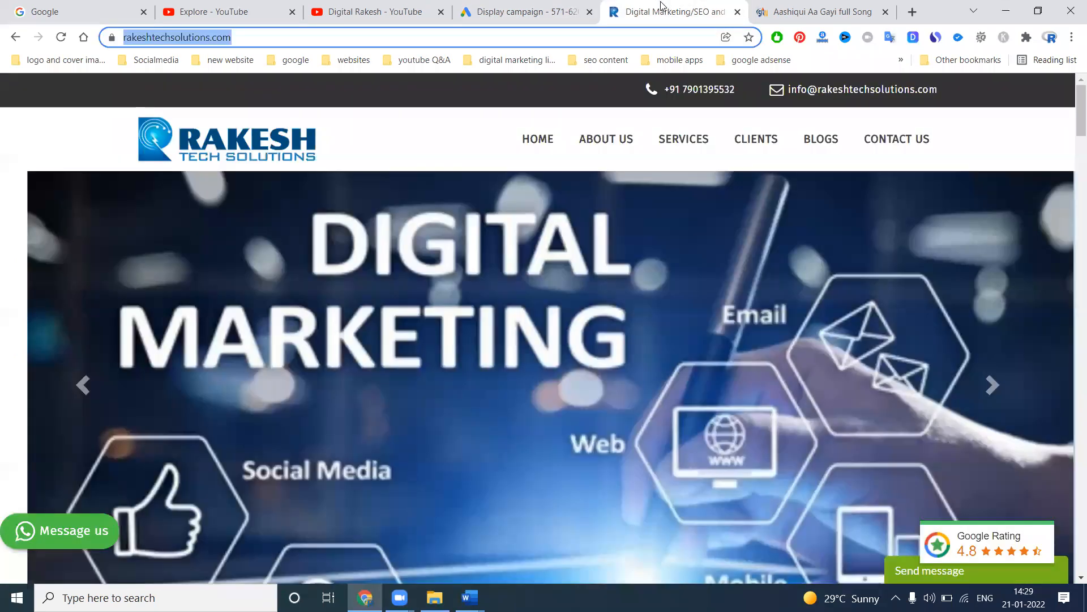
pyautogui.scroll(-8, 508, 251)
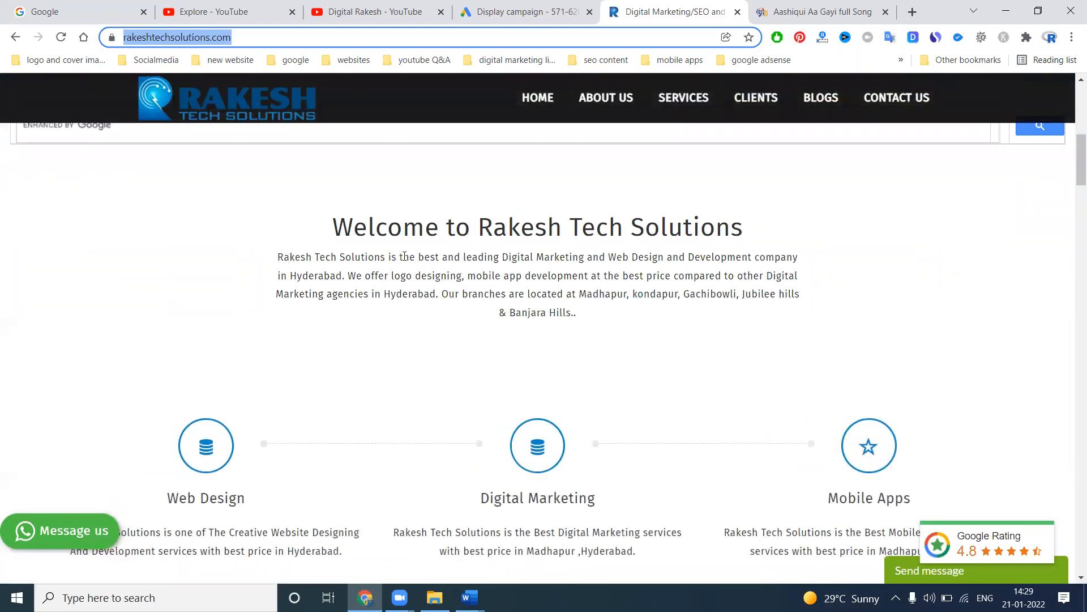
pyautogui.moveTo(502, 257); pyautogui.dragTo(750, 259)
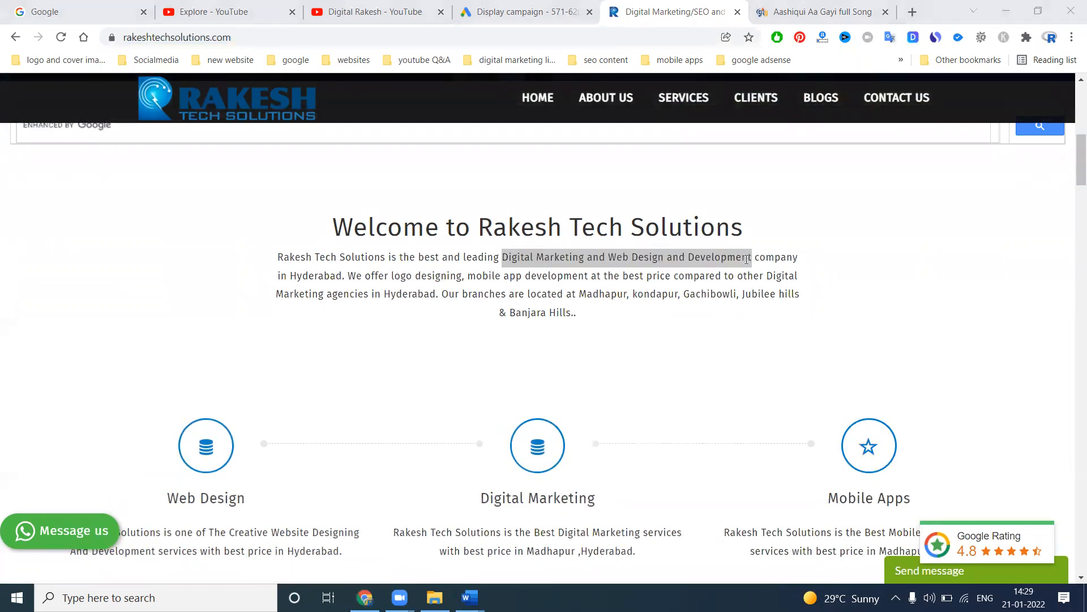
pyautogui.click(547, 4)
pyautogui.click(311, 320)
pyautogui.write('Digital Marketing and Web Design and Development')
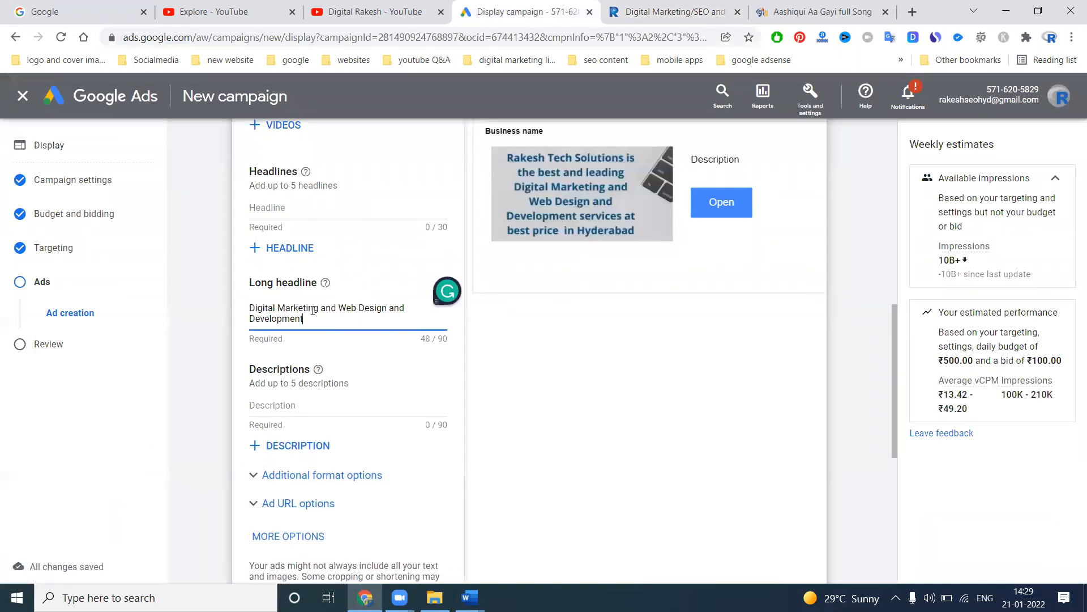
pyautogui.write('in Hy')
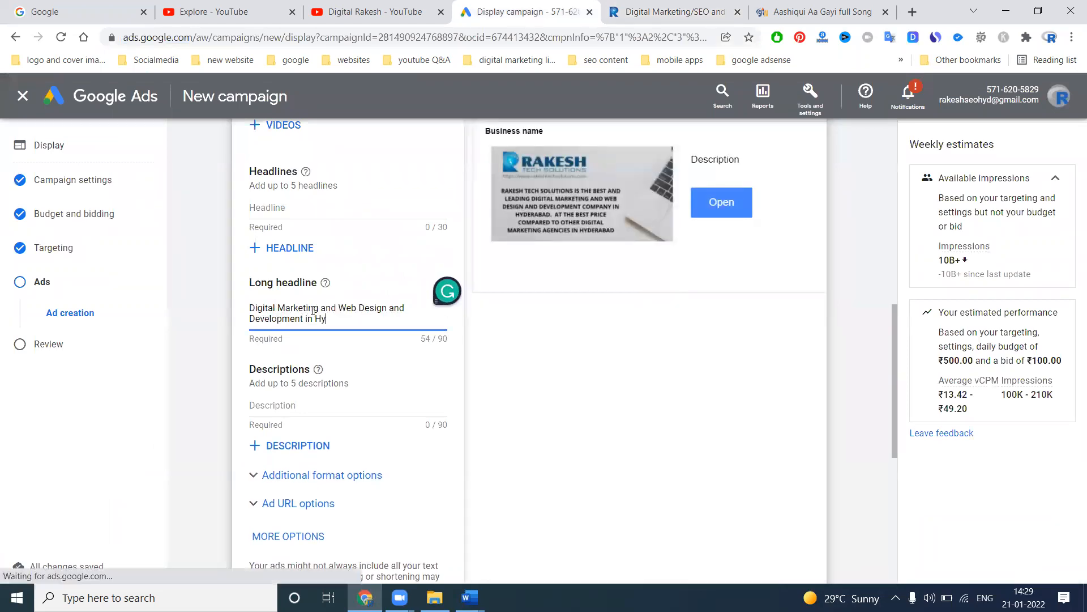
pyautogui.write('derabad')
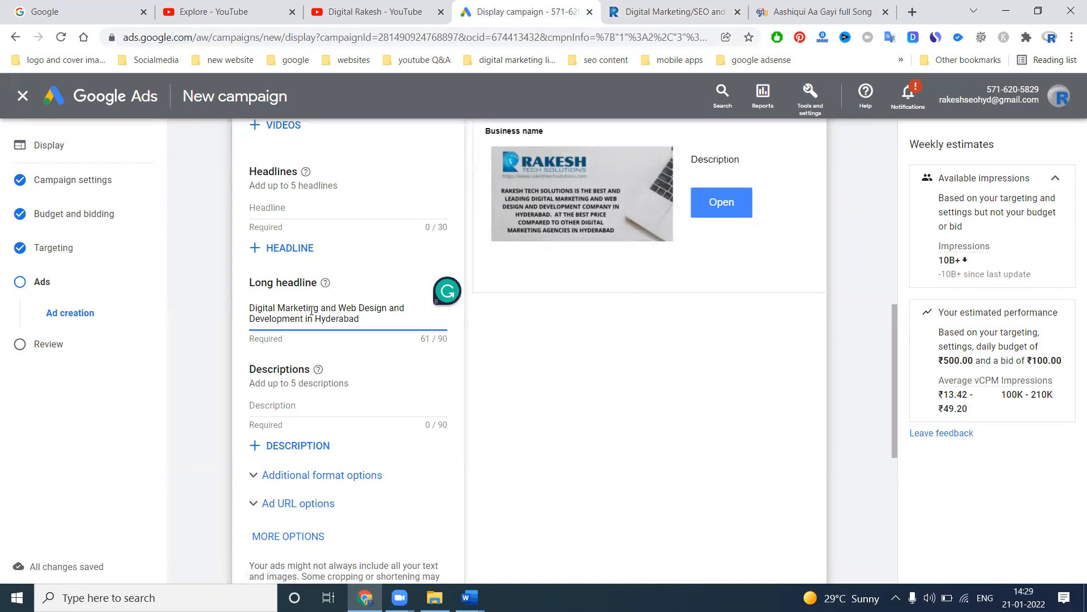
# Enter "Digital Marketing service" as the first headline, copying "Digital Marketing" from the website's welcome paragraph
pyautogui.click(348, 208)
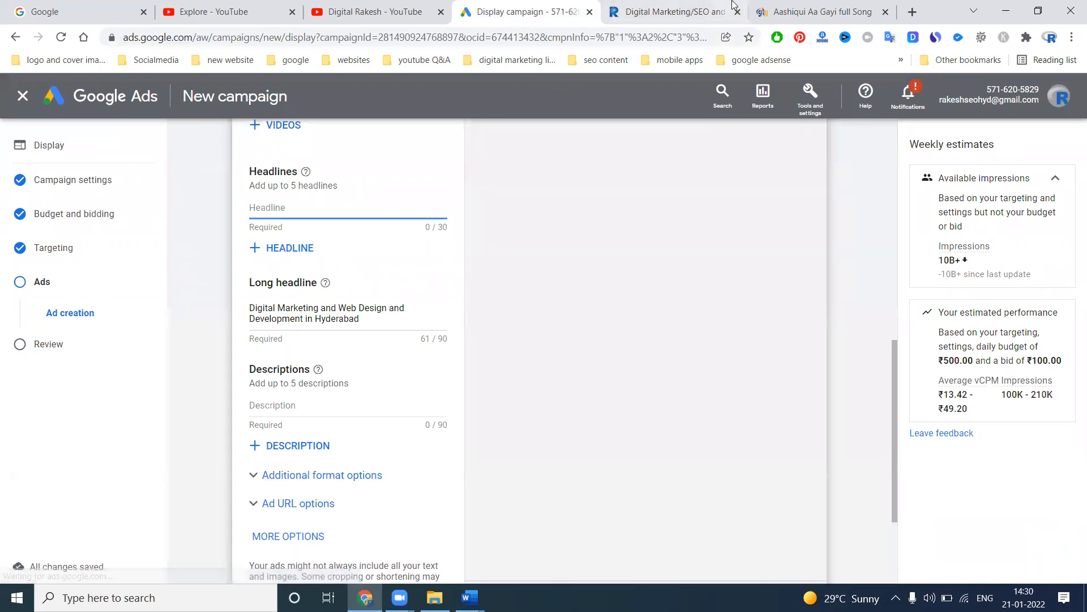
pyautogui.click(667, 11)
pyautogui.click(578, 257)
pyautogui.moveTo(584, 257); pyautogui.dragTo(499, 258)
pyautogui.hotkey('ctrl', 'c')
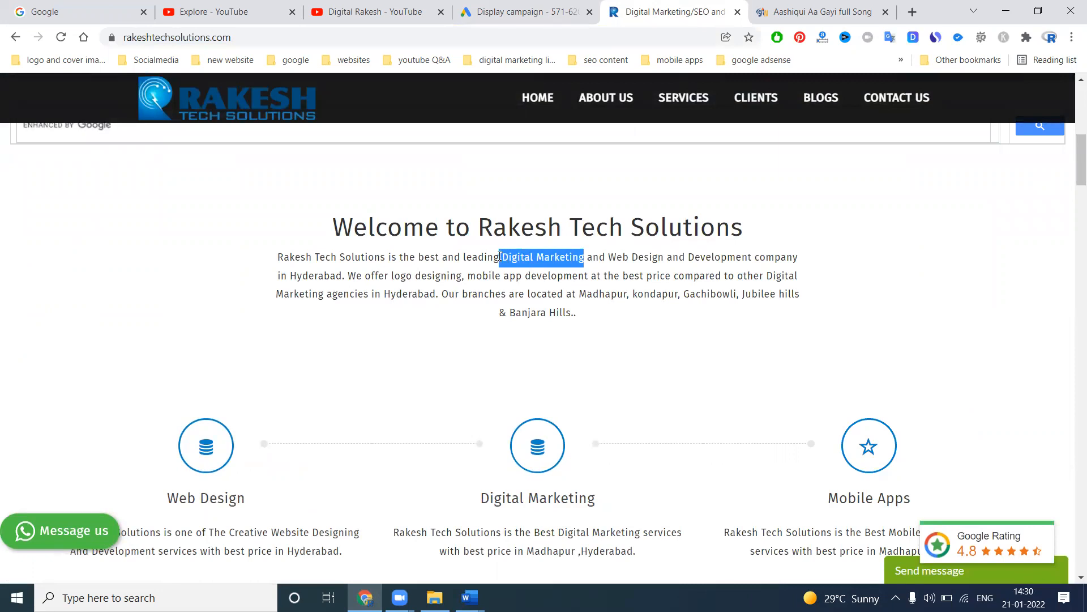
pyautogui.click(535, 8)
pyautogui.hotkey('ctrl', 'v')
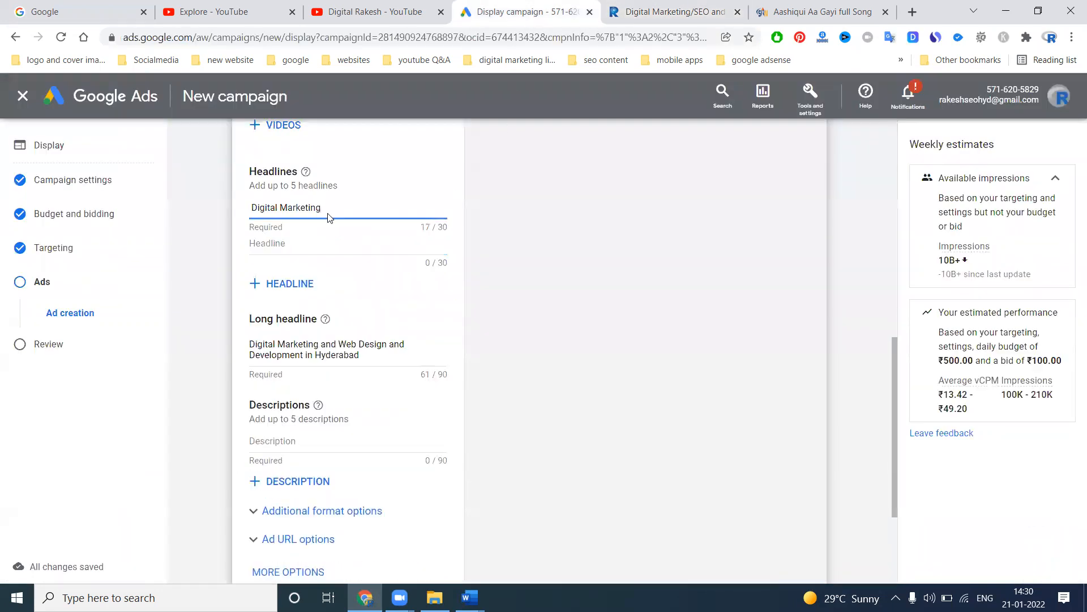
pyautogui.write('service')
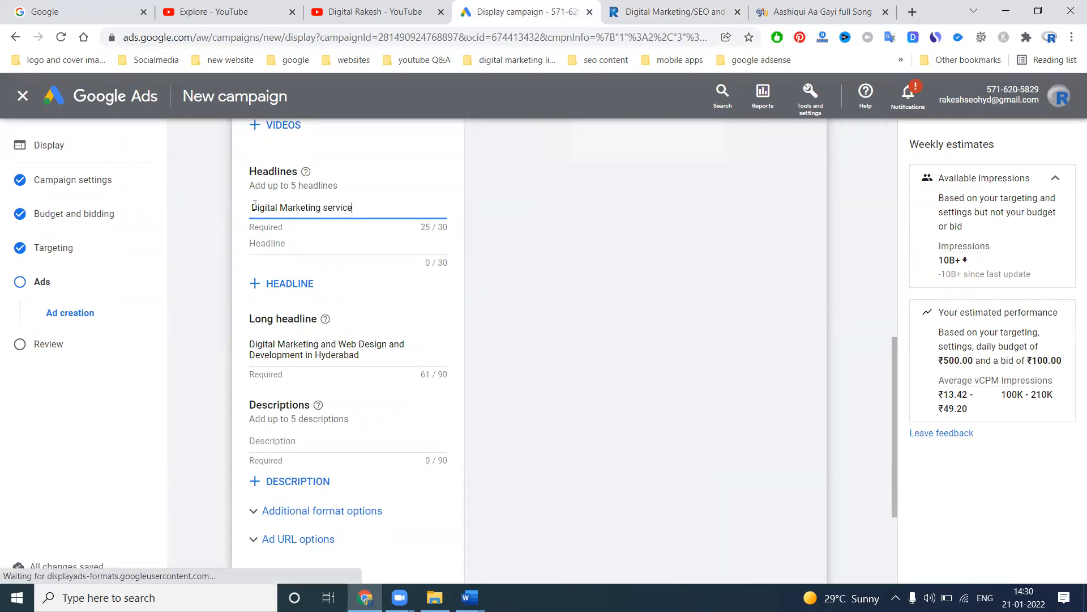
# Copy "Web Design and Development" from the website's welcome paragraph into the second headline, without any stray trailing letter
pyautogui.click(666, 12)
pyautogui.moveTo(608, 256); pyautogui.dragTo(759, 256)
pyautogui.hotkey('ctrl', 'c')
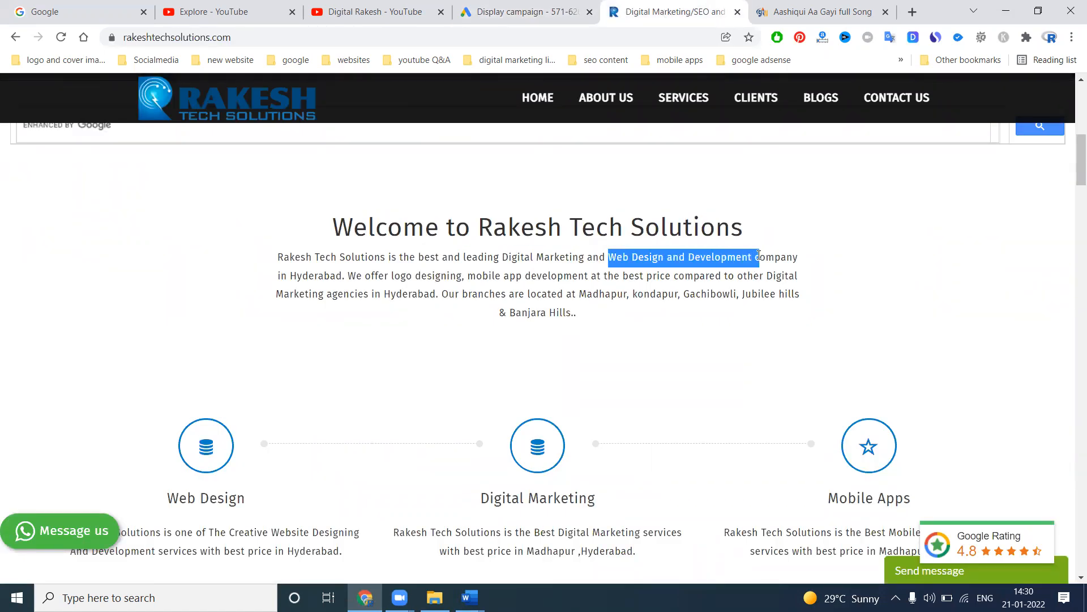
pyautogui.click(527, 11)
pyautogui.click(346, 253)
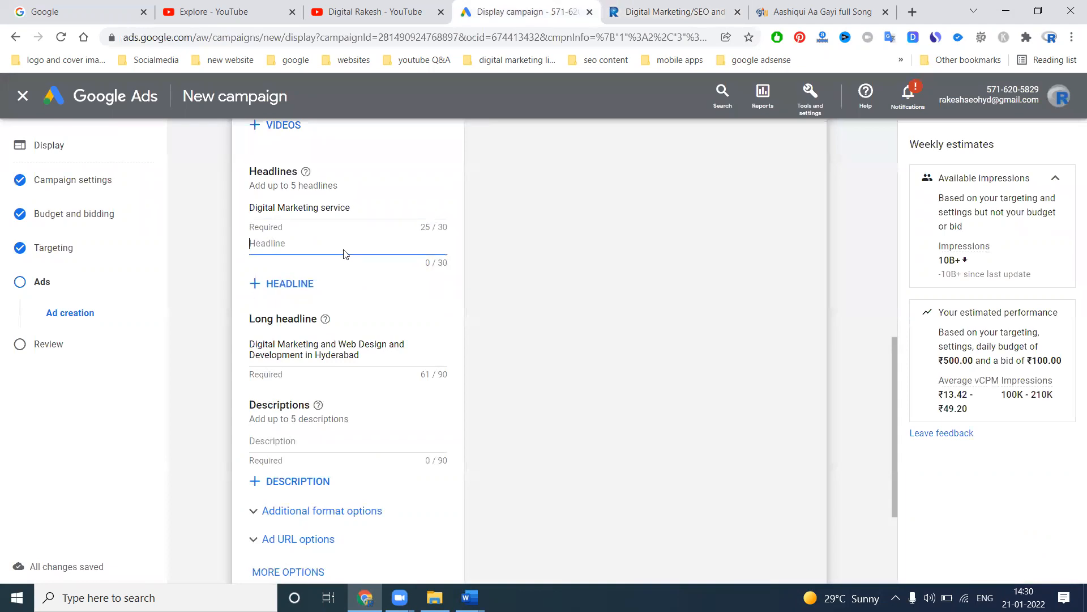
pyautogui.hotkey('ctrl', 'v')
pyautogui.write('c')
pyautogui.press('BackSpace')
pyautogui.press('BackSpace')
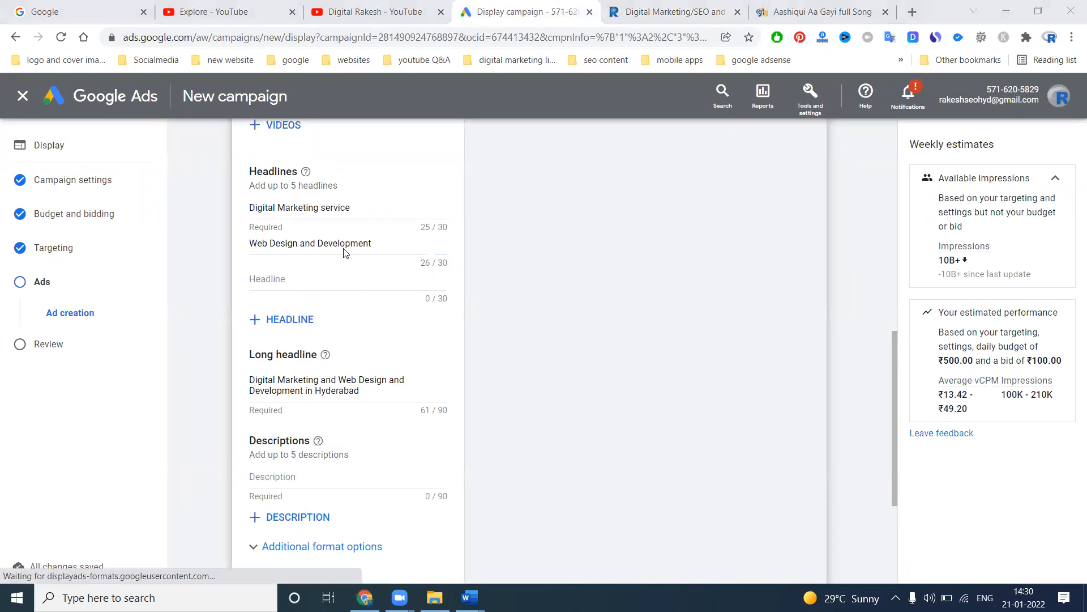
# Copy "mobile app development" from the website's welcome paragraph into the third headline
pyautogui.click(675, 11)
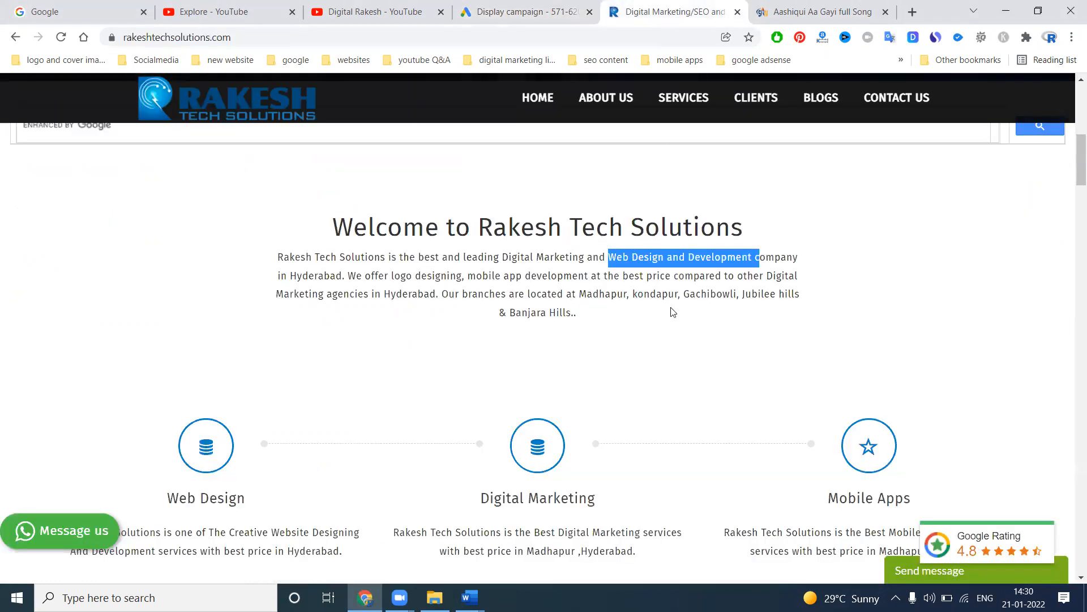
pyautogui.moveTo(467, 276); pyautogui.dragTo(586, 274)
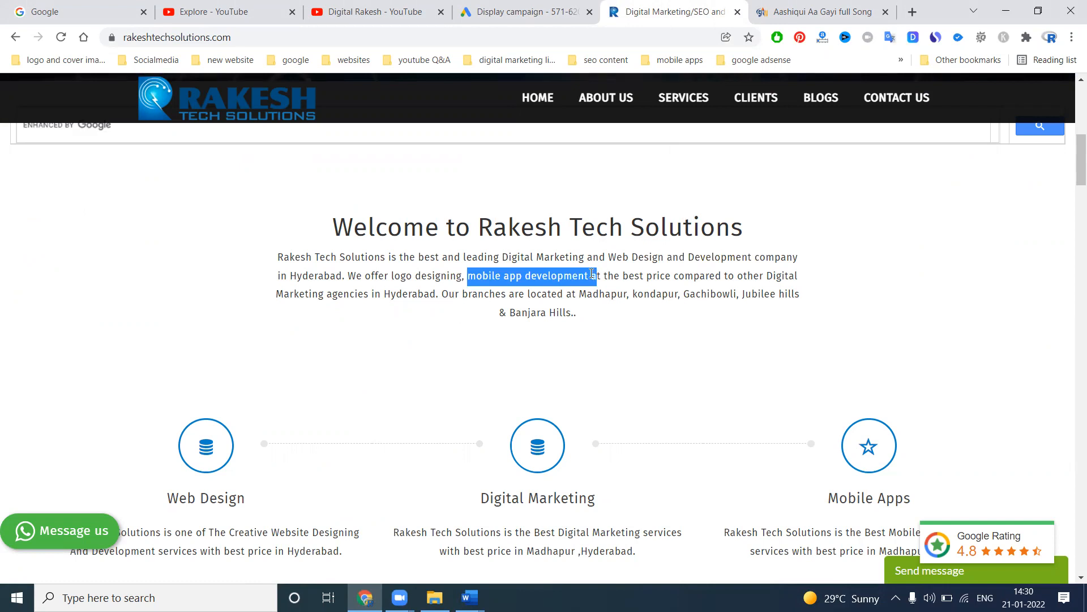
pyautogui.click(523, 11)
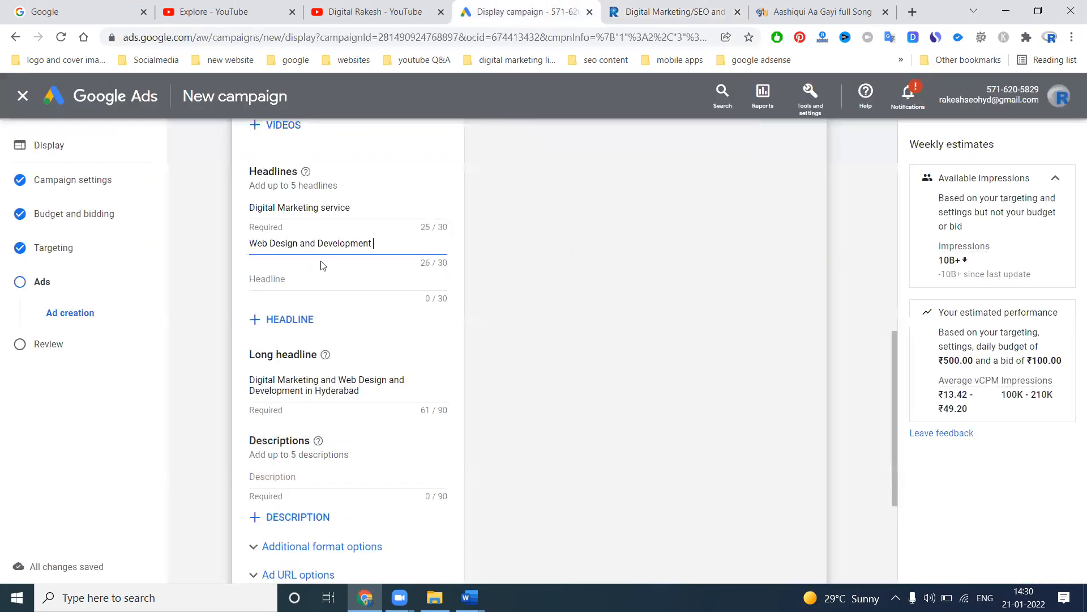
pyautogui.click(298, 278)
pyautogui.write('mobile app development')
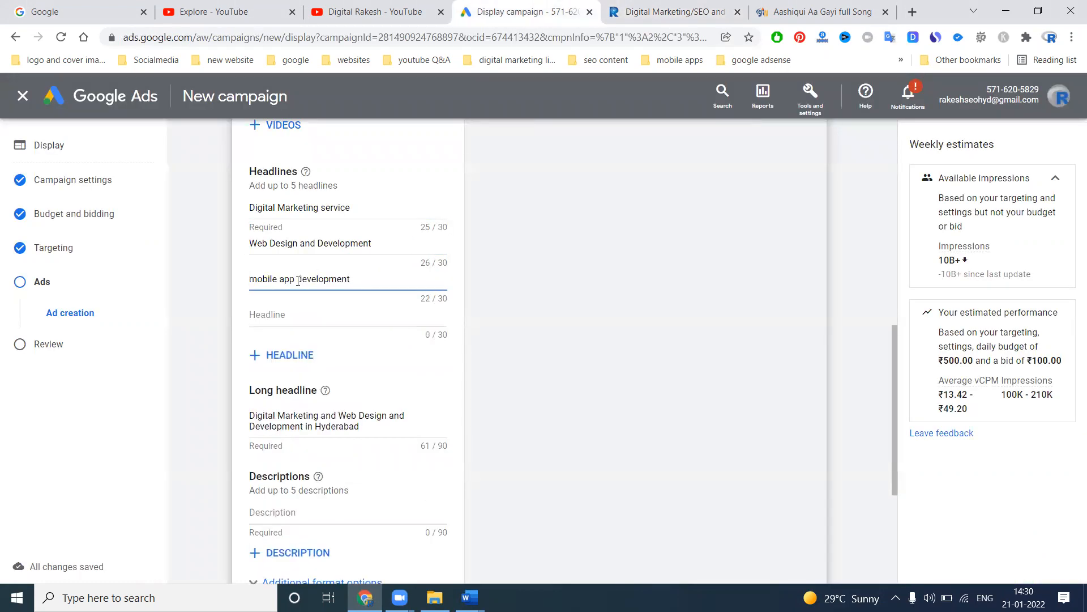
# Copy the website's opening sentence, "Rakesh Tech Solutions is the best and leading" through "company in Hyderabad", into the first description
pyautogui.scroll(-4, 332, 361)
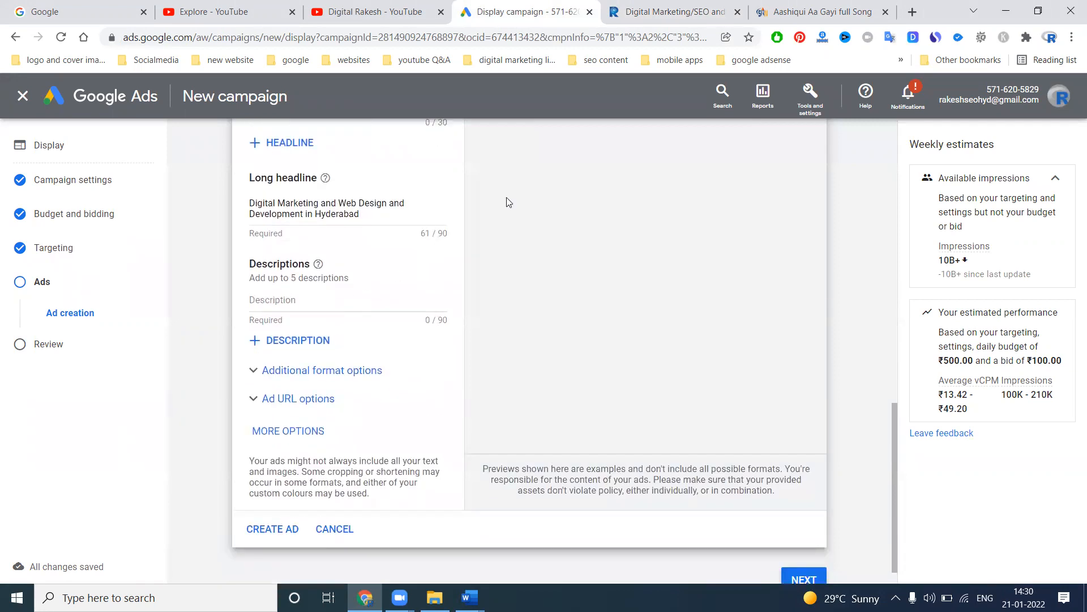
pyautogui.click(674, 11)
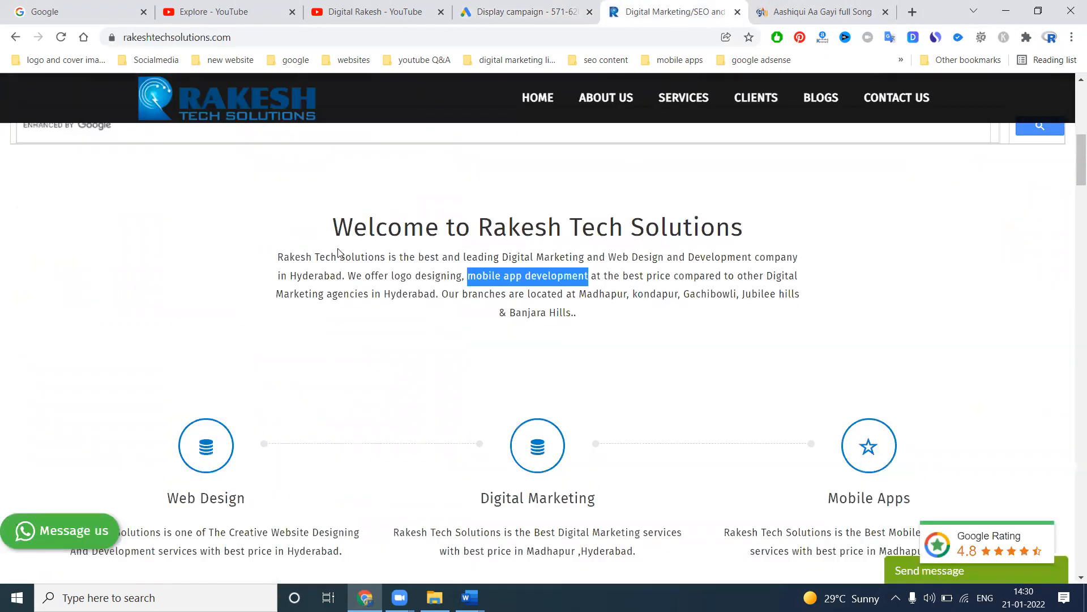
pyautogui.moveTo(278, 257); pyautogui.dragTo(338, 274)
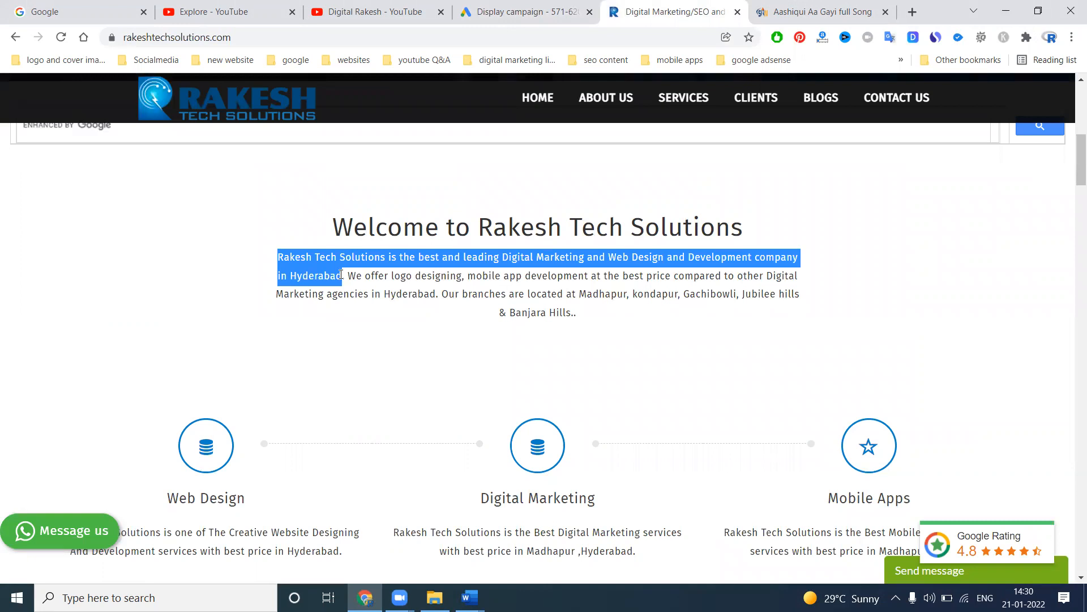
pyautogui.click(527, 11)
pyautogui.click(310, 303)
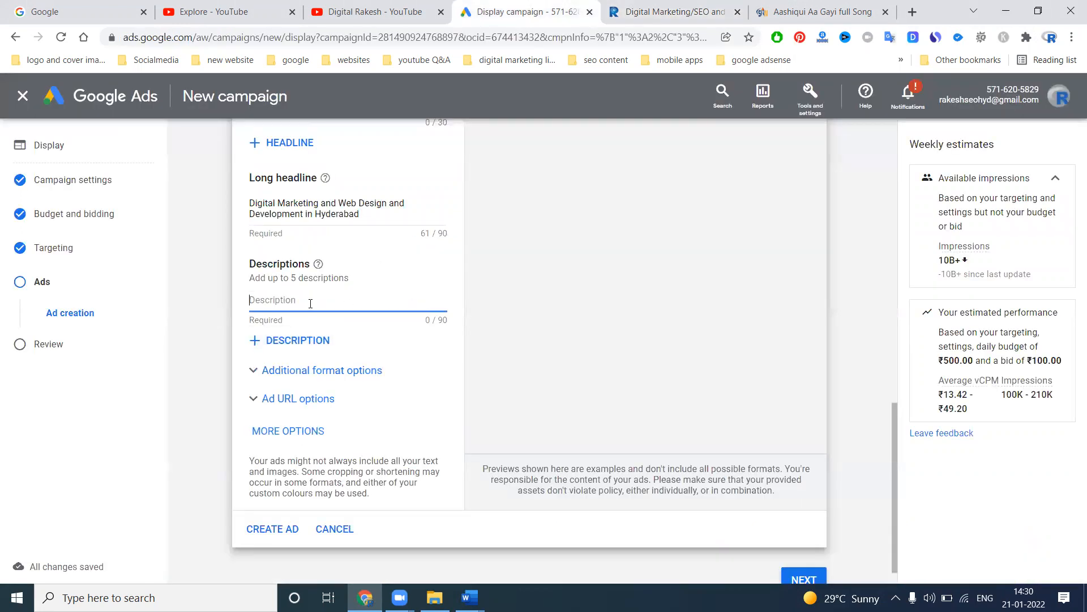
pyautogui.hotkey('ctrl', 'v')
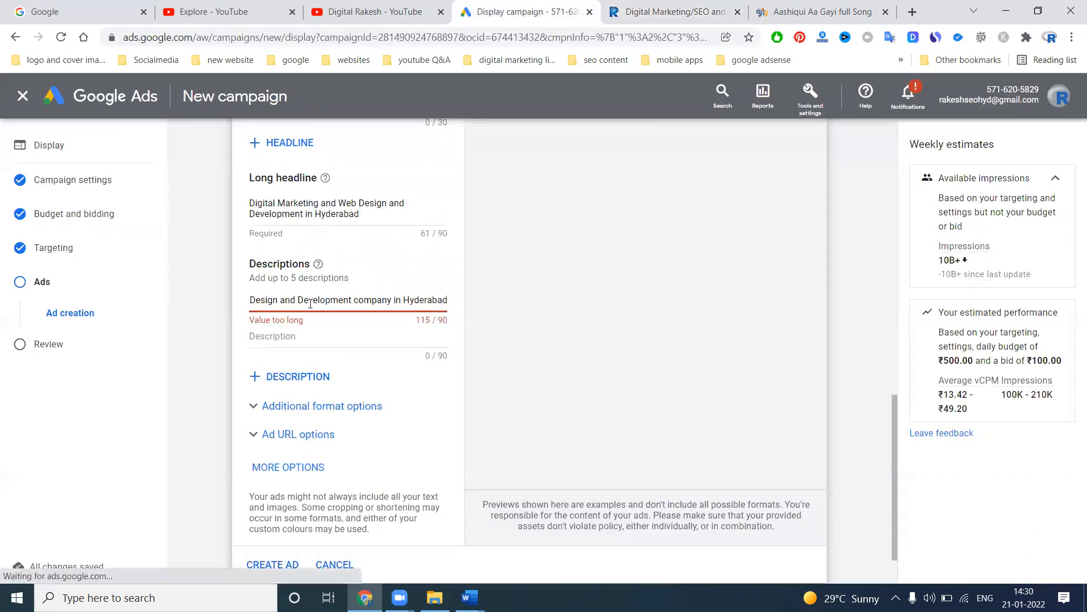
# Shorten the first description by removing the words "the best and" before "leading"
pyautogui.click(351, 345)
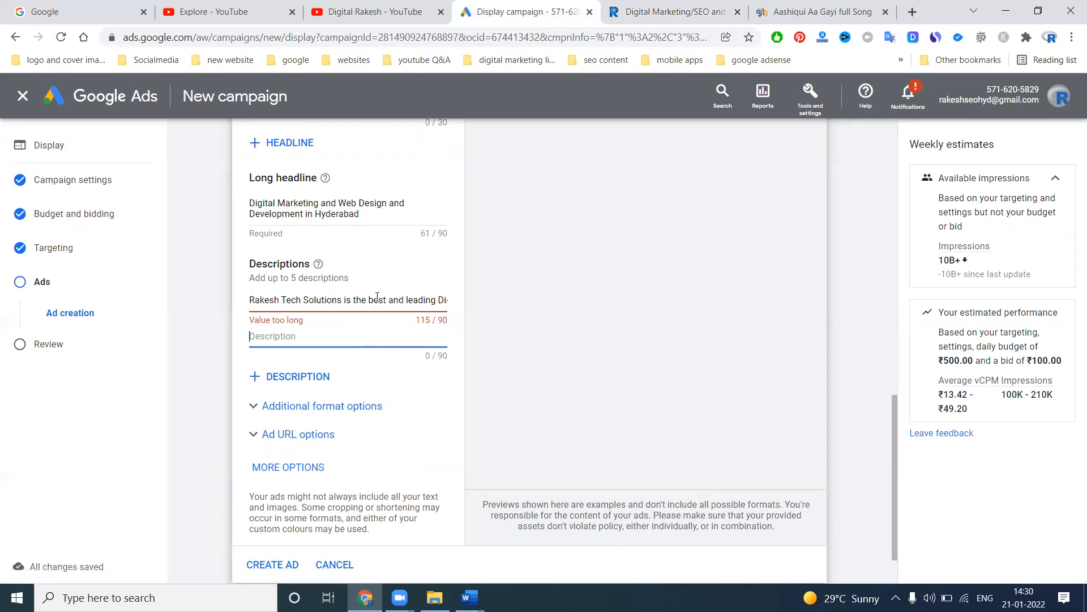
pyautogui.doubleClick(421, 298)
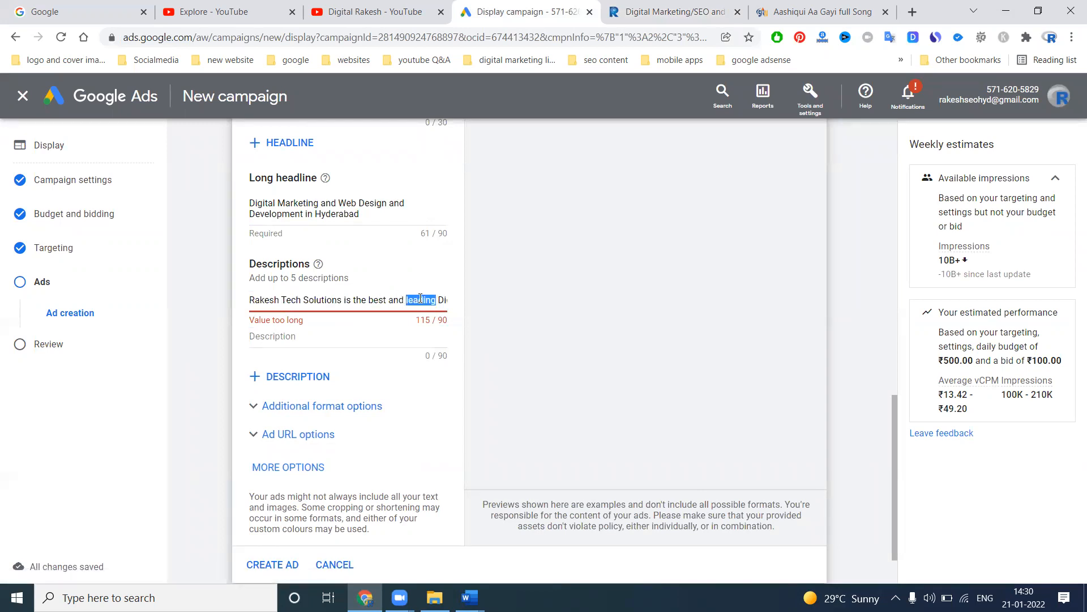
pyautogui.moveTo(403, 302); pyautogui.dragTo(374, 301)
pyautogui.press('BackSpace')
pyautogui.press('BackSpace')
pyautogui.press('BackSpace')
pyautogui.press('BackSpace')
pyautogui.press('BackSpace')
pyautogui.press('BackSpace')
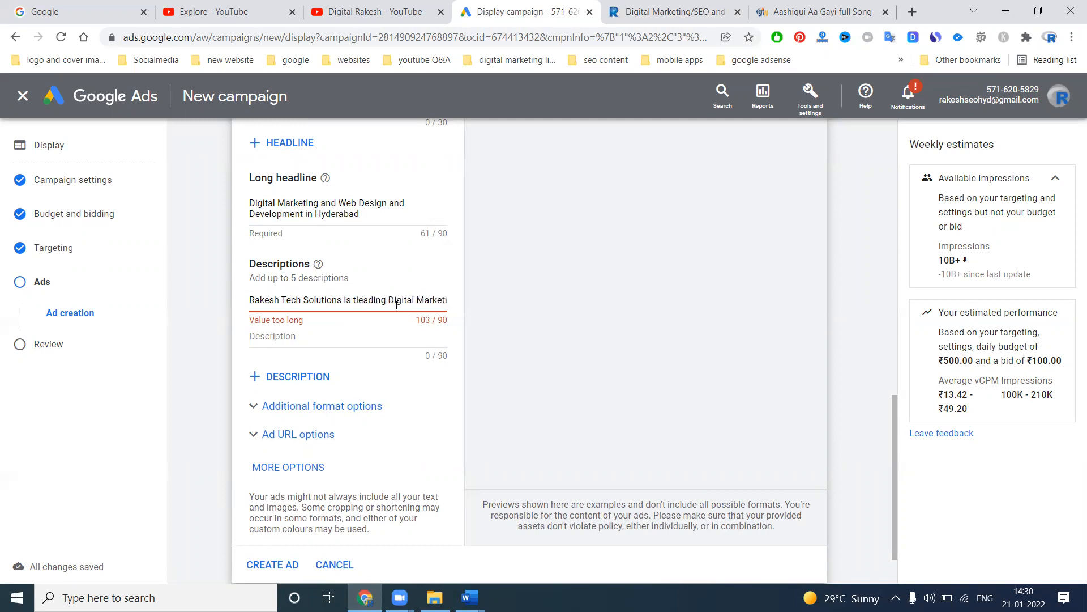
# Remove "in Hyderabad" from the end of the first description so that it ends with "company"
pyautogui.moveTo(386, 302); pyautogui.dragTo(453, 304)
pyautogui.doubleClick(404, 299)
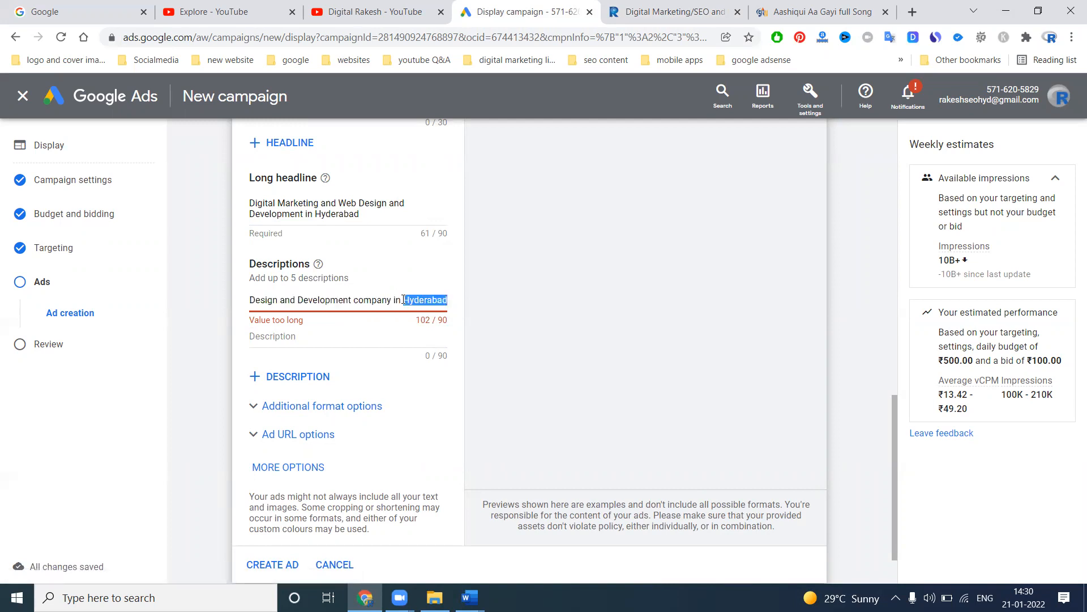
pyautogui.press('BackSpace')
pyautogui.press('BackSpace')
pyautogui.press('BackSpace')
pyautogui.press('BackSpace')
pyautogui.press('BackSpace')
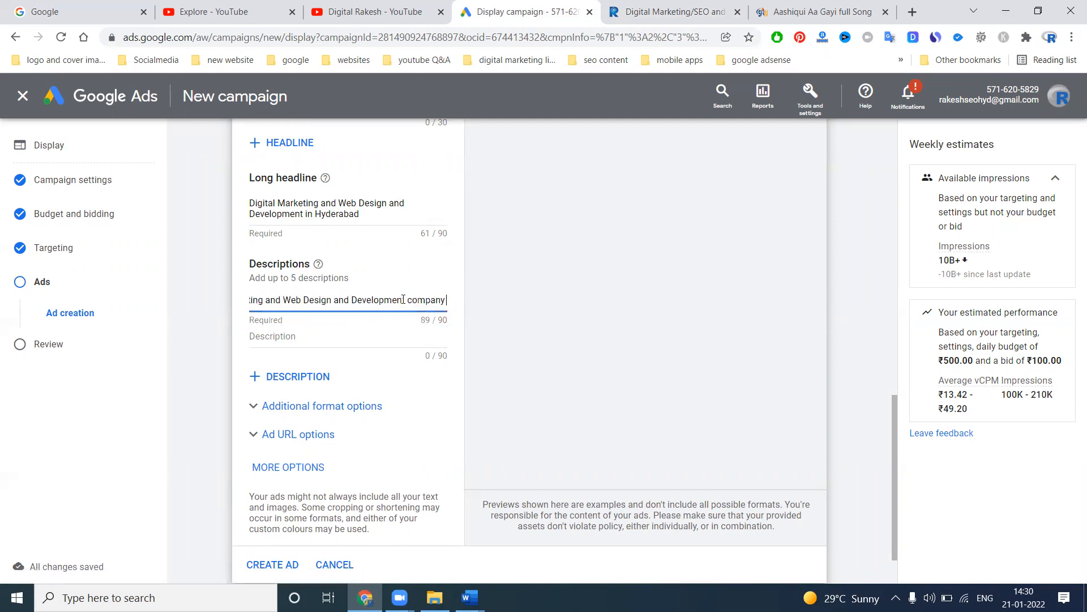
pyautogui.click(628, 355)
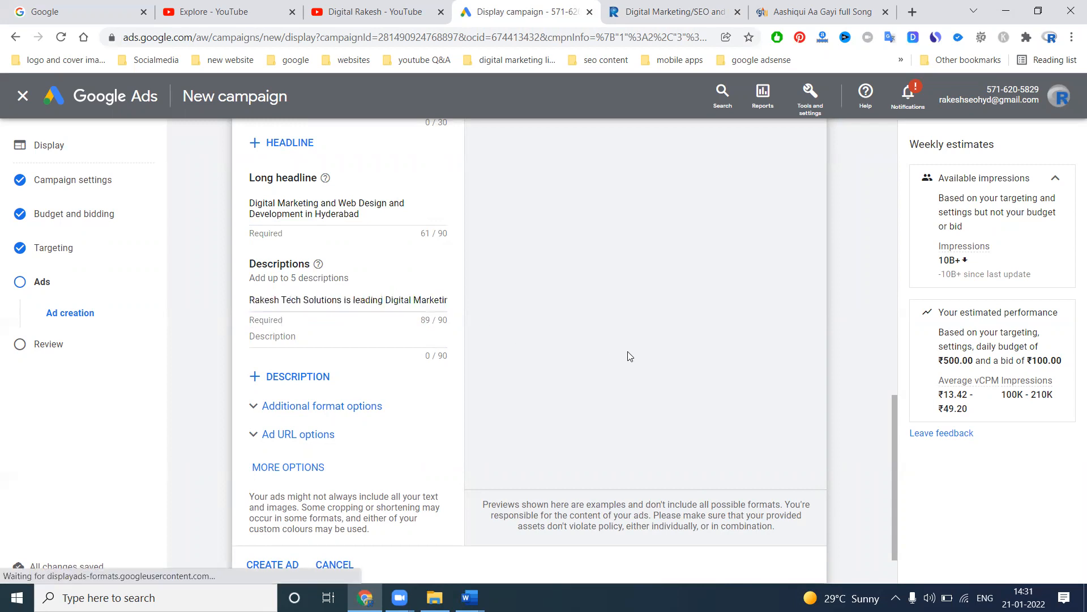
# Copy "at the best price compared to other Digital Marketing agencies in Hyderabad" from the website's welcome paragraph into the second description
pyautogui.click(668, 5)
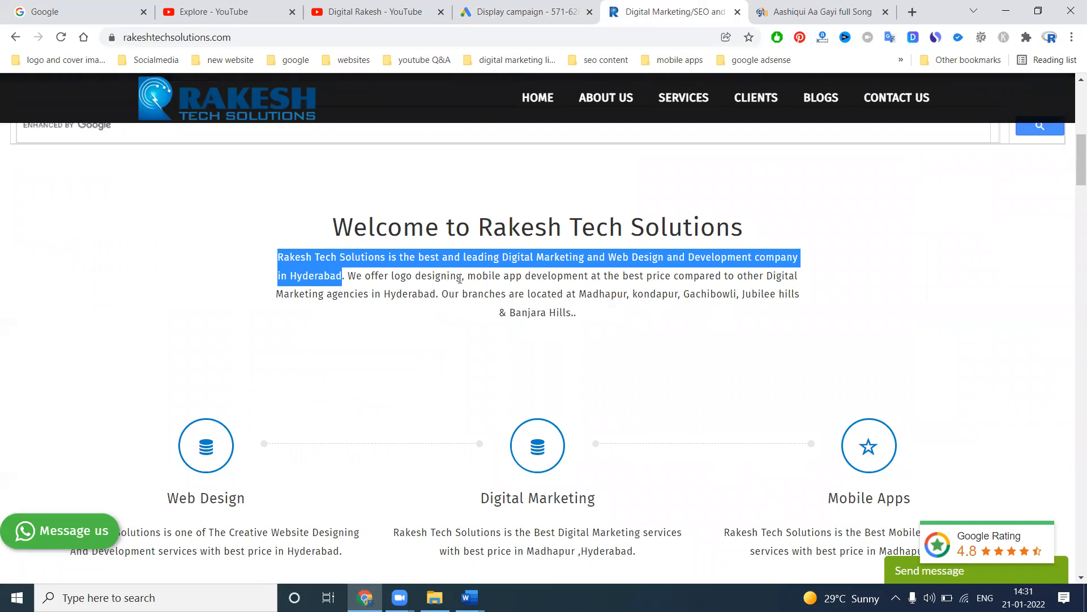
pyautogui.click(593, 276)
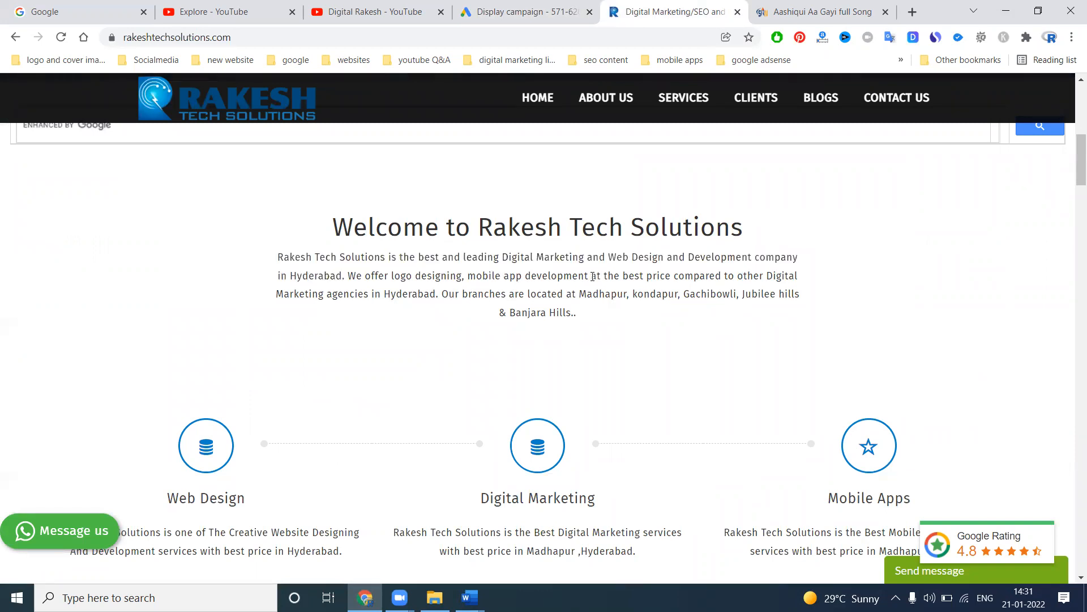
pyautogui.moveTo(601, 287); pyautogui.dragTo(440, 300)
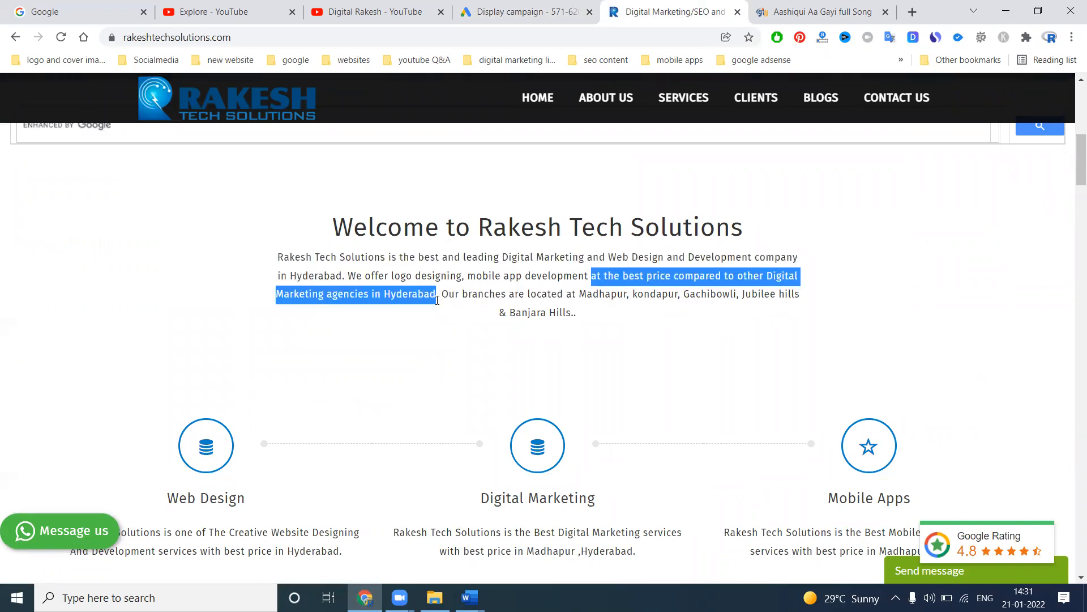
pyautogui.click(592, 6)
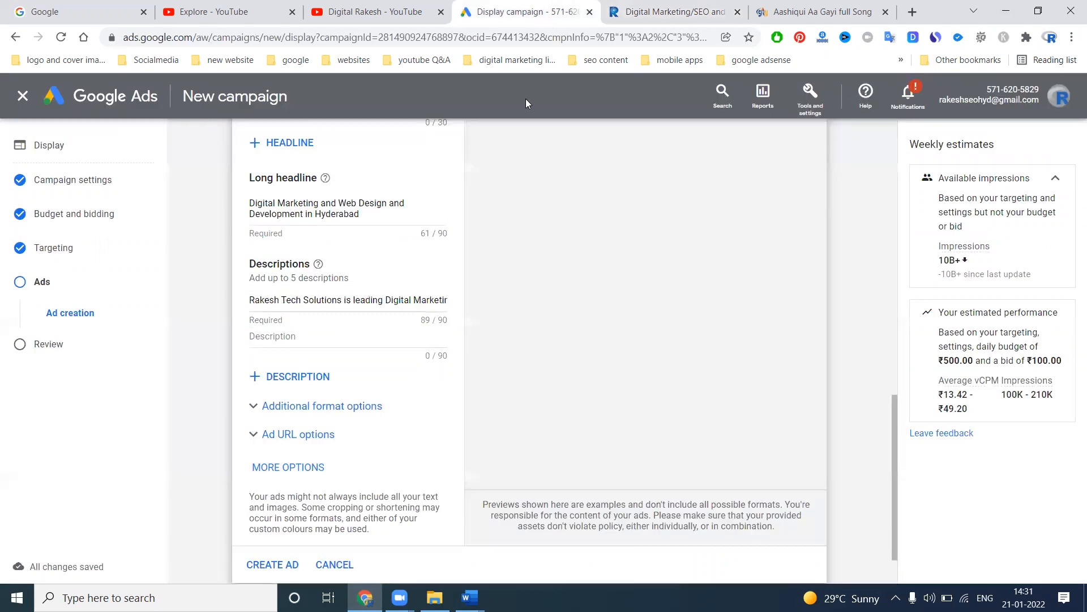
pyautogui.click(375, 337)
pyautogui.hotkey('ctrl', 'v')
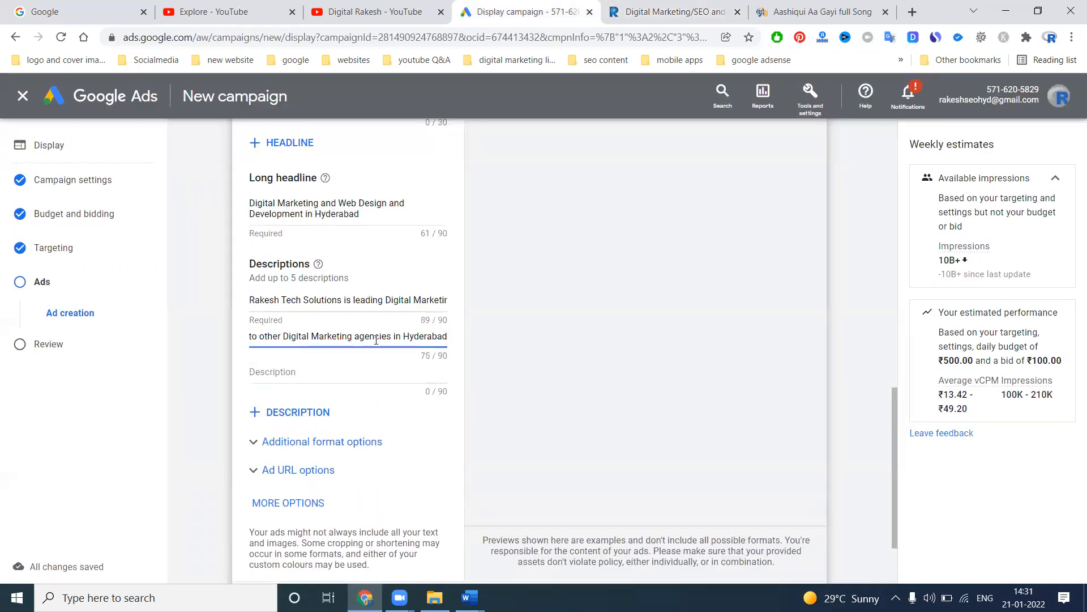
# Show the ad preview for websites and apps and enter "Rakesh tech Solutions" as the business name
pyautogui.scroll(-3, 399, 365)
pyautogui.scroll(8, 404, 375)
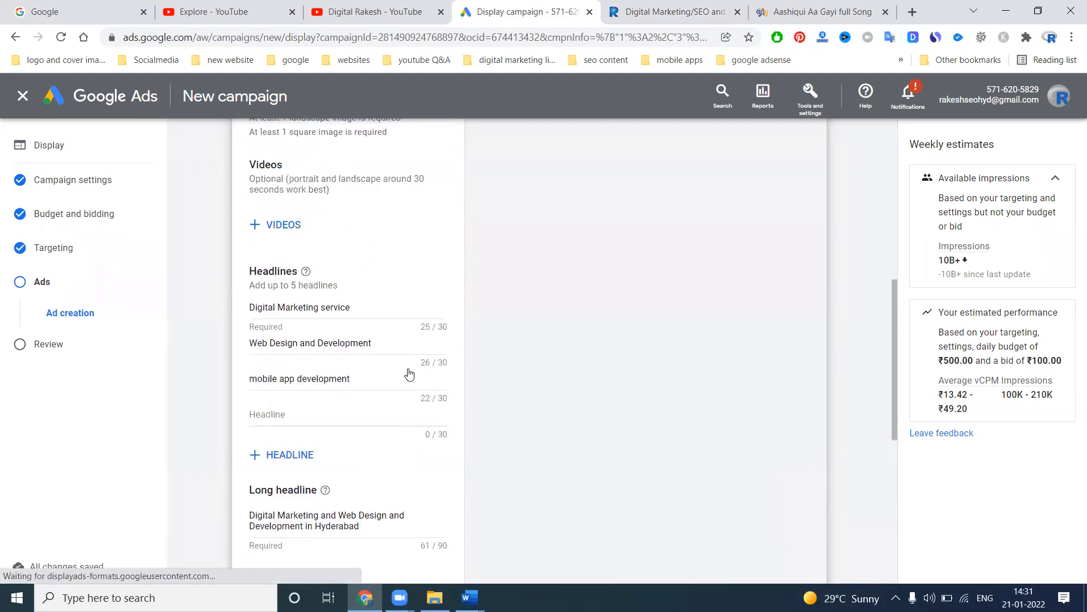
pyautogui.scroll(6, 409, 373)
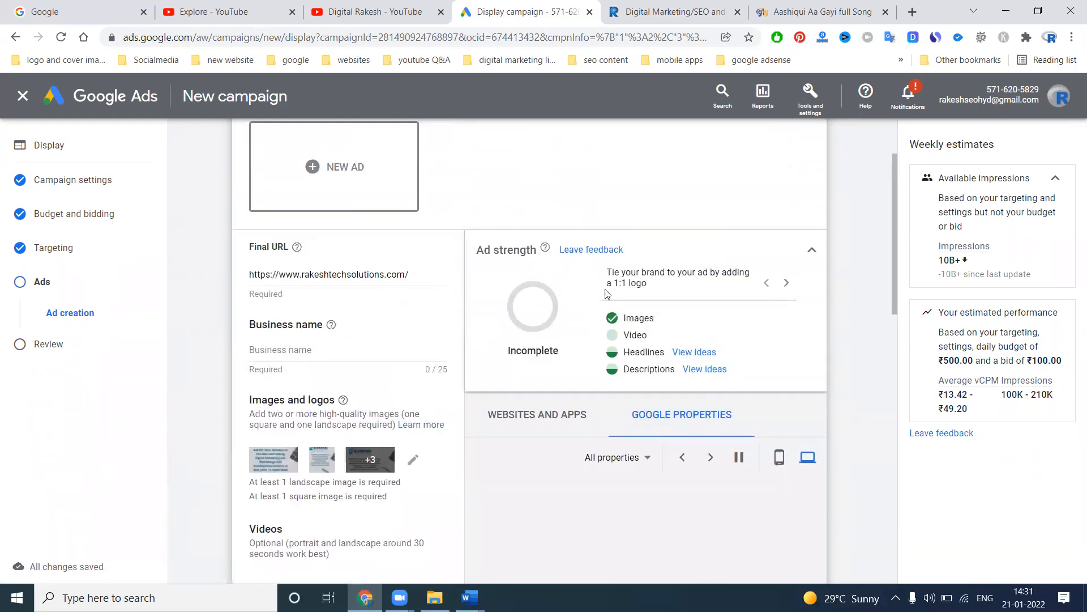
pyautogui.click(535, 416)
pyautogui.click(316, 347)
pyautogui.write('Rak')
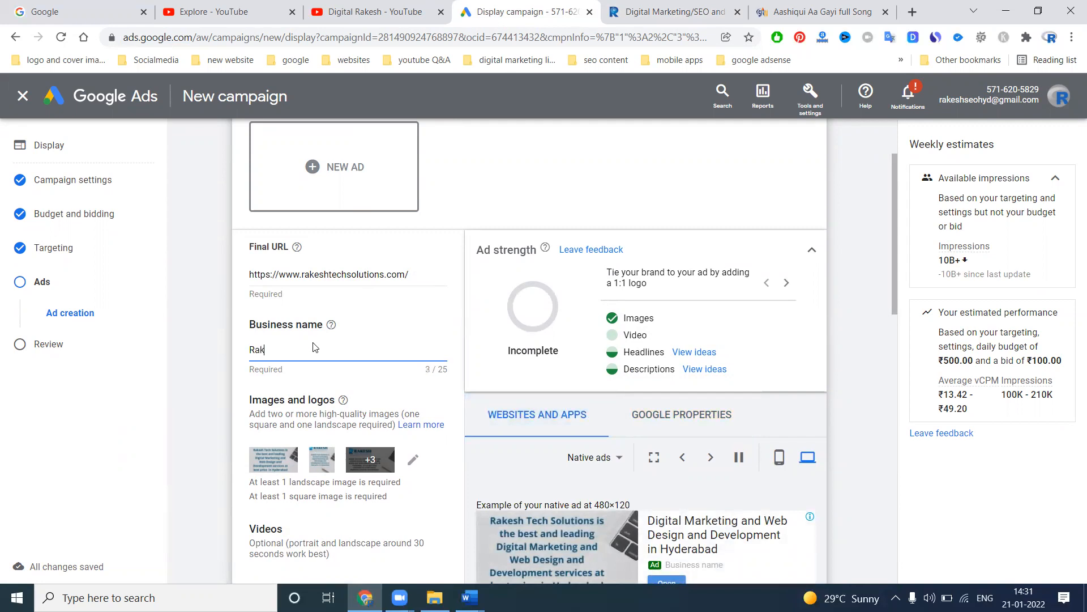
pyautogui.write('esh tech Solutions')
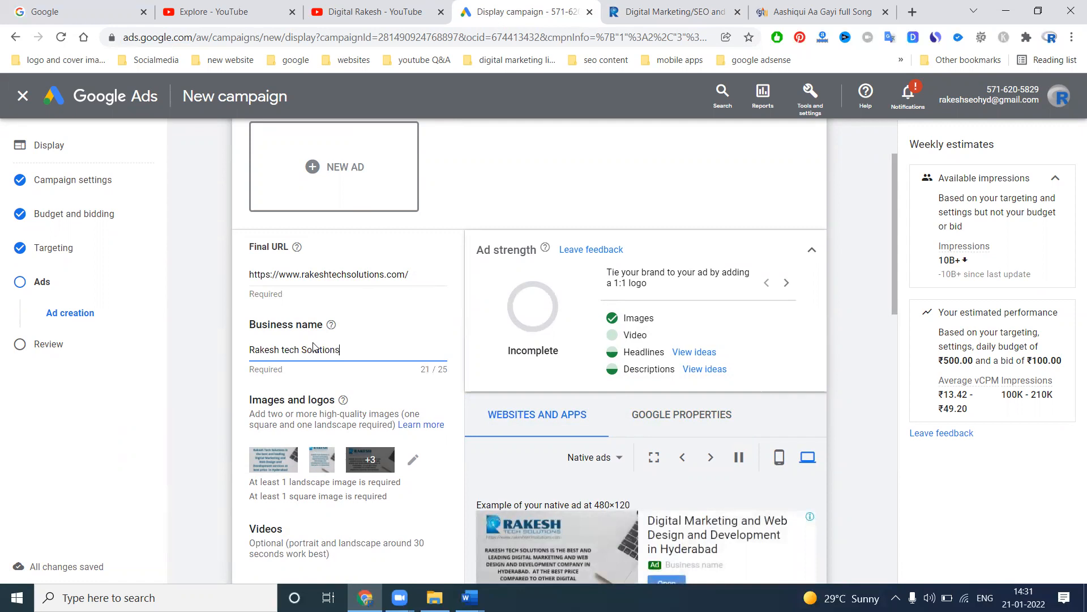
# Preview the native ad in the mobile layout and page through its examples
pyautogui.scroll(-5, 844, 351)
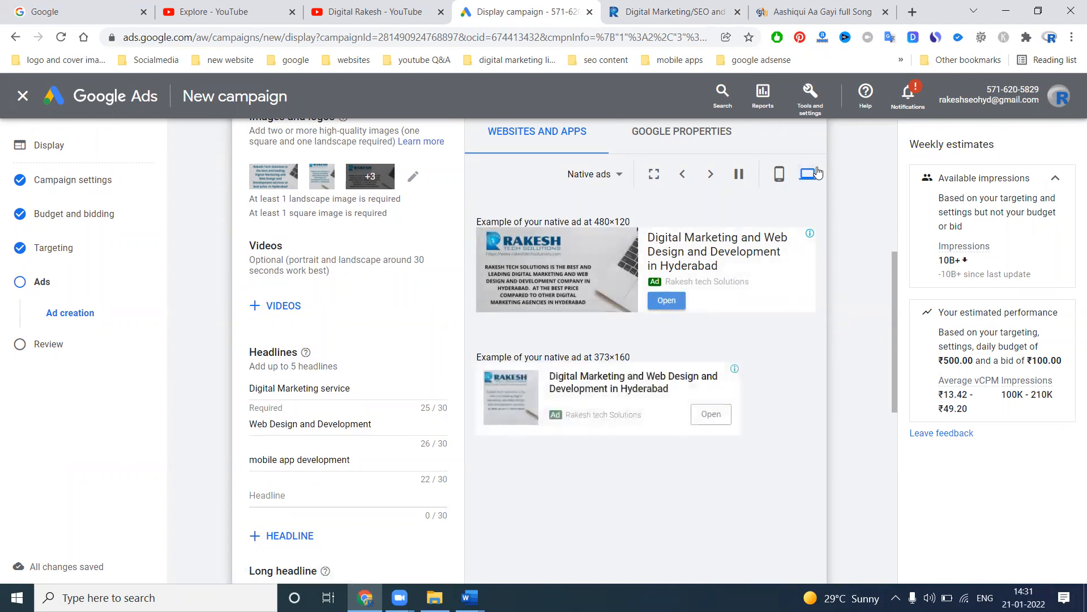
pyautogui.click(786, 173)
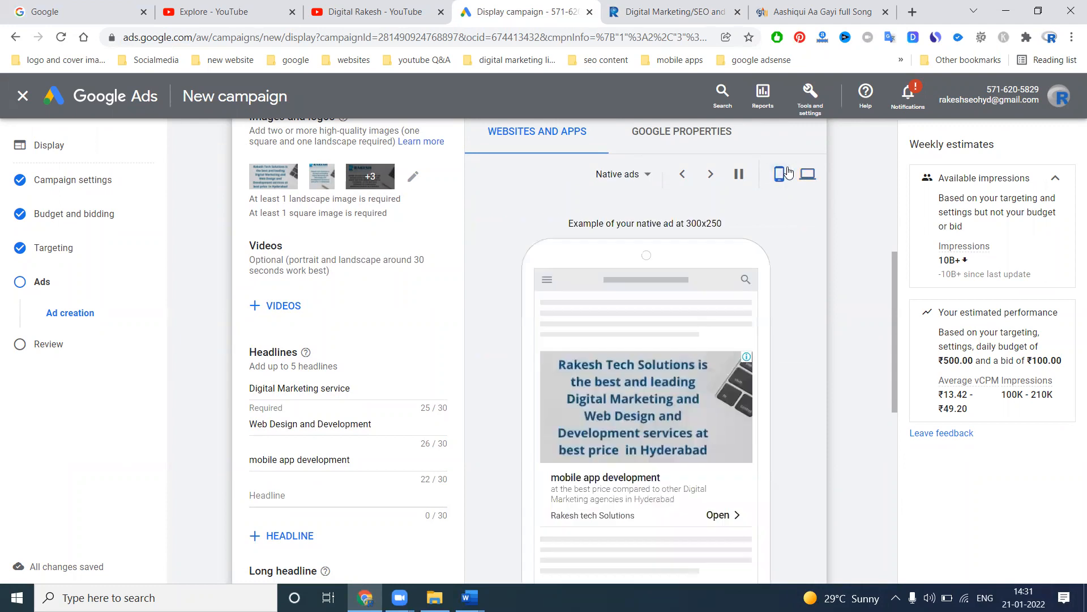
pyautogui.click(712, 176)
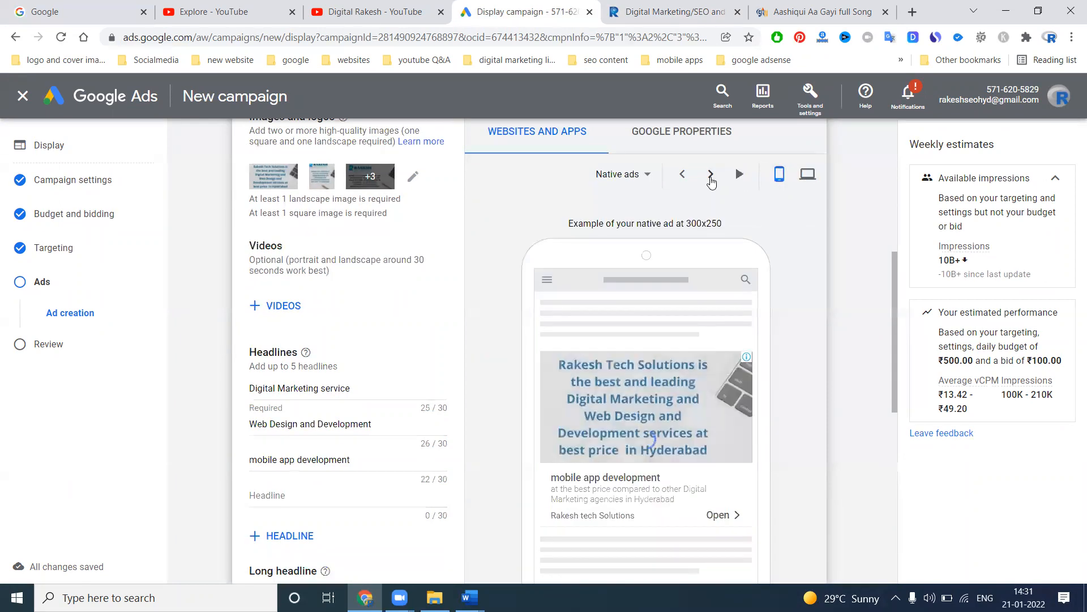
pyautogui.click(711, 176)
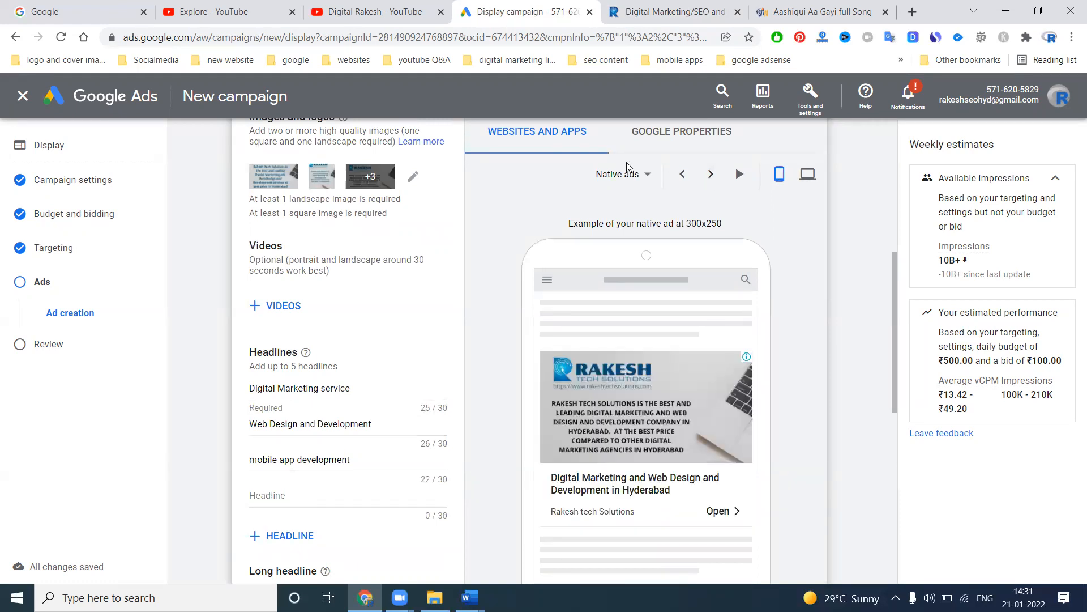
# Add a fifth headline field, leave it blank, and create the responsive display ad
pyautogui.scroll(-4, 470, 178)
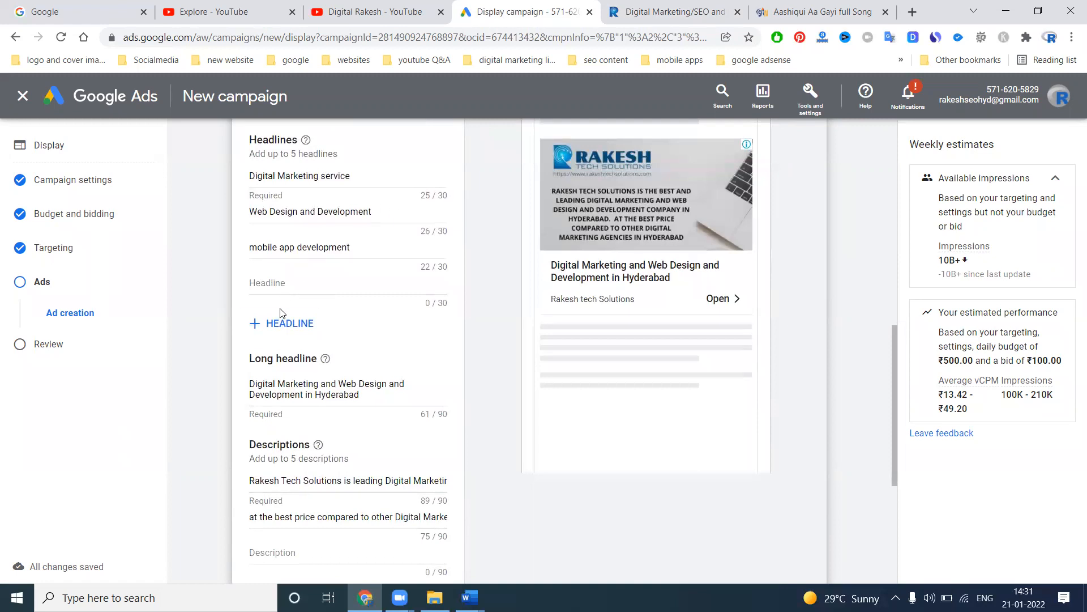
pyautogui.click(280, 328)
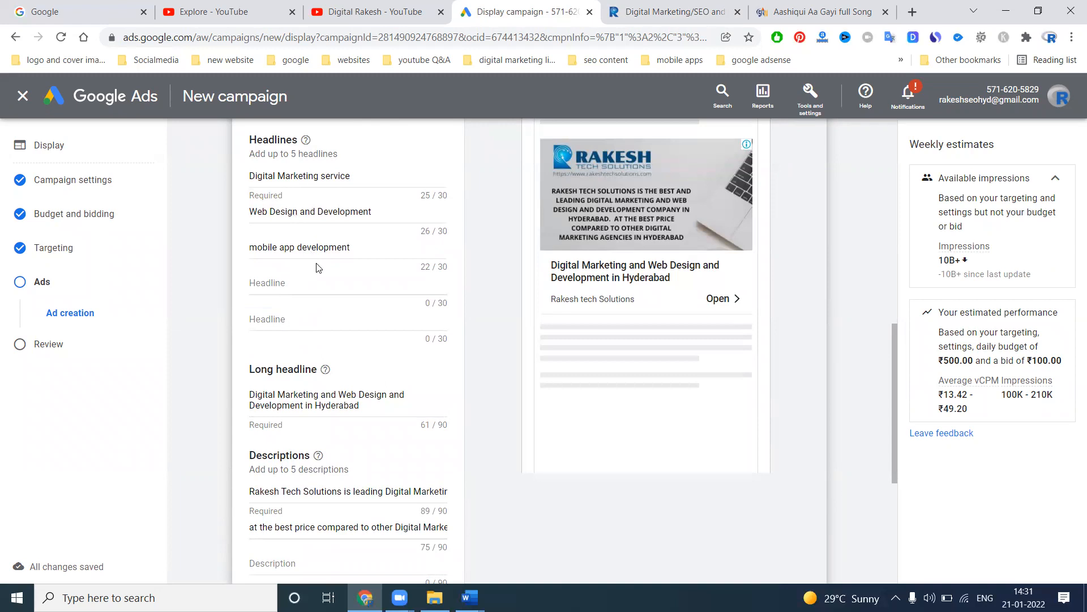
pyautogui.scroll(-3, 318, 309)
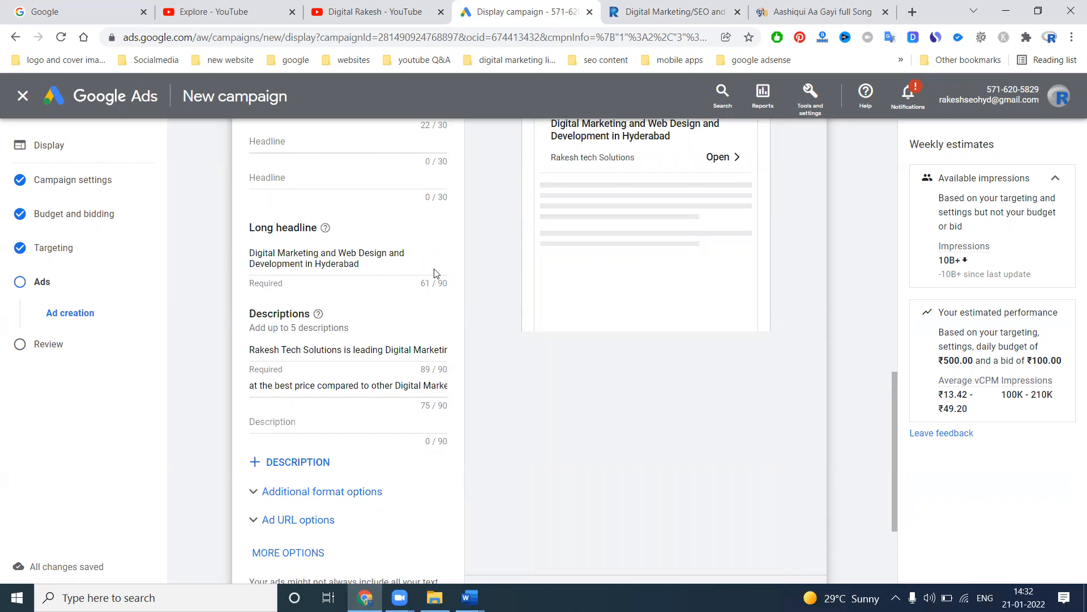
pyautogui.scroll(-3, 376, 299)
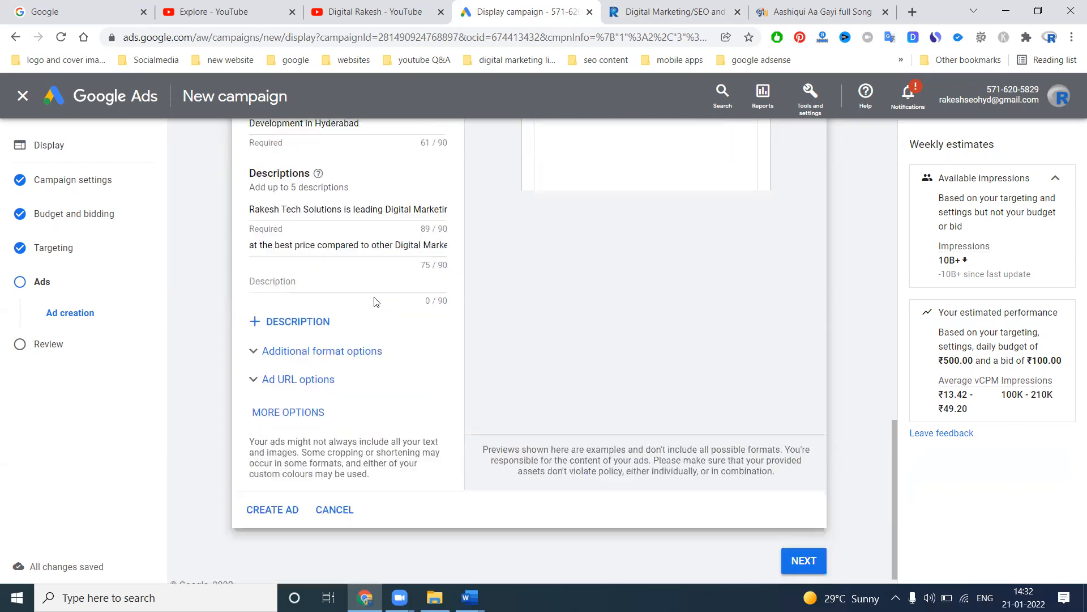
pyautogui.click(282, 497)
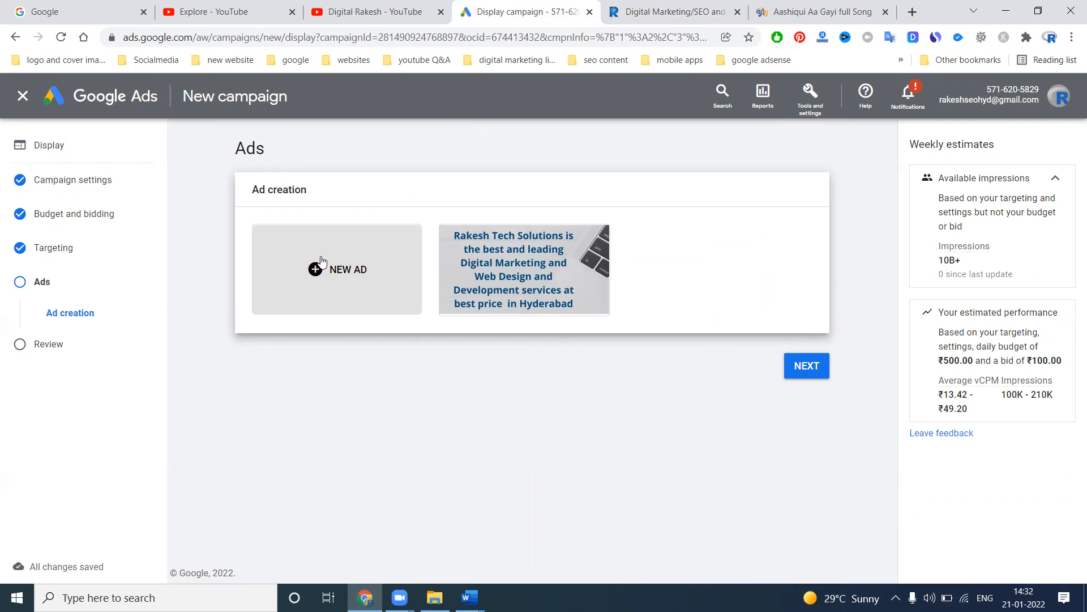
# Continue to the campaign review and publish the campaign "RTS Brand awareness and reach-Display-4"
pyautogui.click(811, 374)
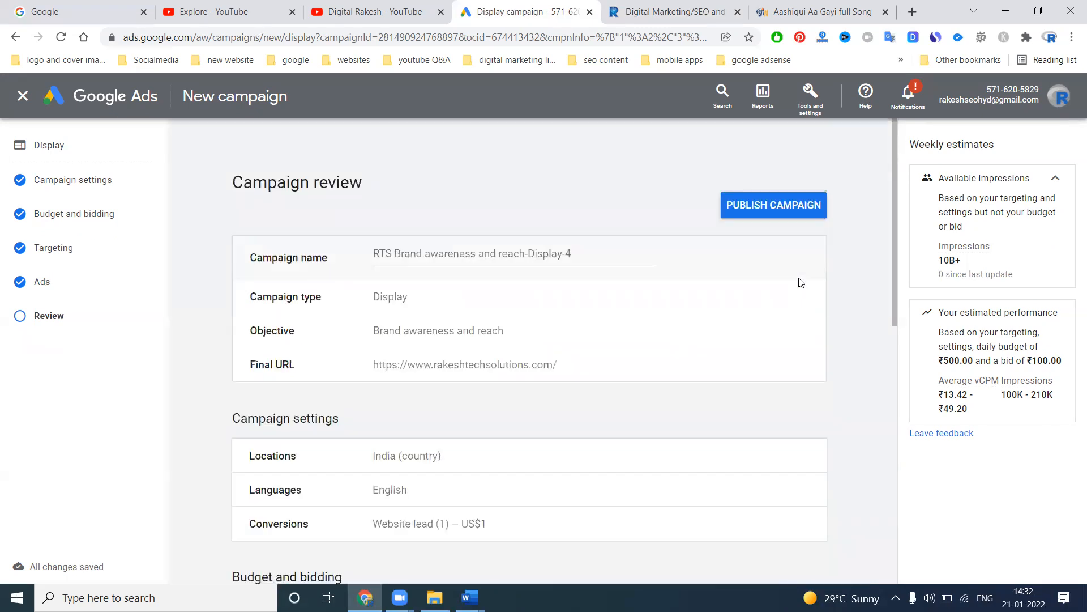
pyautogui.click(782, 206)
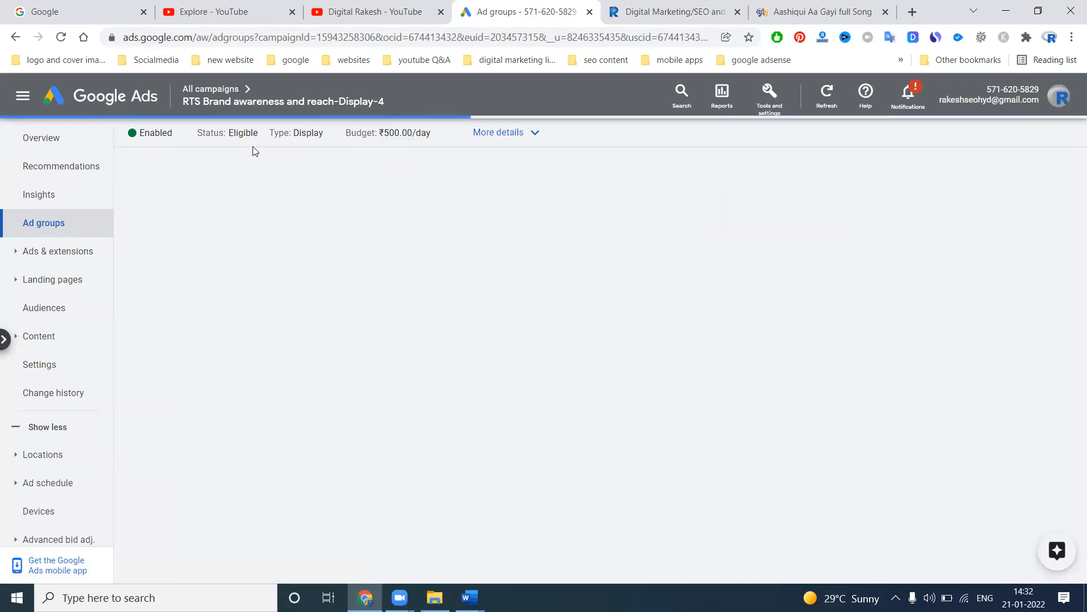
# Find the published campaign in the list of all campaigns, open its Ad group 1 and reload the page to check its ad
pyautogui.click(221, 97)
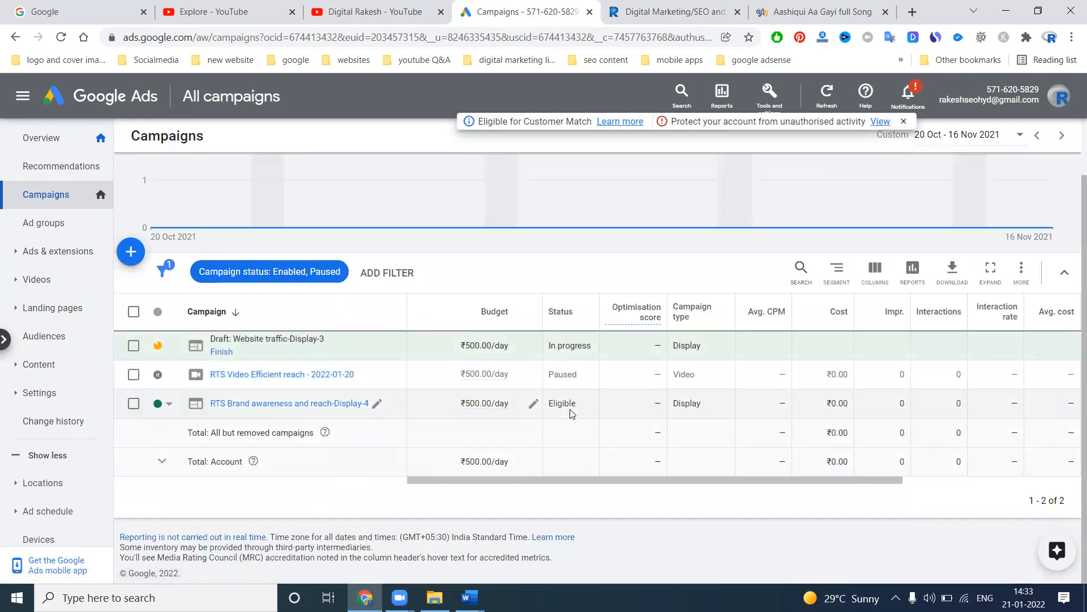
pyautogui.click(320, 403)
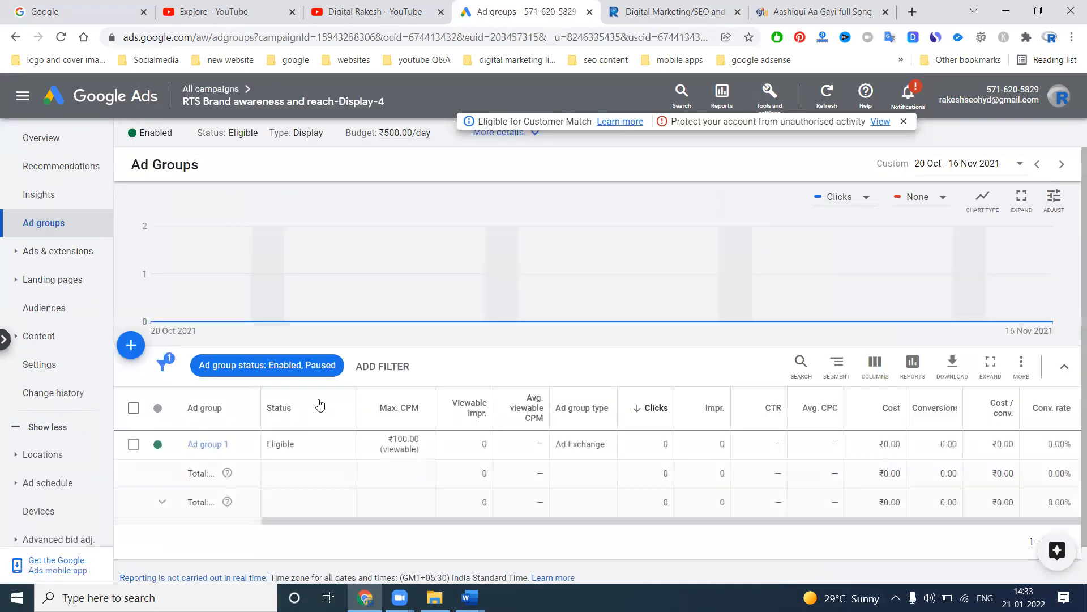
pyautogui.click(212, 445)
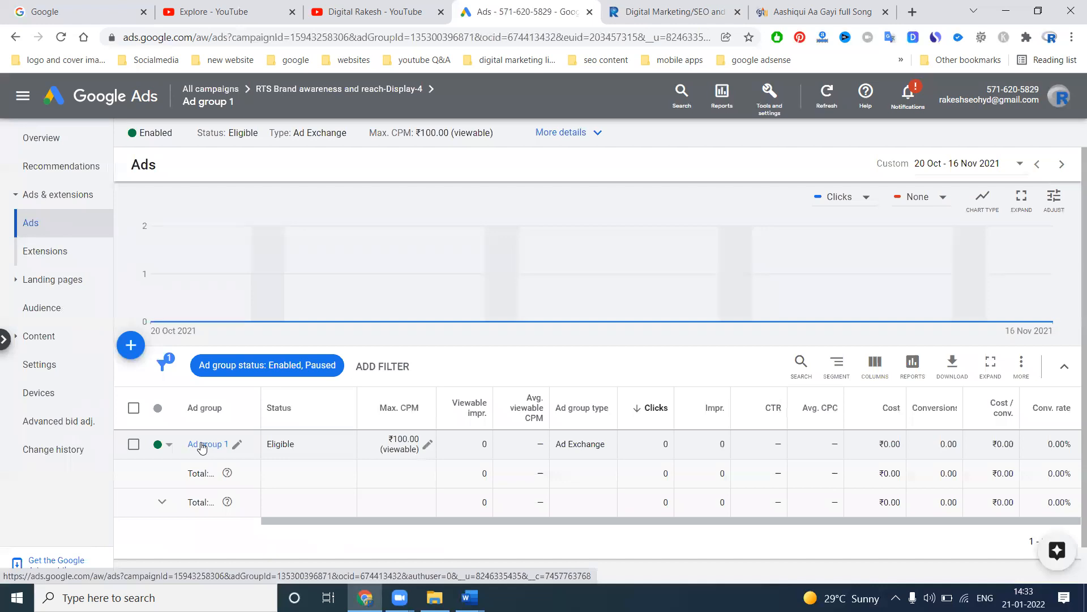
pyautogui.click(237, 444)
pyautogui.click(242, 498)
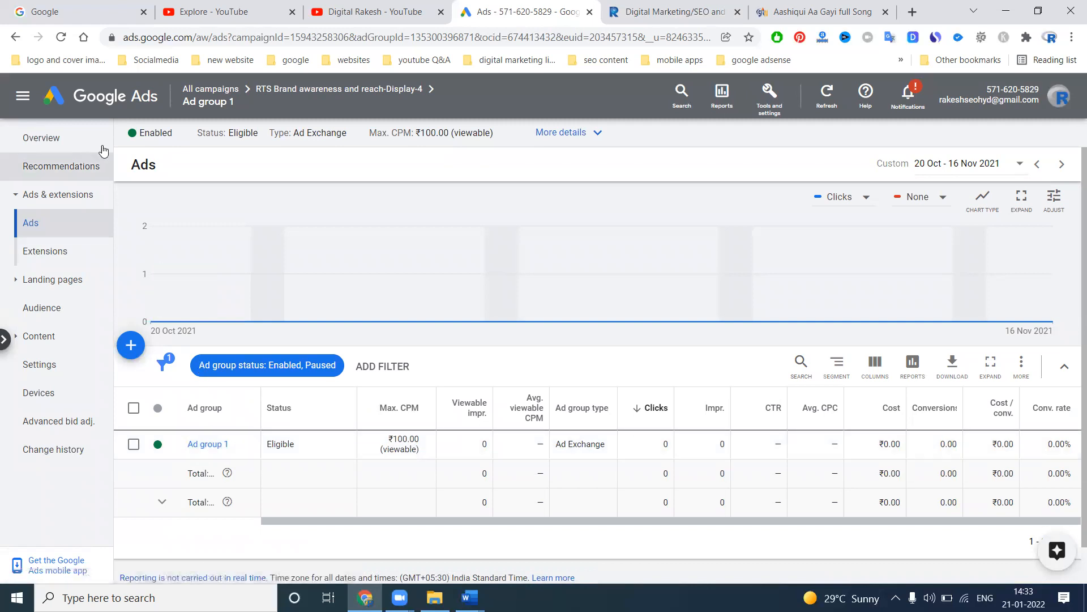
pyautogui.click(61, 40)
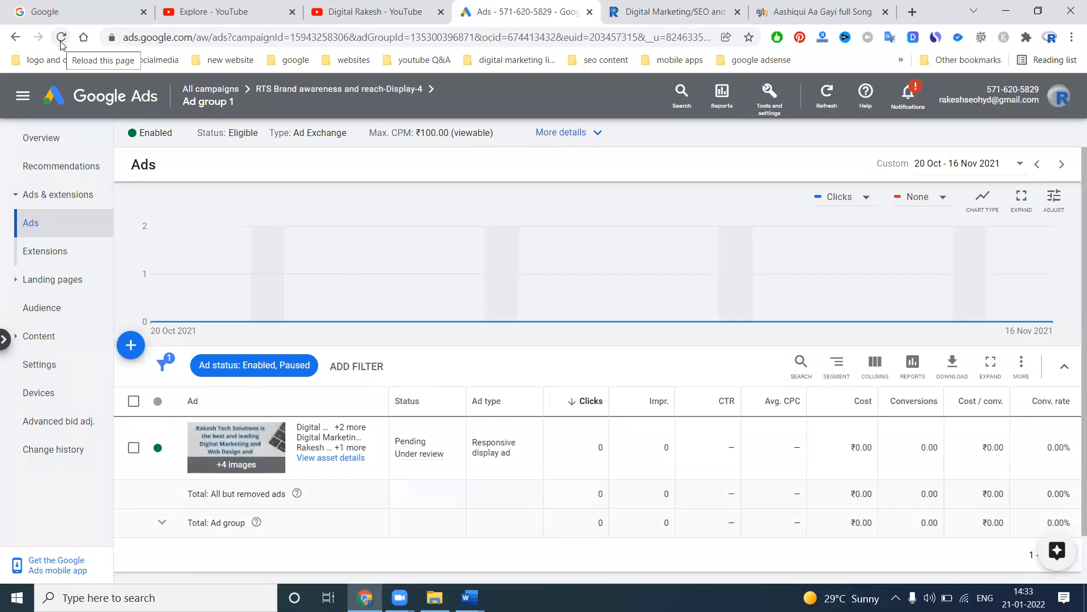
# Open the responsive ad's preview, copy its share link and load the link in an incognito window
pyautogui.click(225, 452)
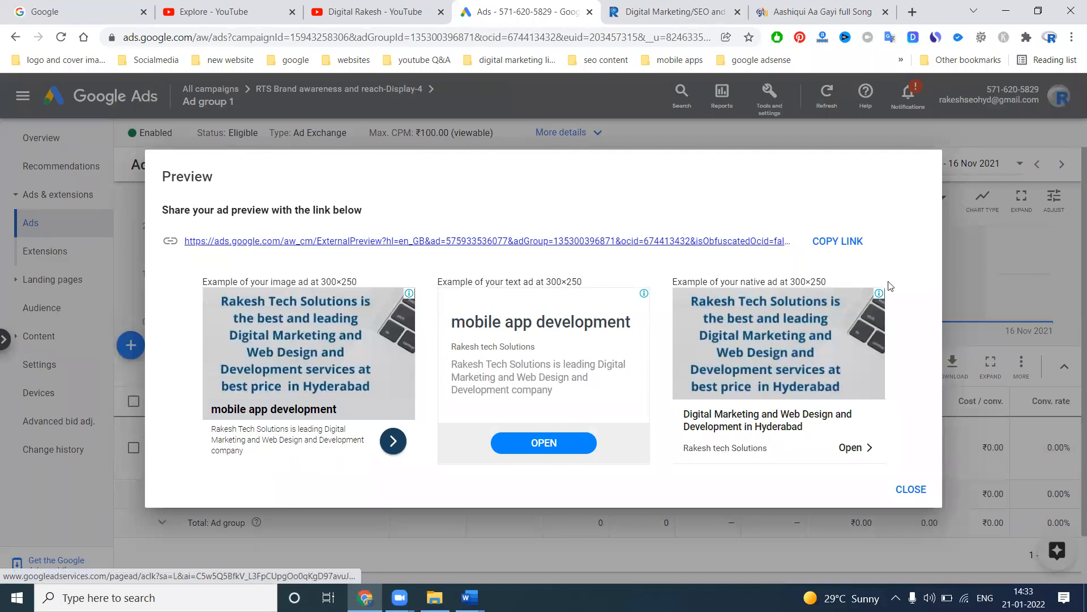
pyautogui.click(1071, 37)
pyautogui.click(979, 86)
pyautogui.hotkey('ctrl', 'v')
pyautogui.press('Return')
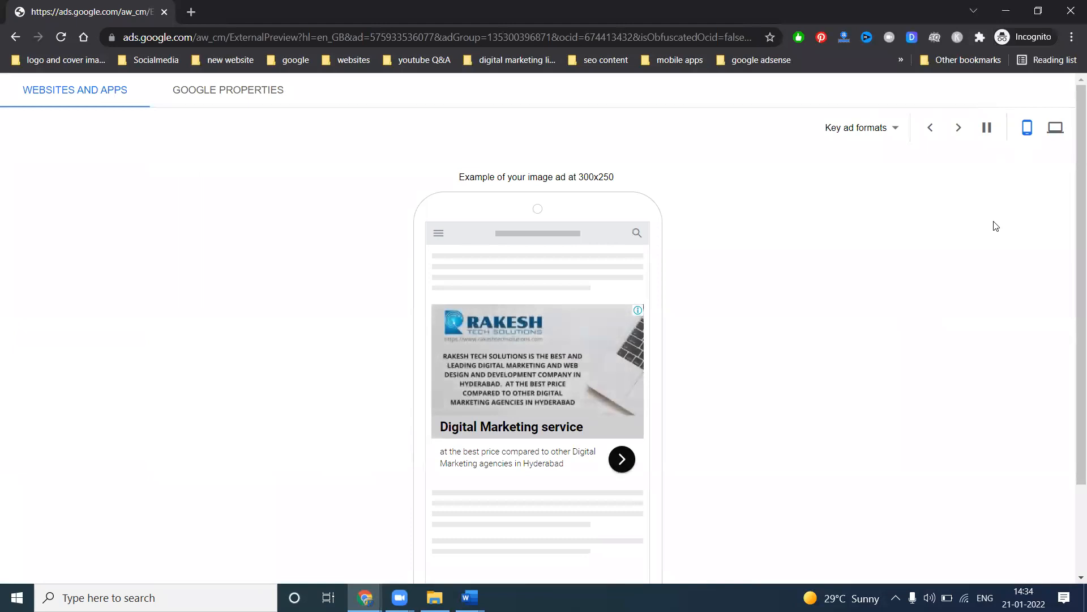
# Move to another example in the shared ad preview, check the available ad formats, and minimise the incognito window
pyautogui.click(959, 134)
pyautogui.click(870, 128)
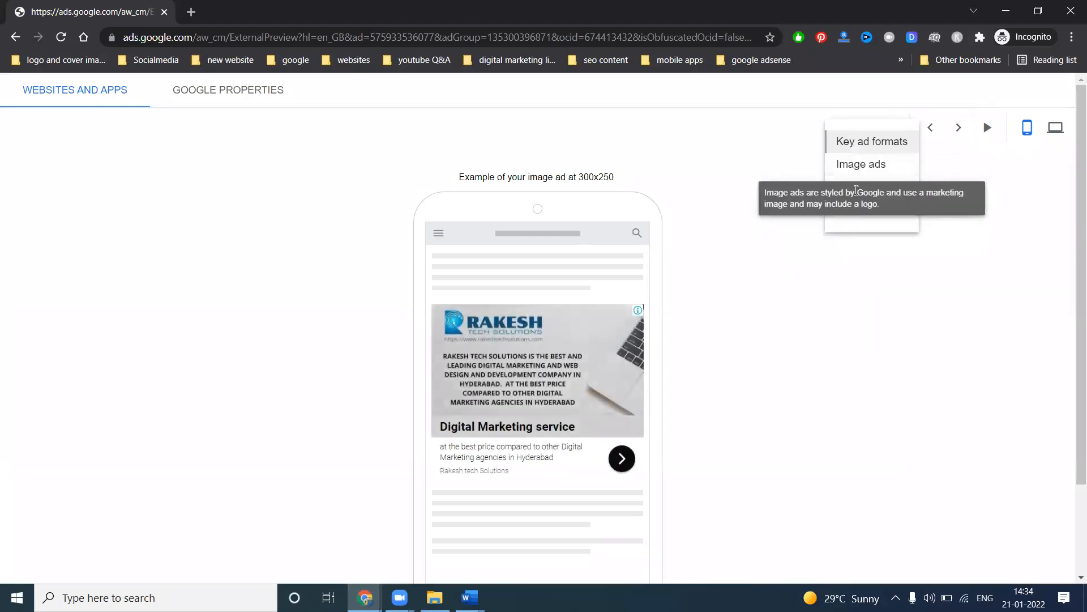
pyautogui.click(861, 143)
pyautogui.click(861, 139)
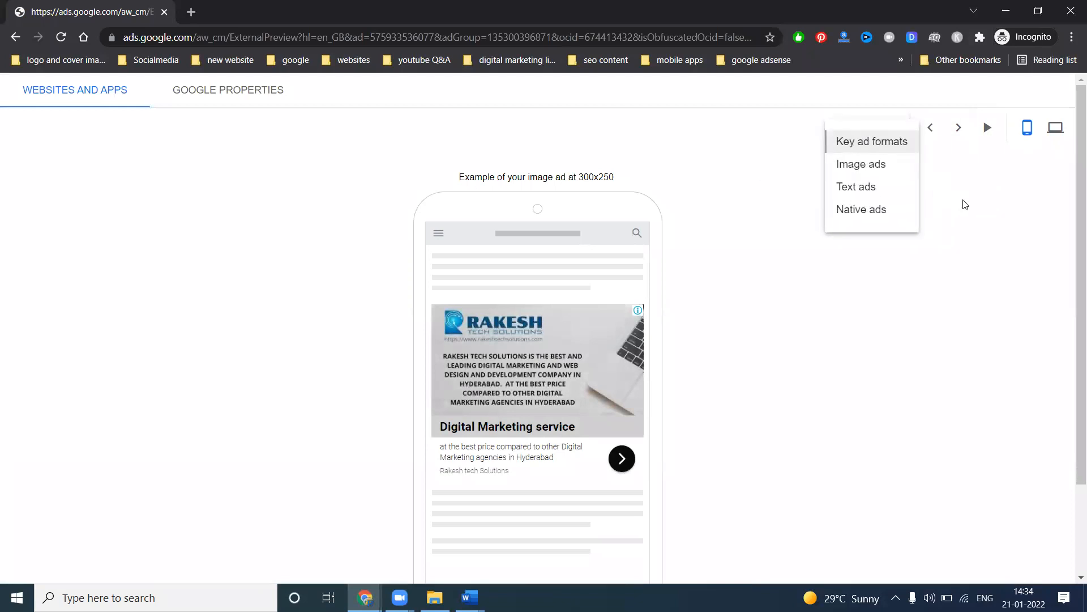
pyautogui.click(1006, 11)
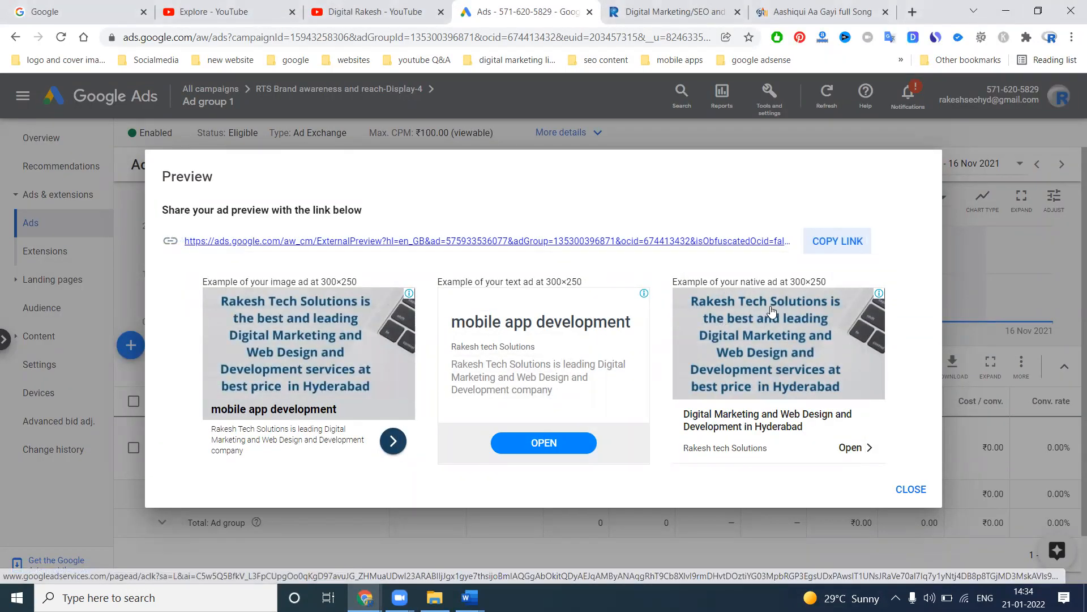
# Examine the banner and display ad placements on the South Reel News article page
pyautogui.click(826, 8)
pyautogui.scroll(-4, 748, 273)
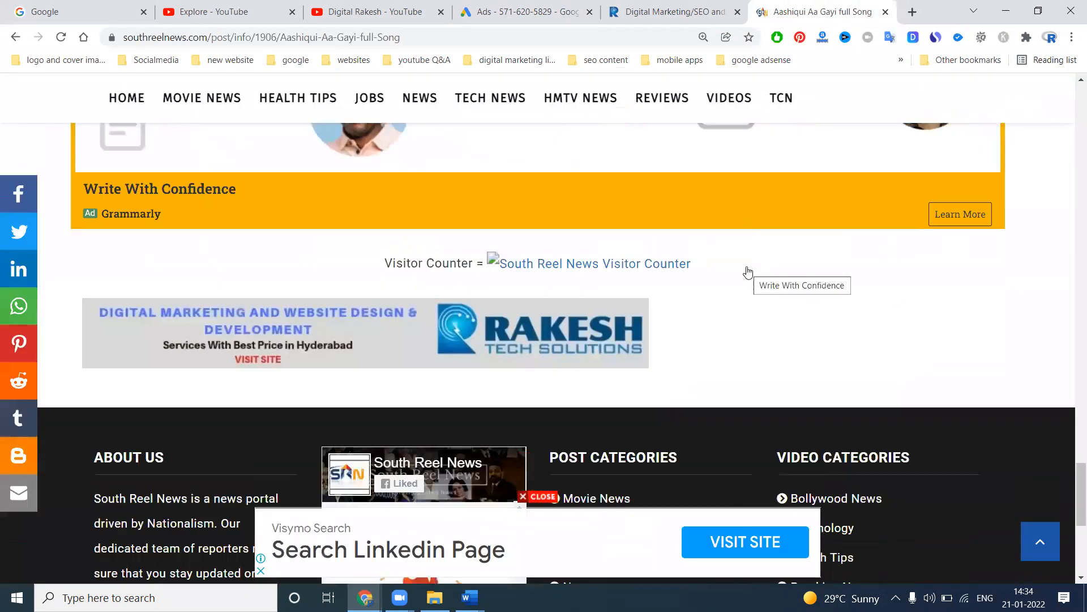
pyautogui.scroll(5, 426, 250)
pyautogui.scroll(5, 428, 253)
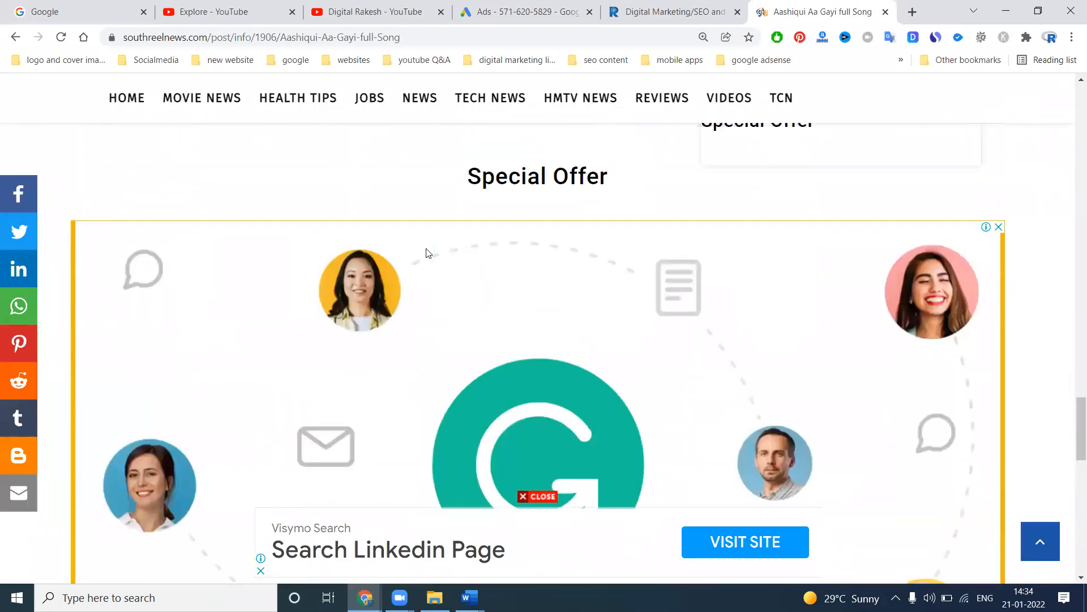
pyautogui.scroll(1, 428, 252)
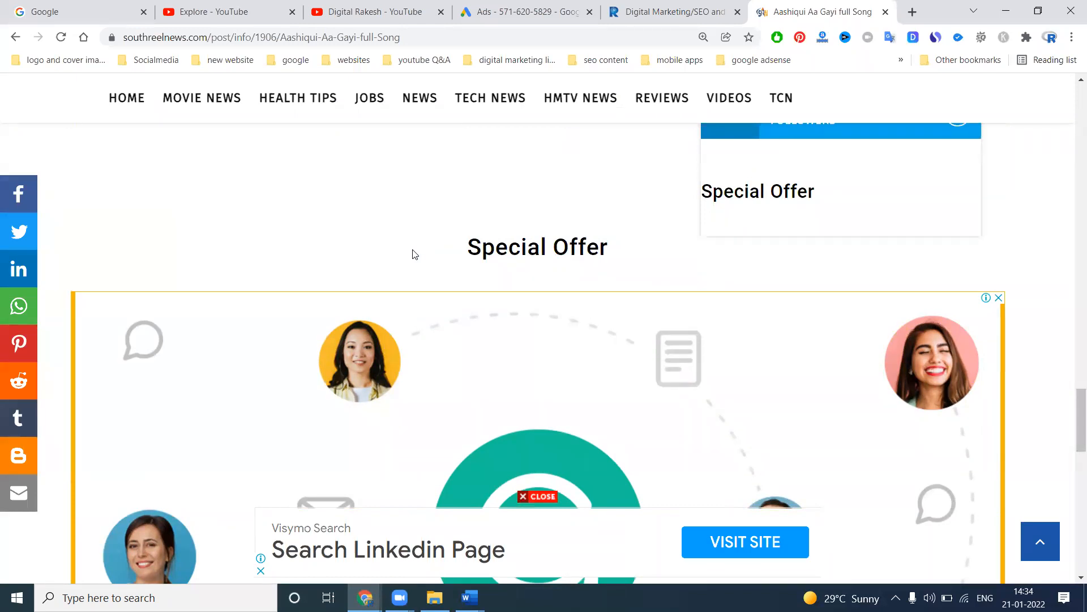
# Return to the ad preview and the company website, and switch to the YouTube channel's videos page
pyautogui.click(502, 14)
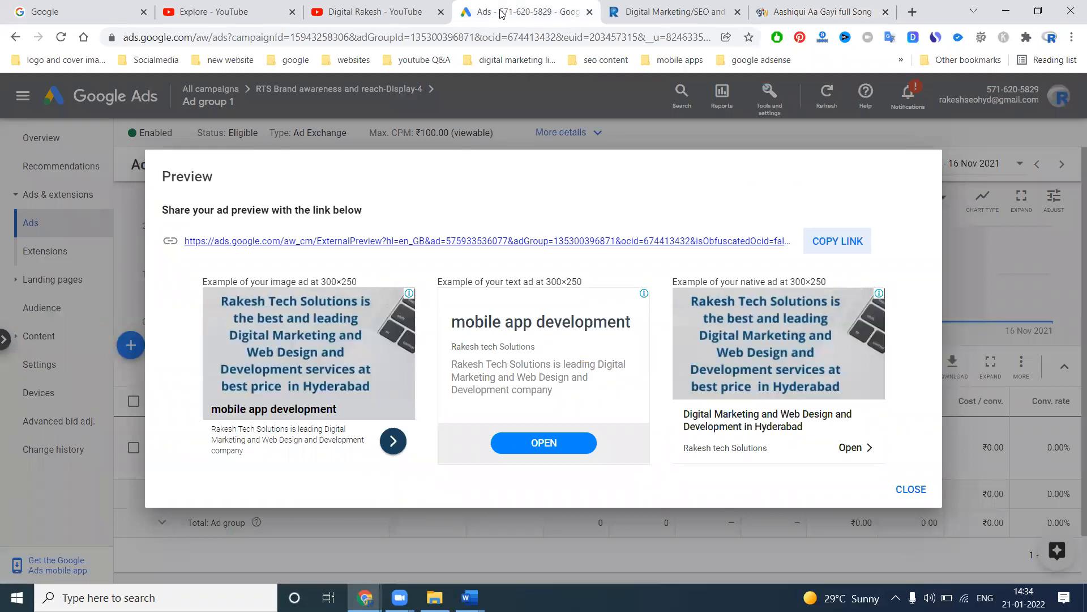
pyautogui.click(634, 12)
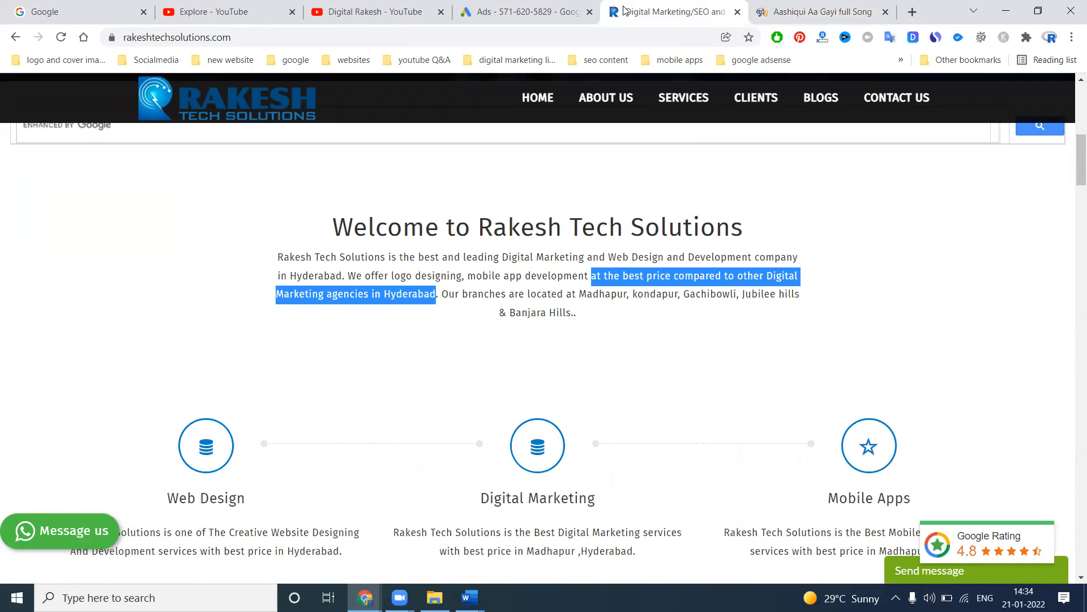
pyautogui.click(437, 5)
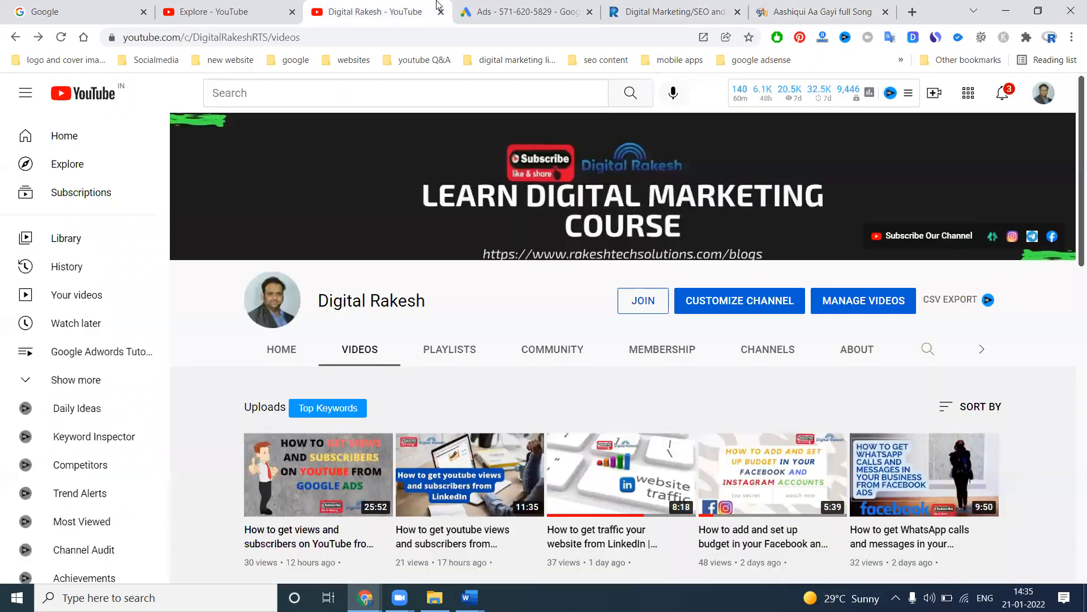